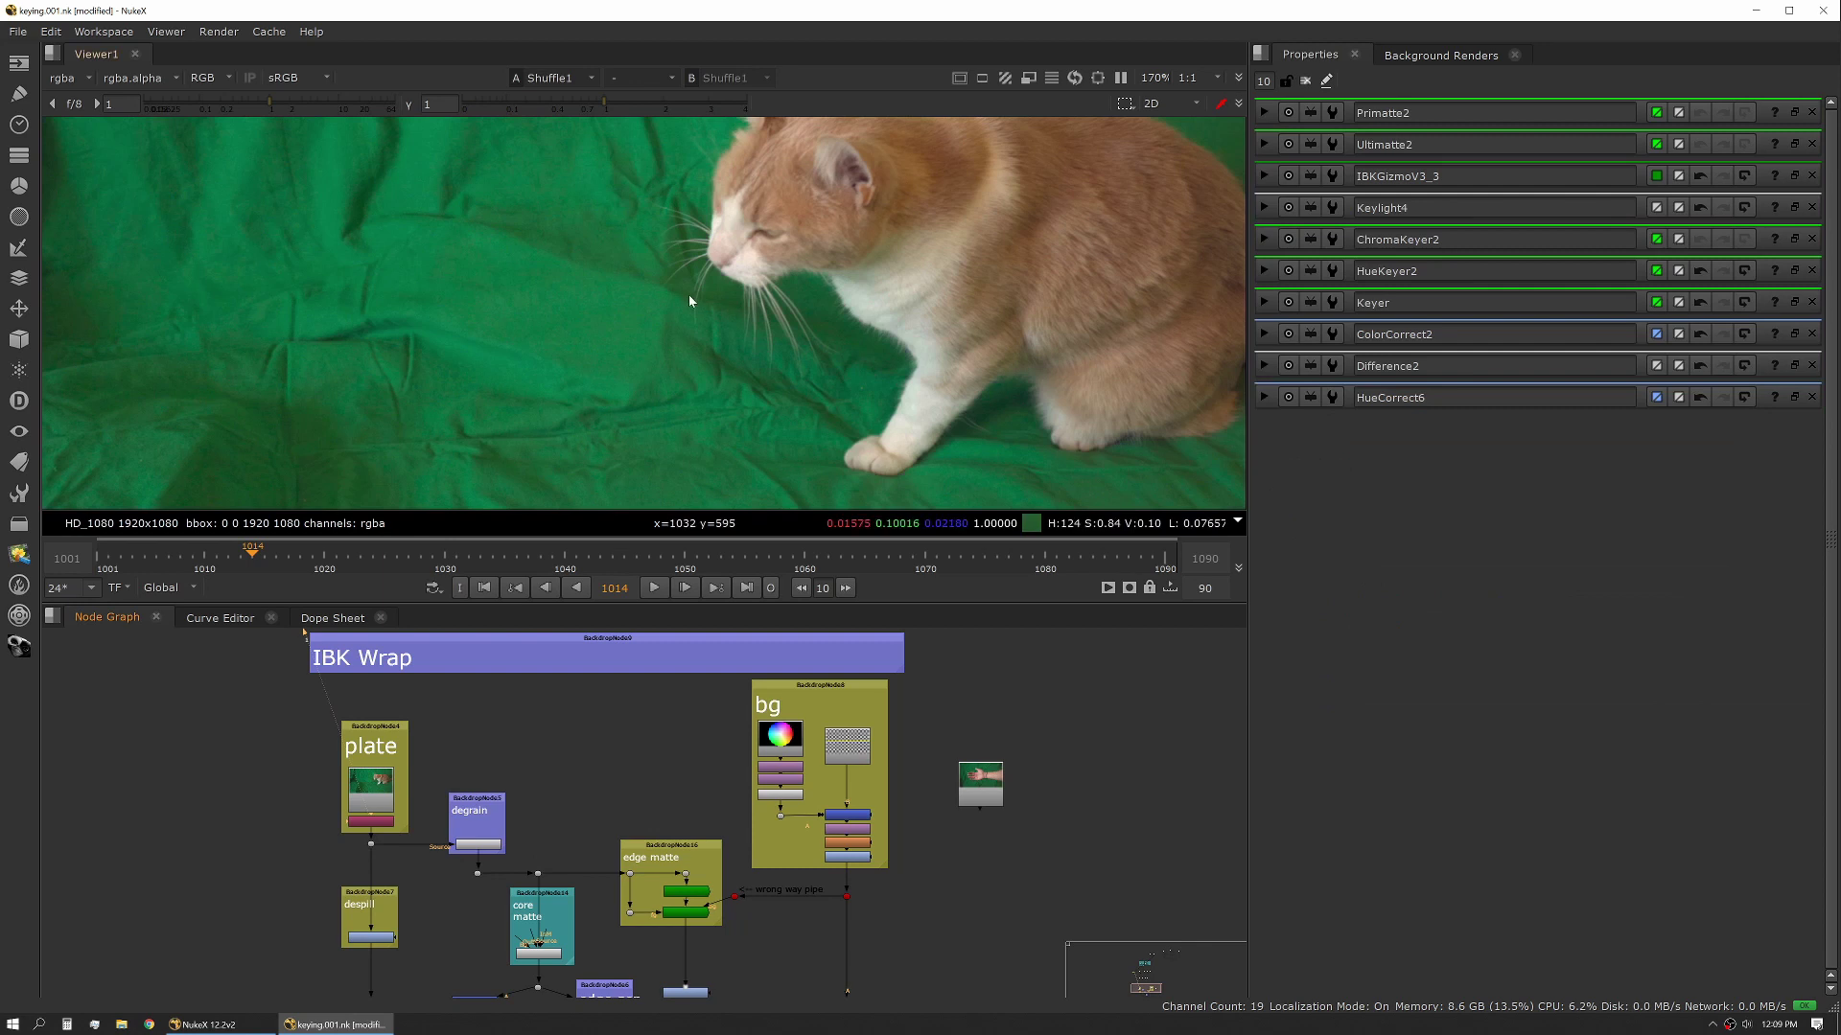
Play back the green-screen cat plate in an enlarged viewer, stopping playback after reviewing the footage.
scroll(688, 295, "down", 3)
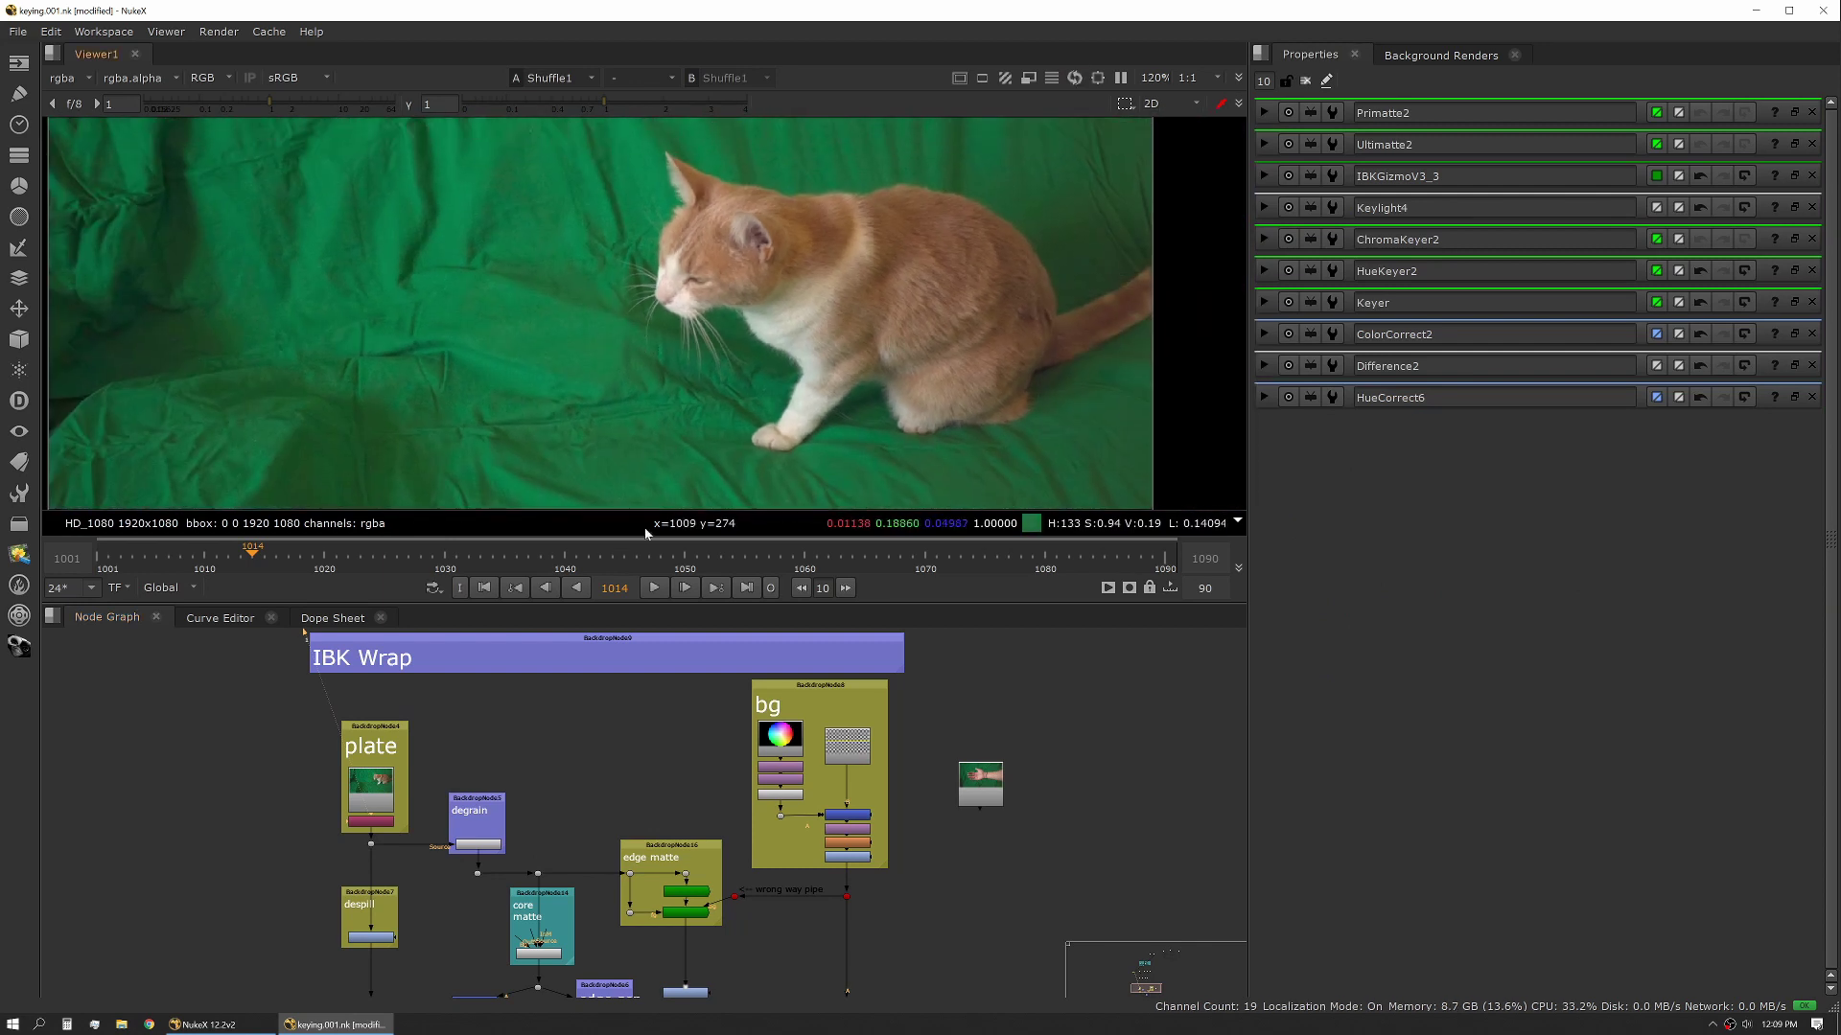
left_click(653, 588)
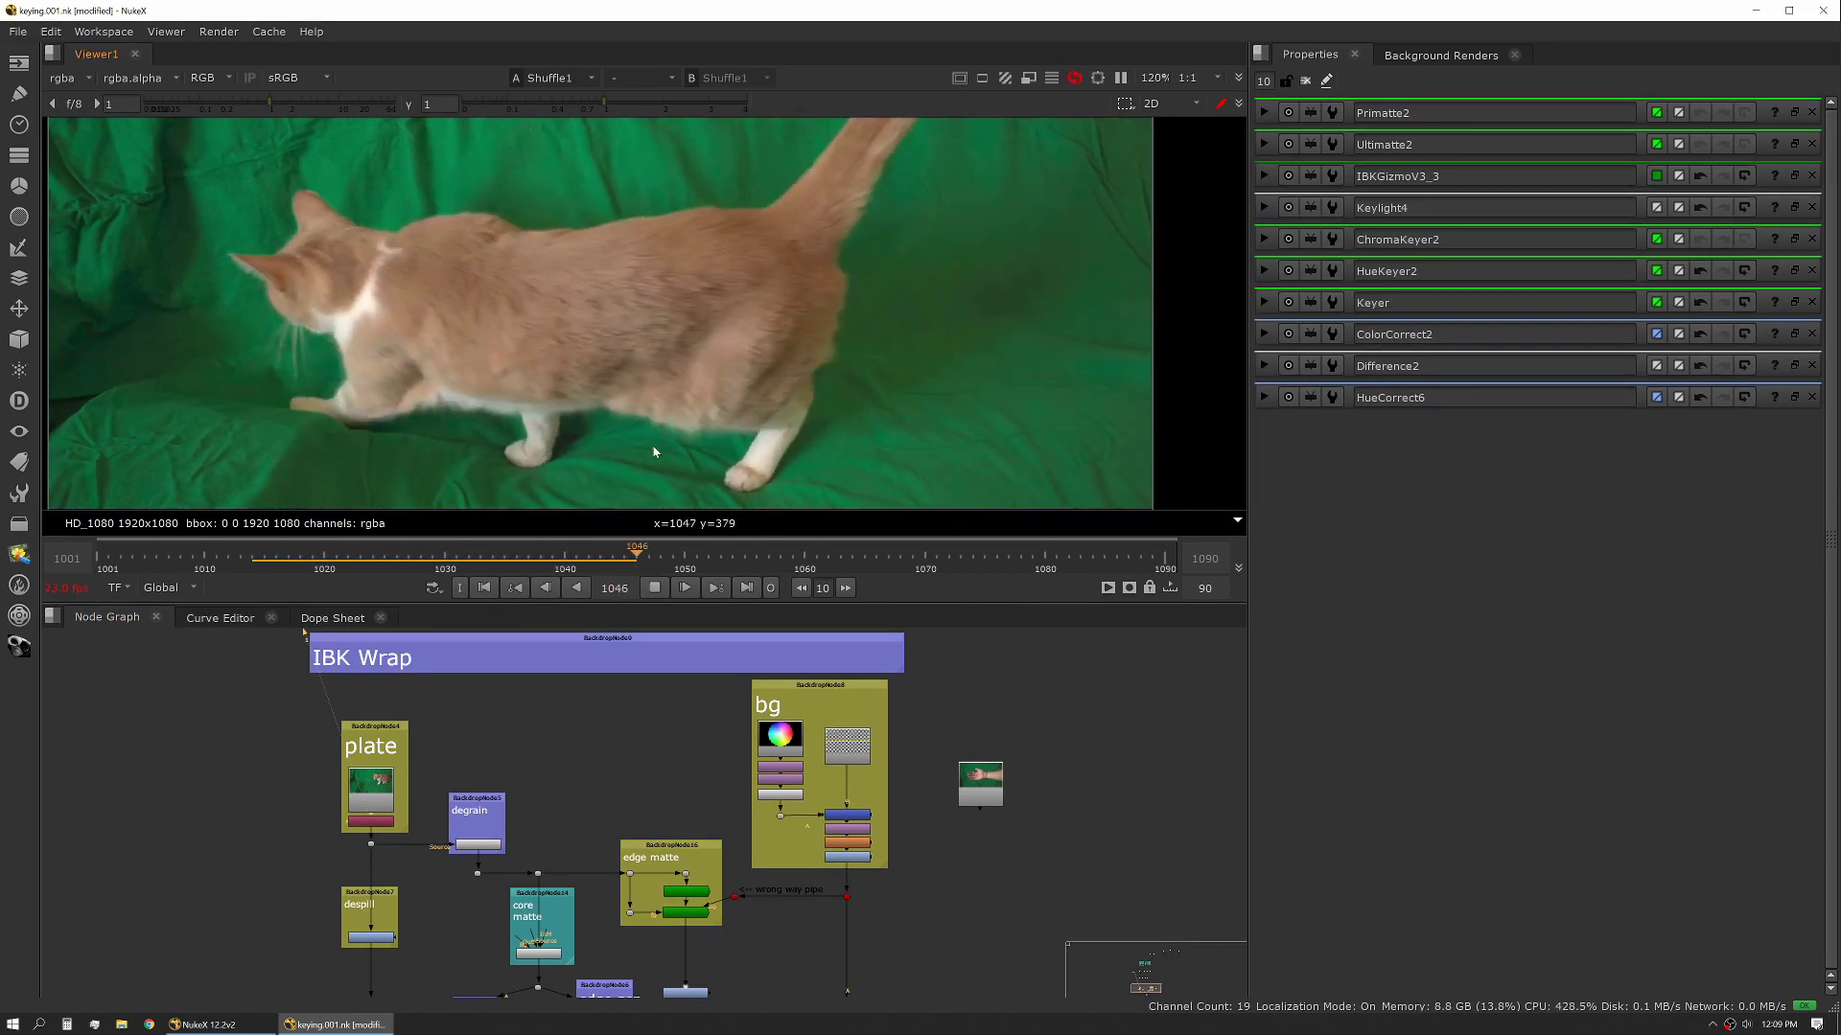
key("space")
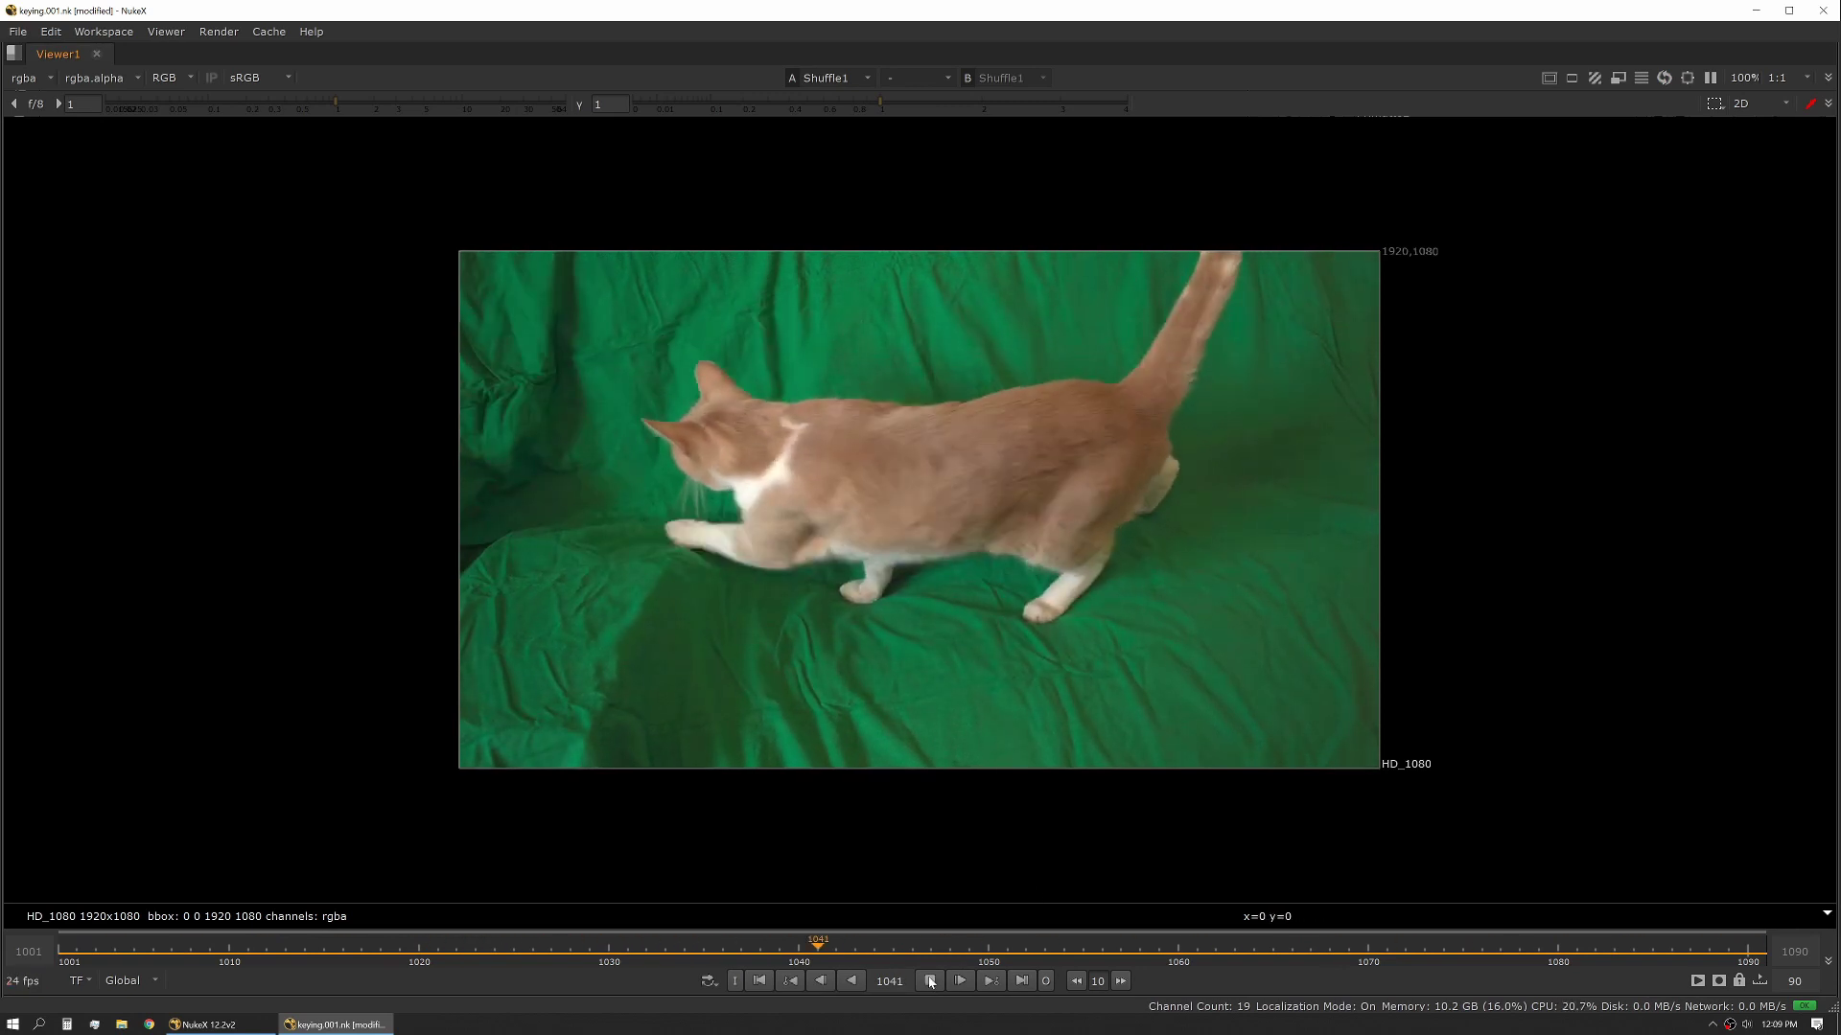
key("k")
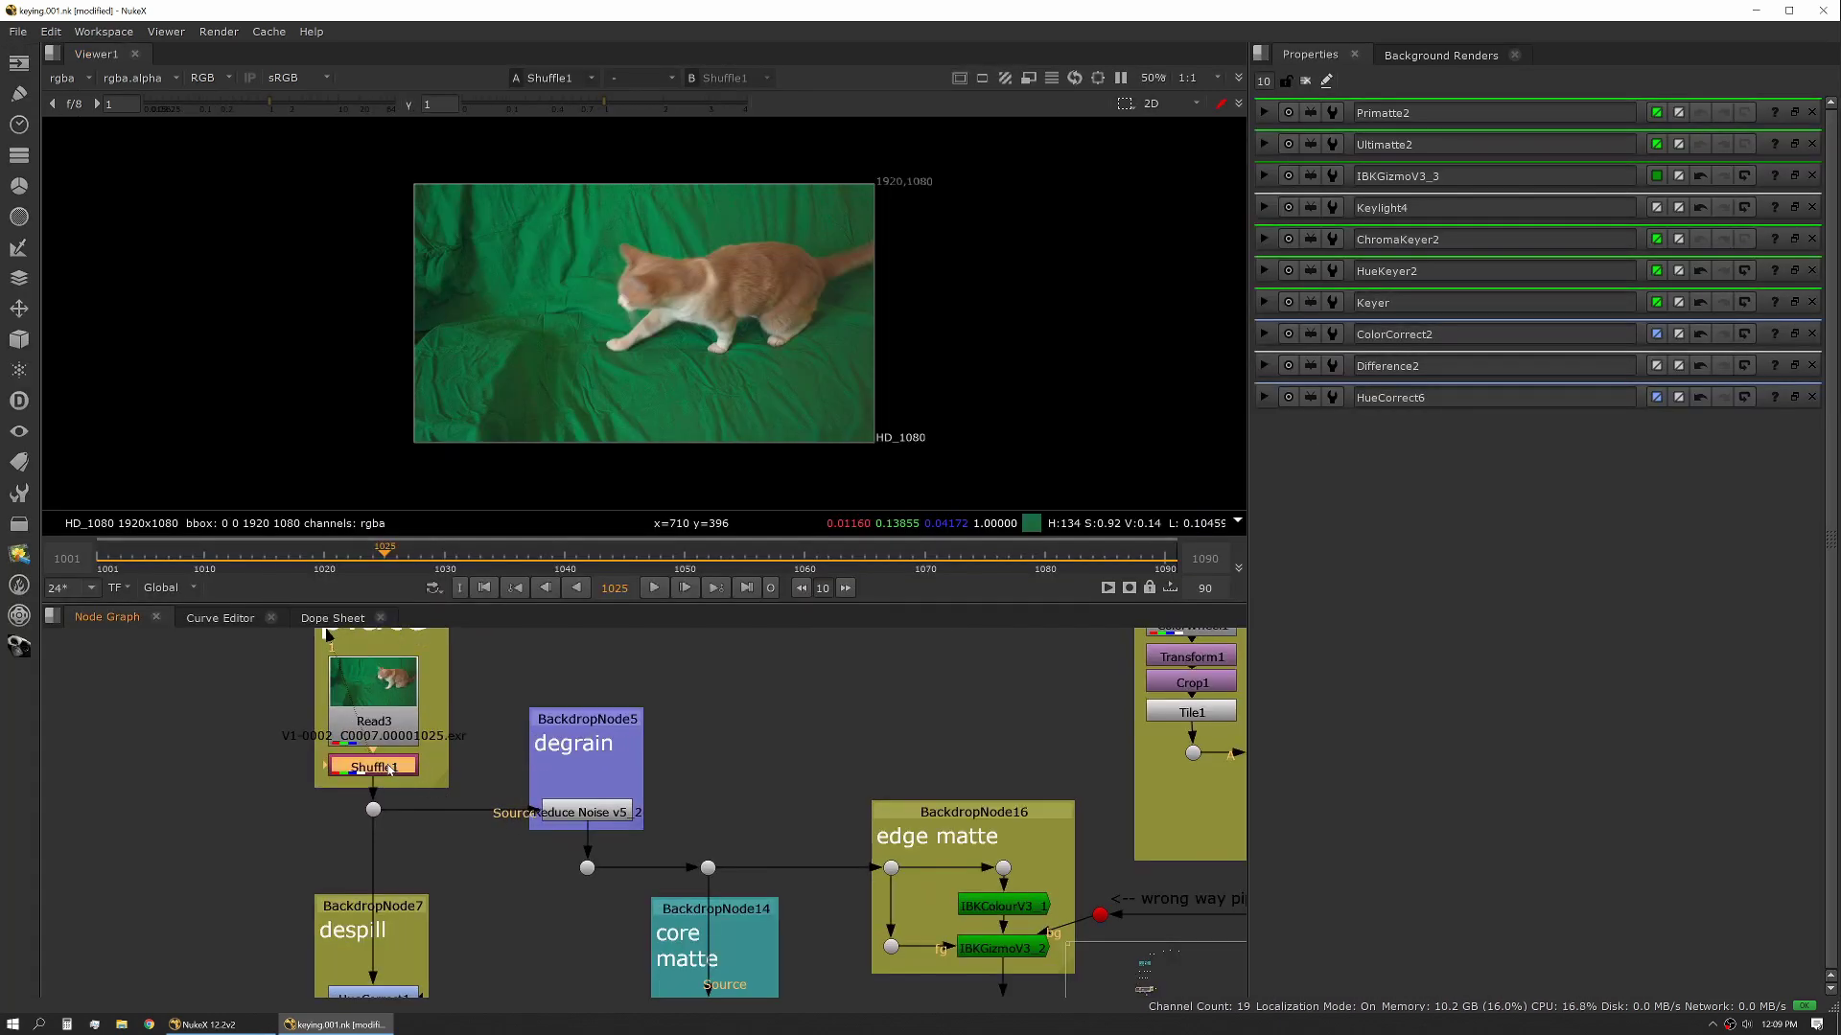
View the output of the Reduce Noise node in the degrain section, close up on the cat's front legs.
left_click(605, 818)
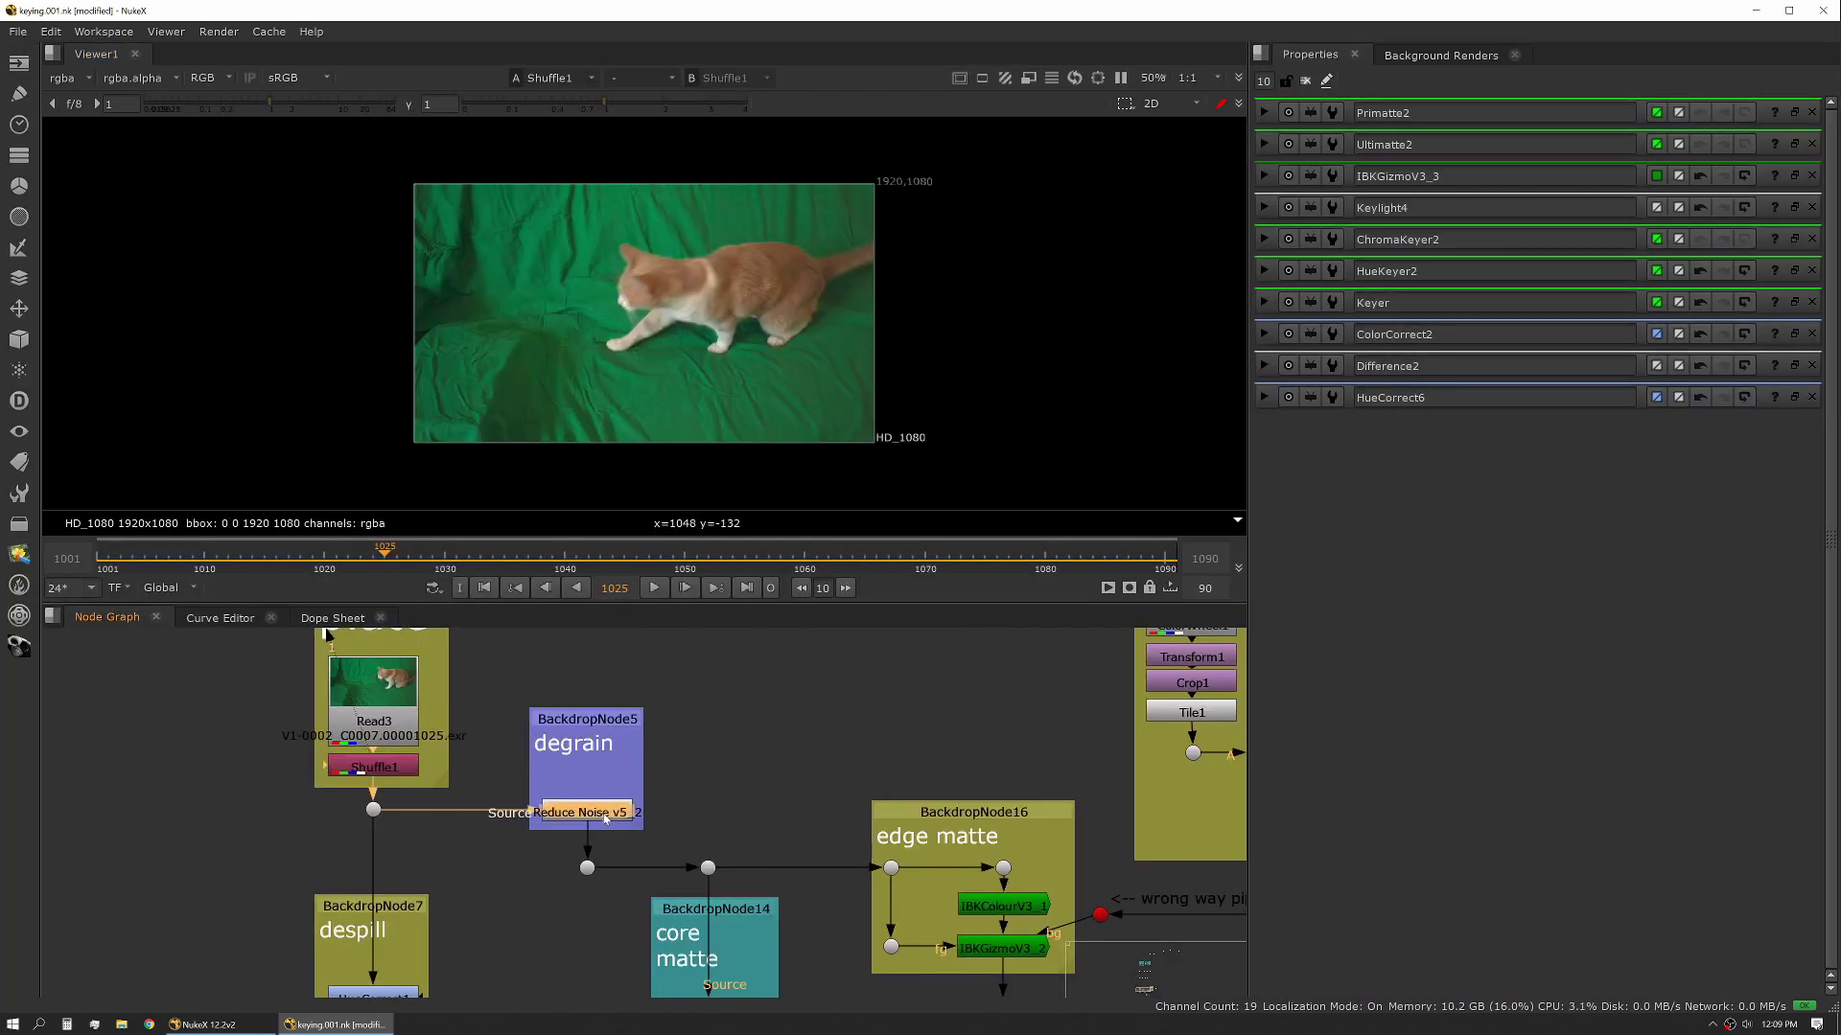
key("1")
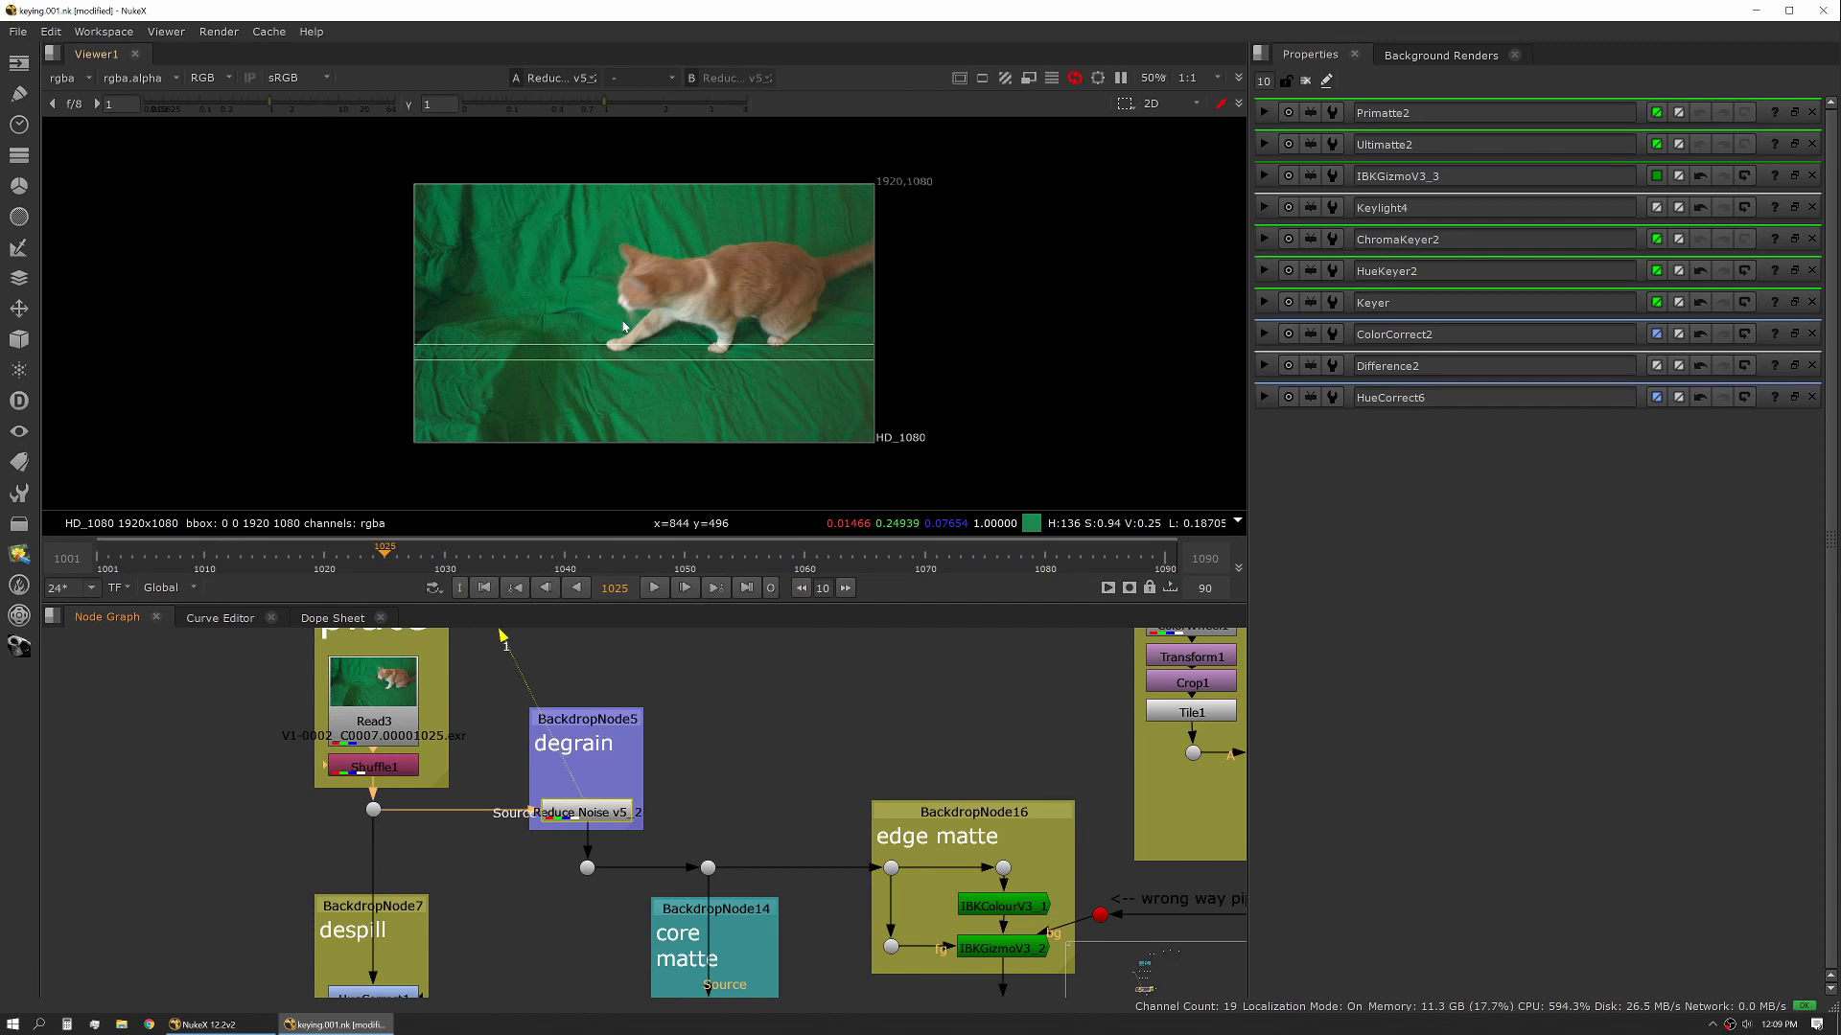
scroll(626, 326, "up", 1)
scroll(626, 326, "up", 5)
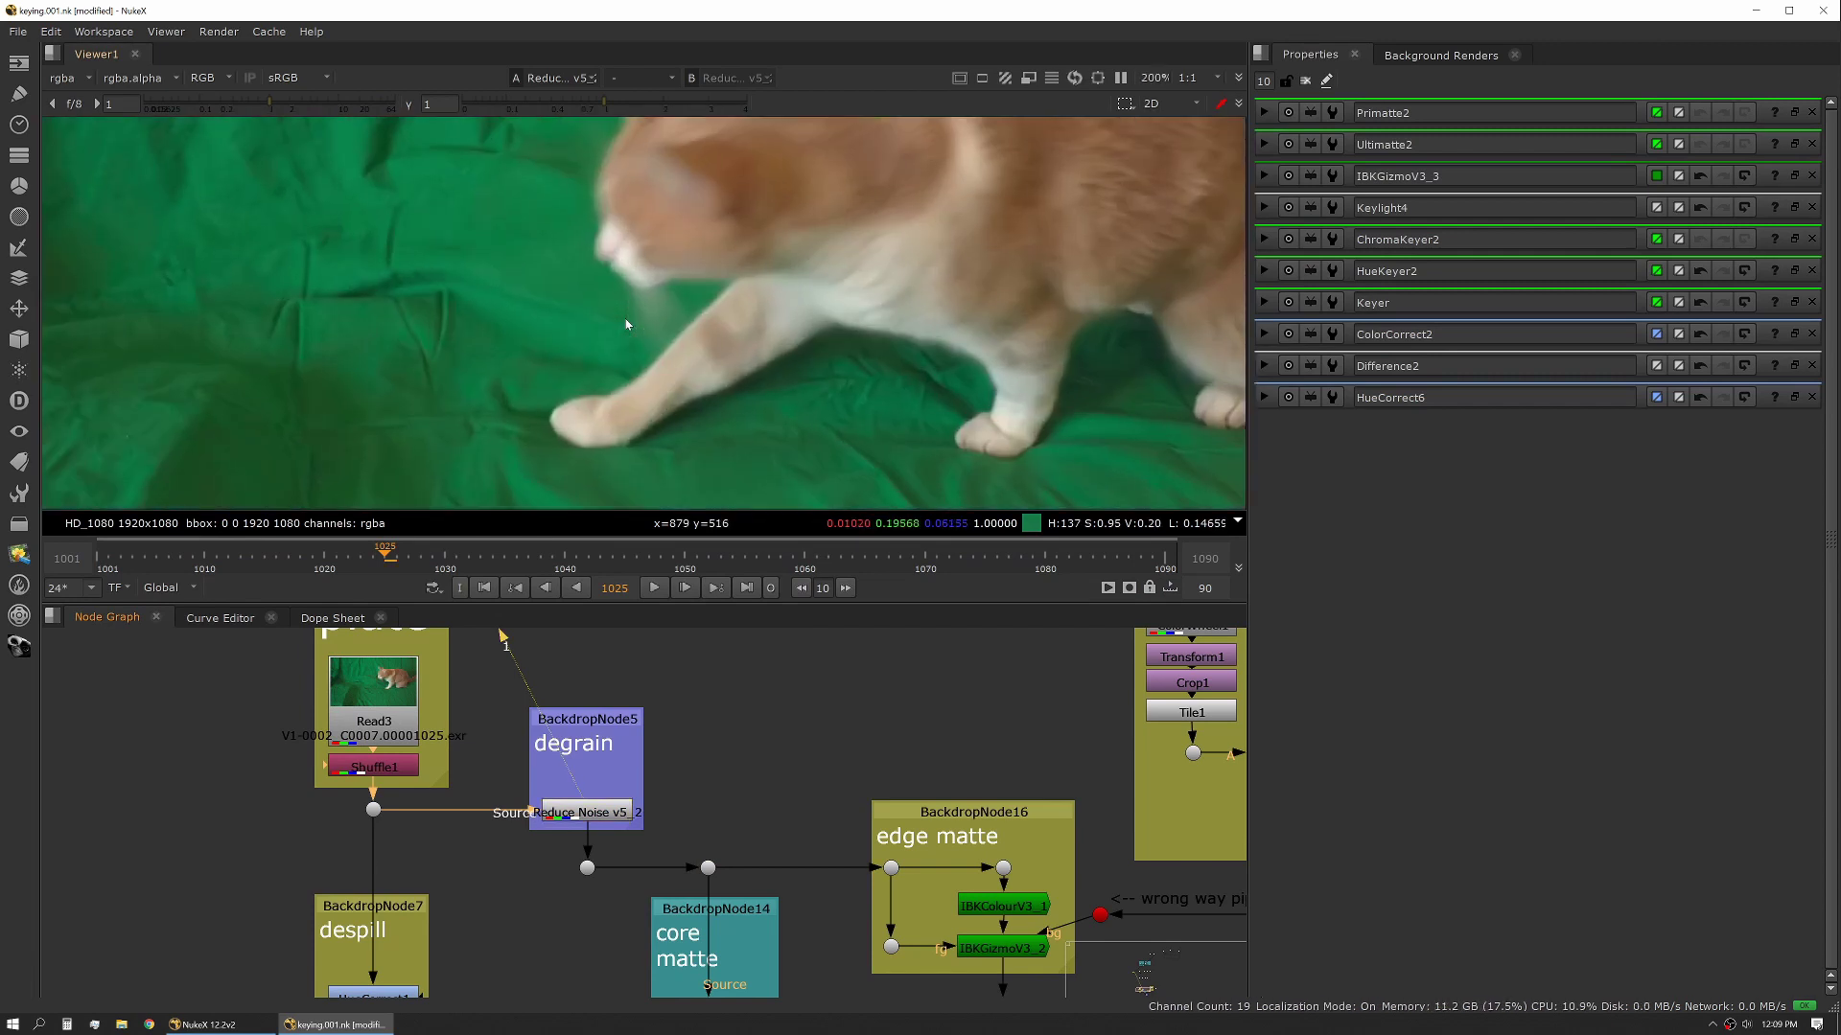
View the despill section's HueCorrect1 output, then return the viewer to the degrained plate for comparison.
middle_click_drag(527, 907, 606, 768)
scroll(525, 844, "down", 2)
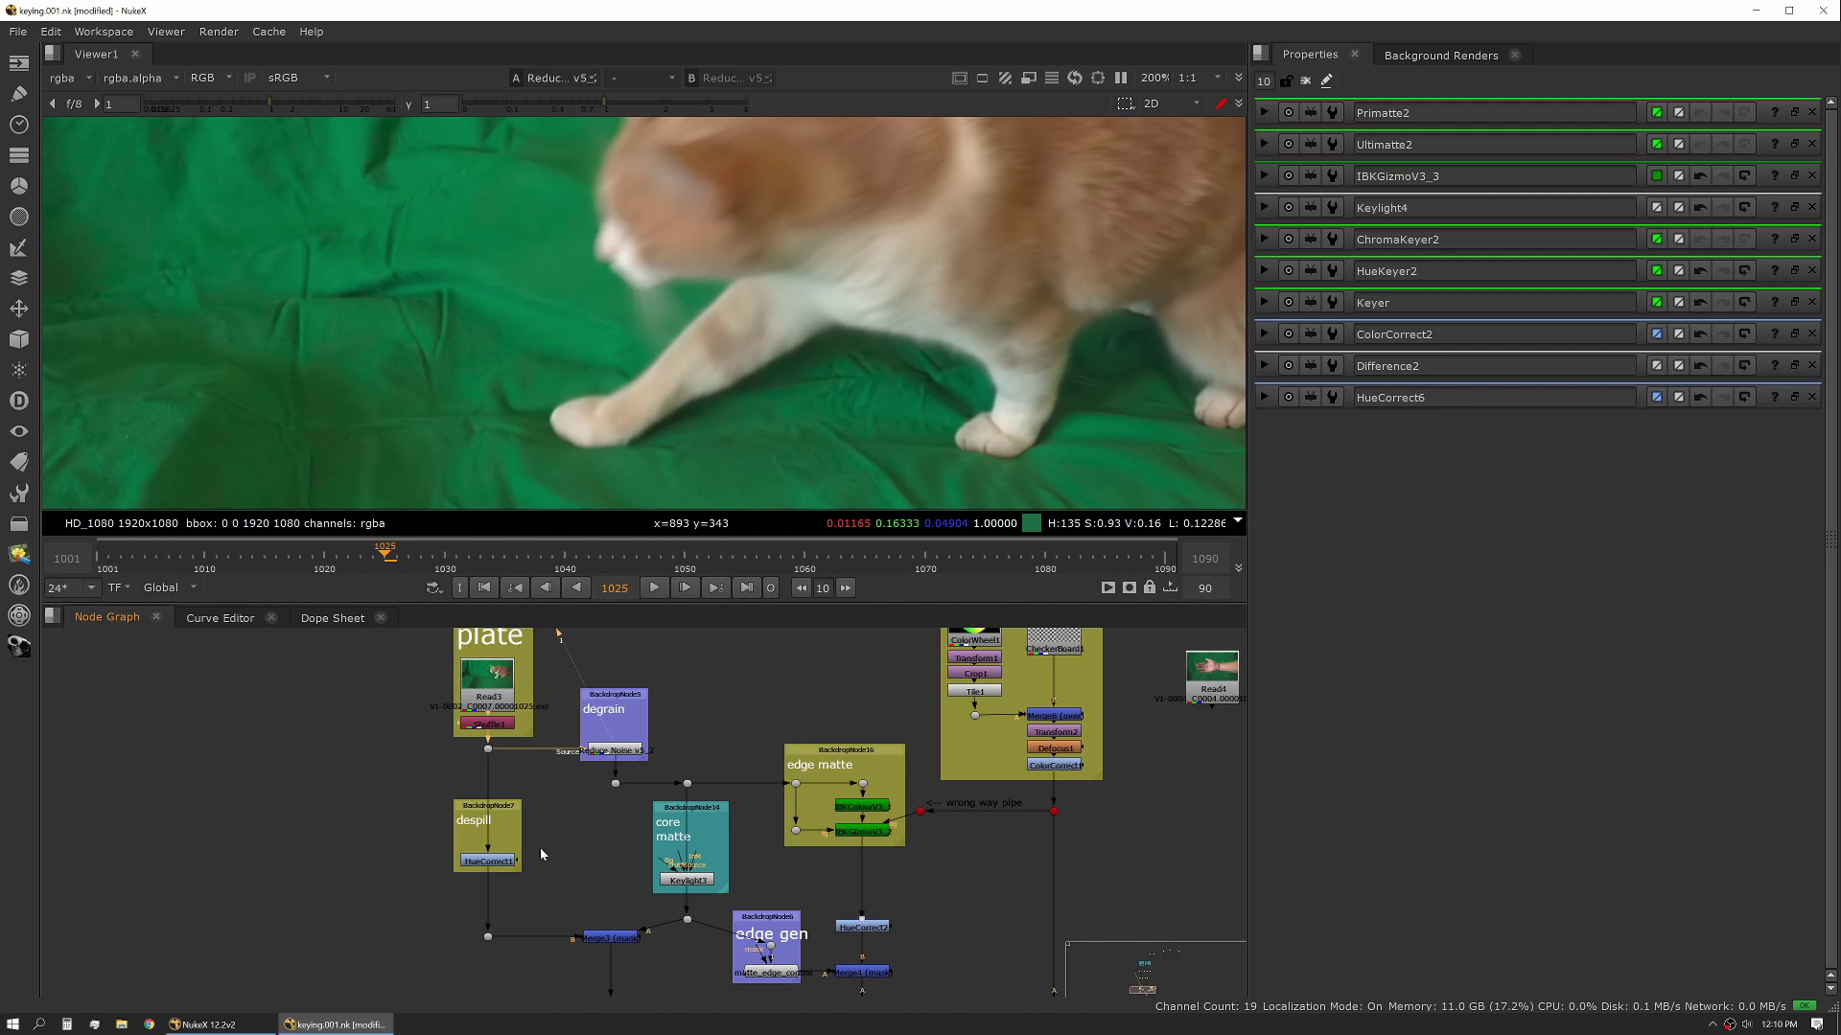
left_click(488, 862)
key("1")
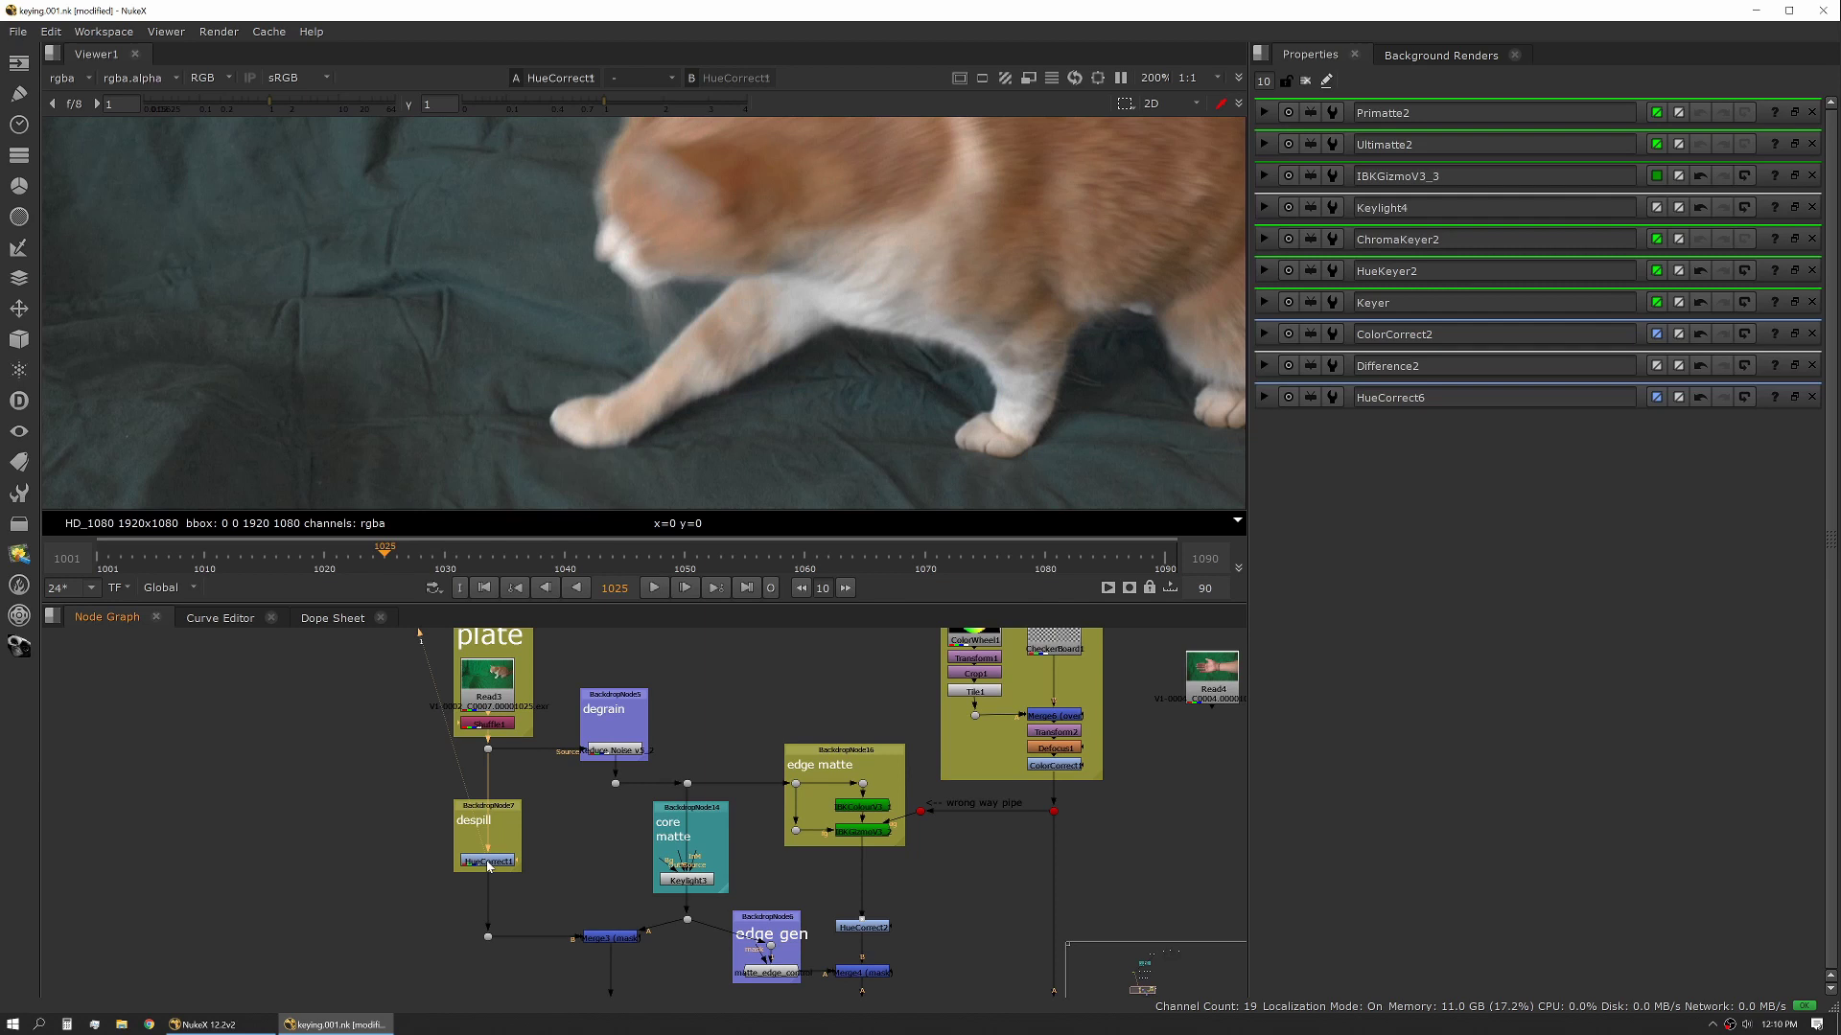
left_click(616, 751)
key("1")
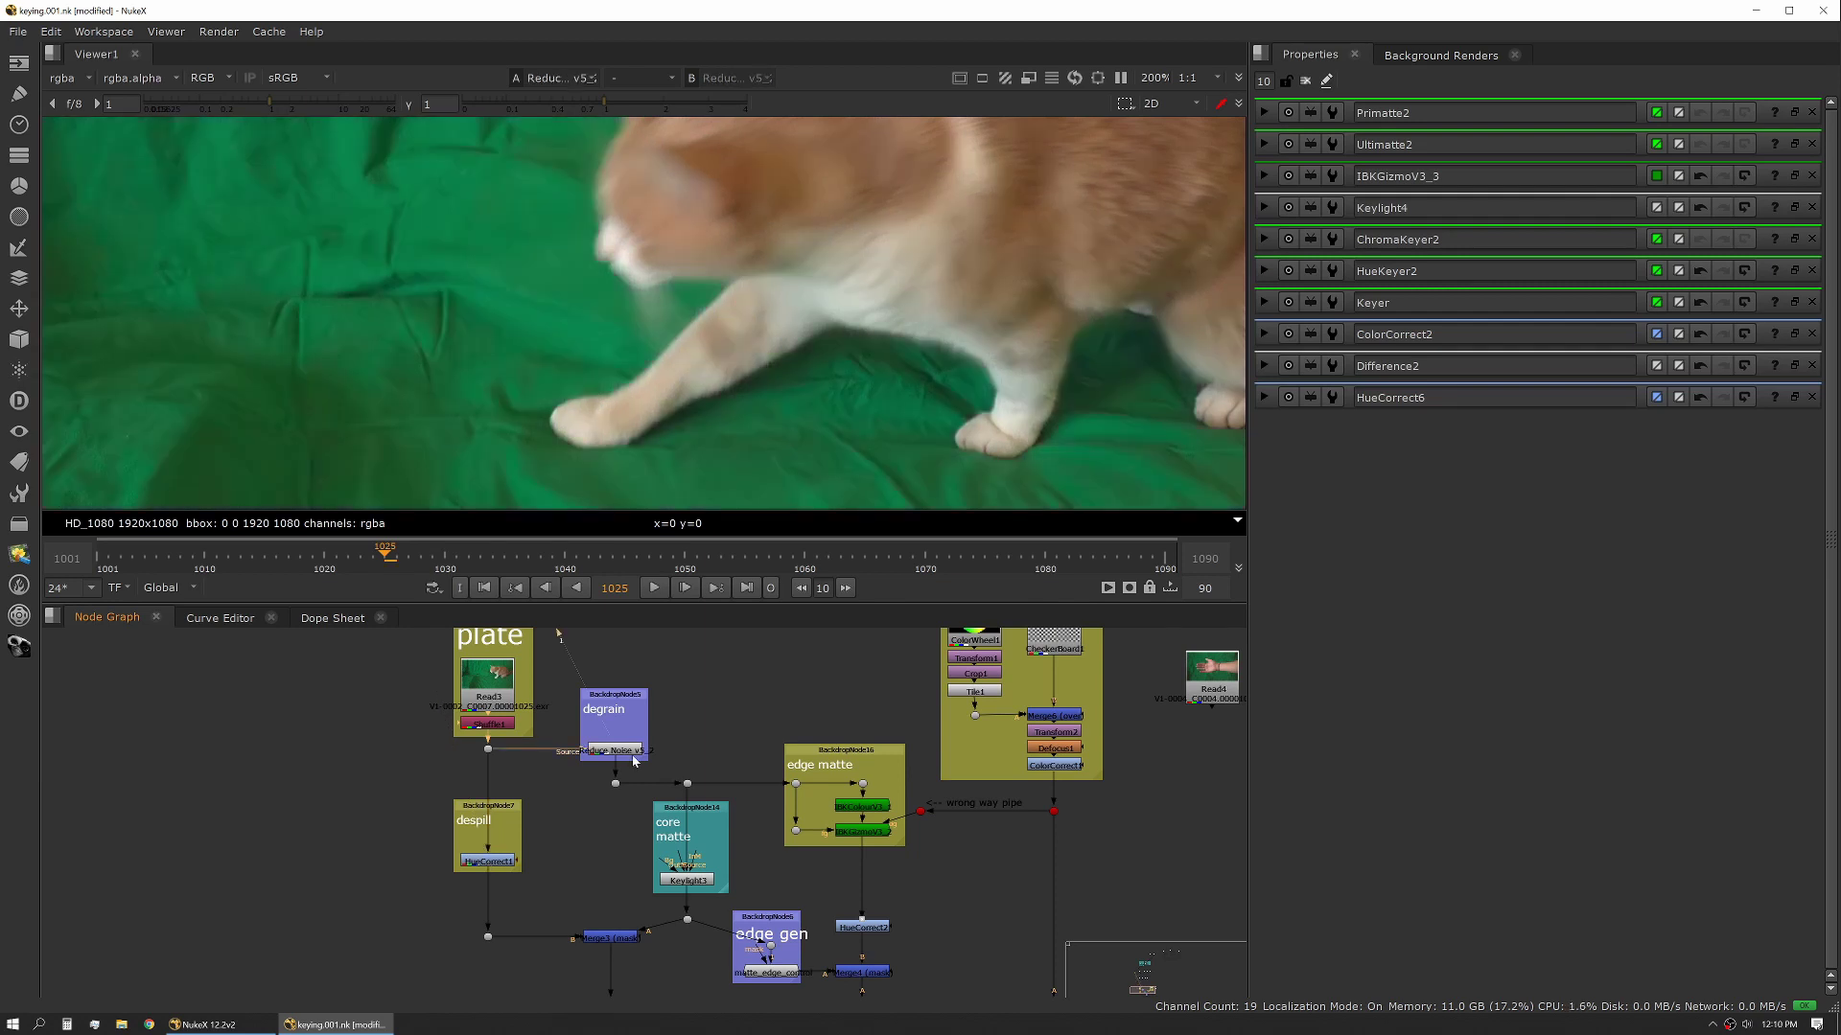
Compare the plate with noise reduction off and on, inspecting its alpha, blue and red channels around the cat's legs.
scroll(690, 361, "up", 5)
left_click(610, 752)
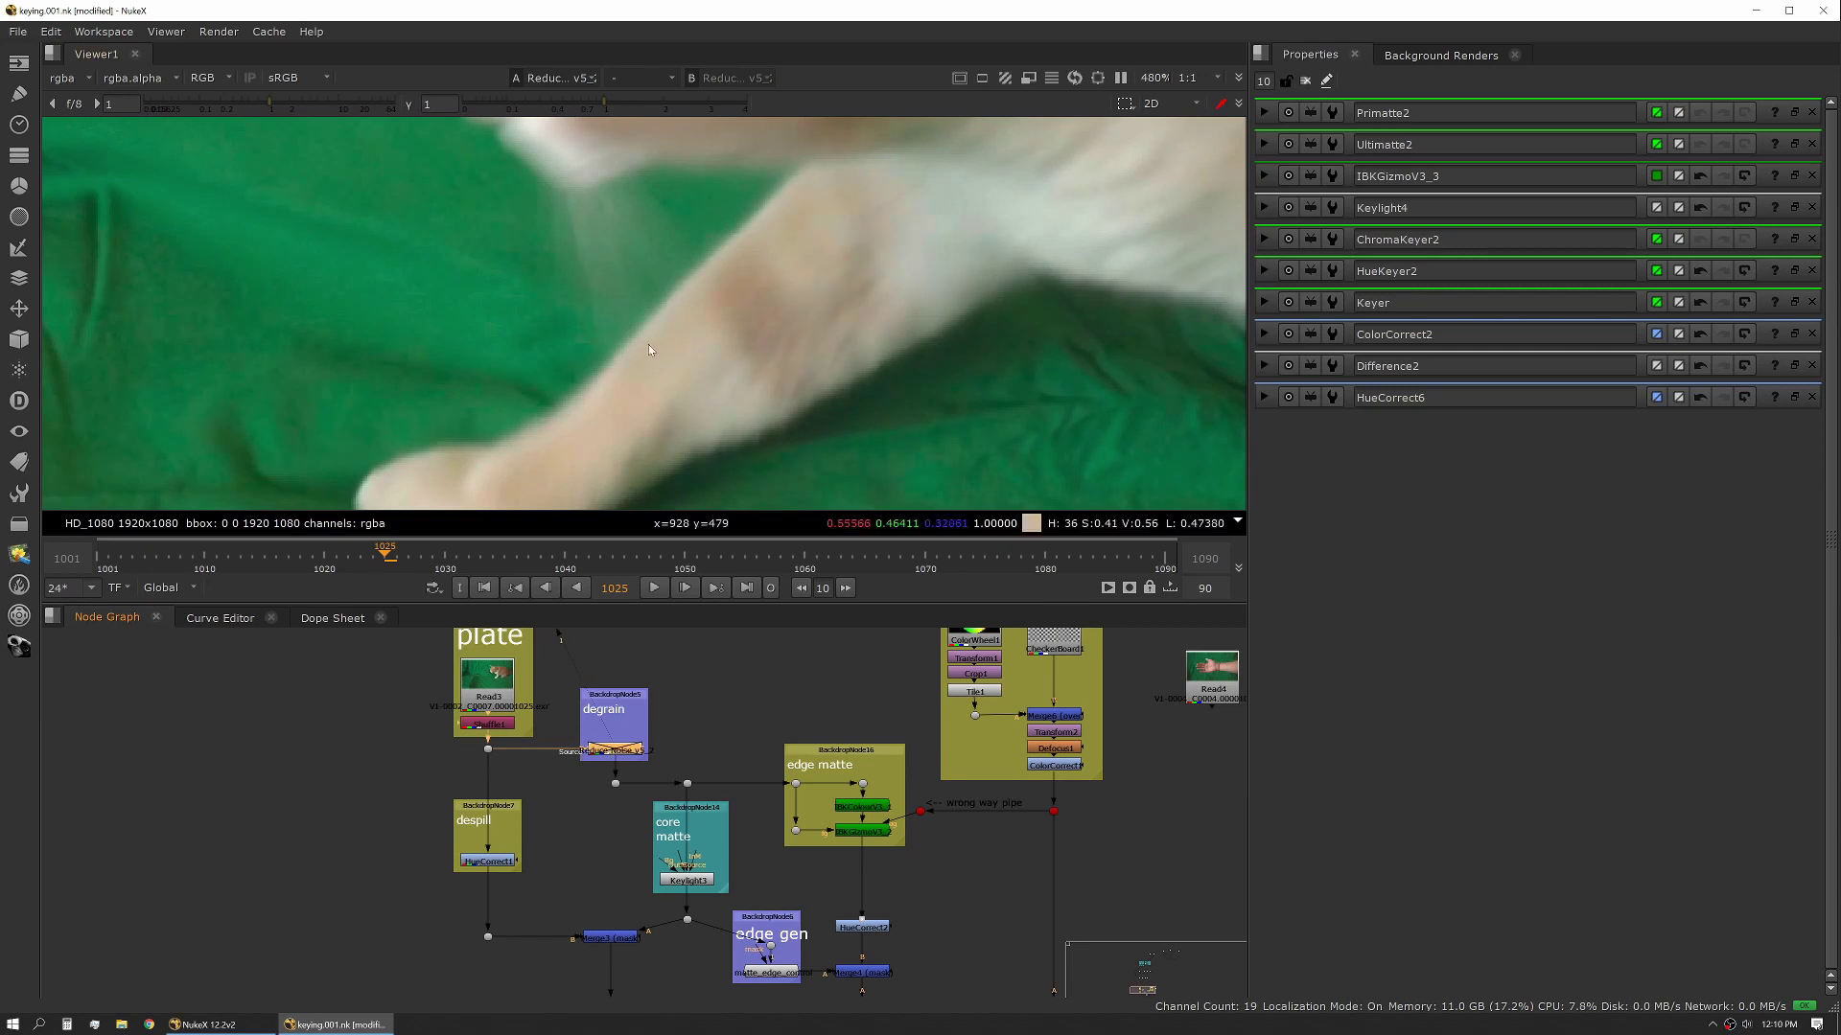
key("a")
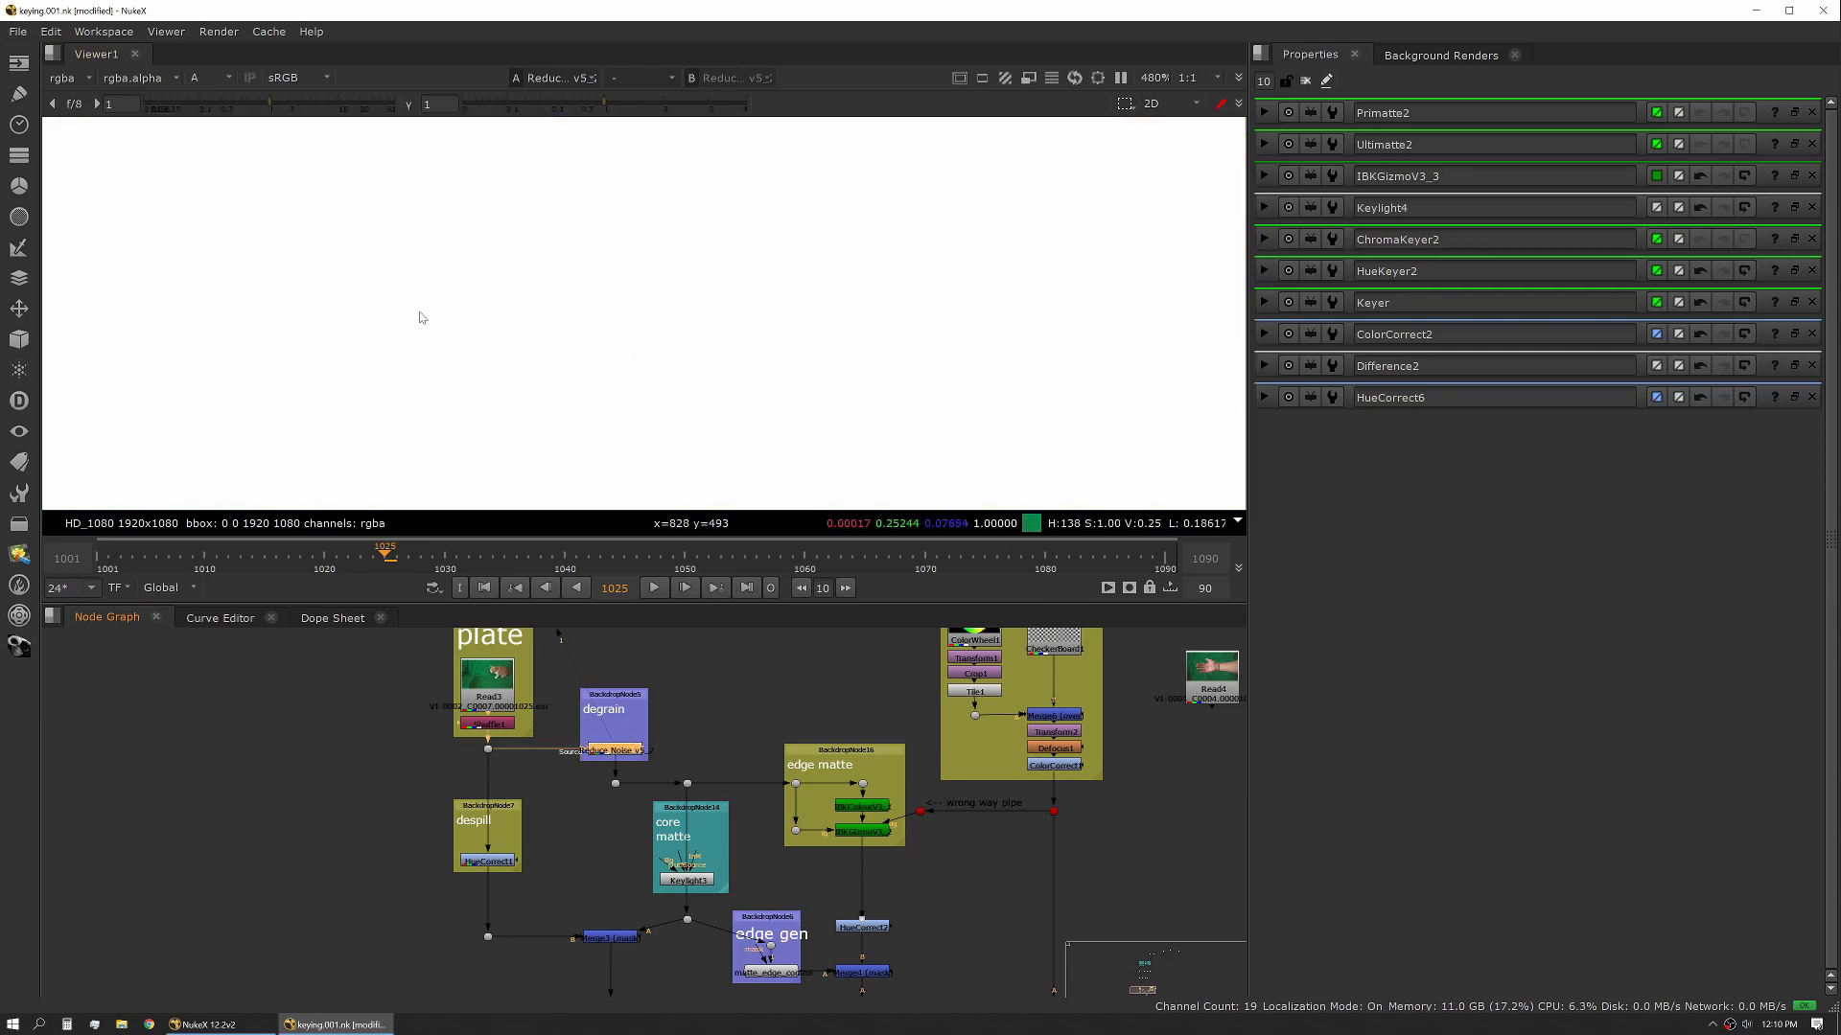
key("a")
key("b")
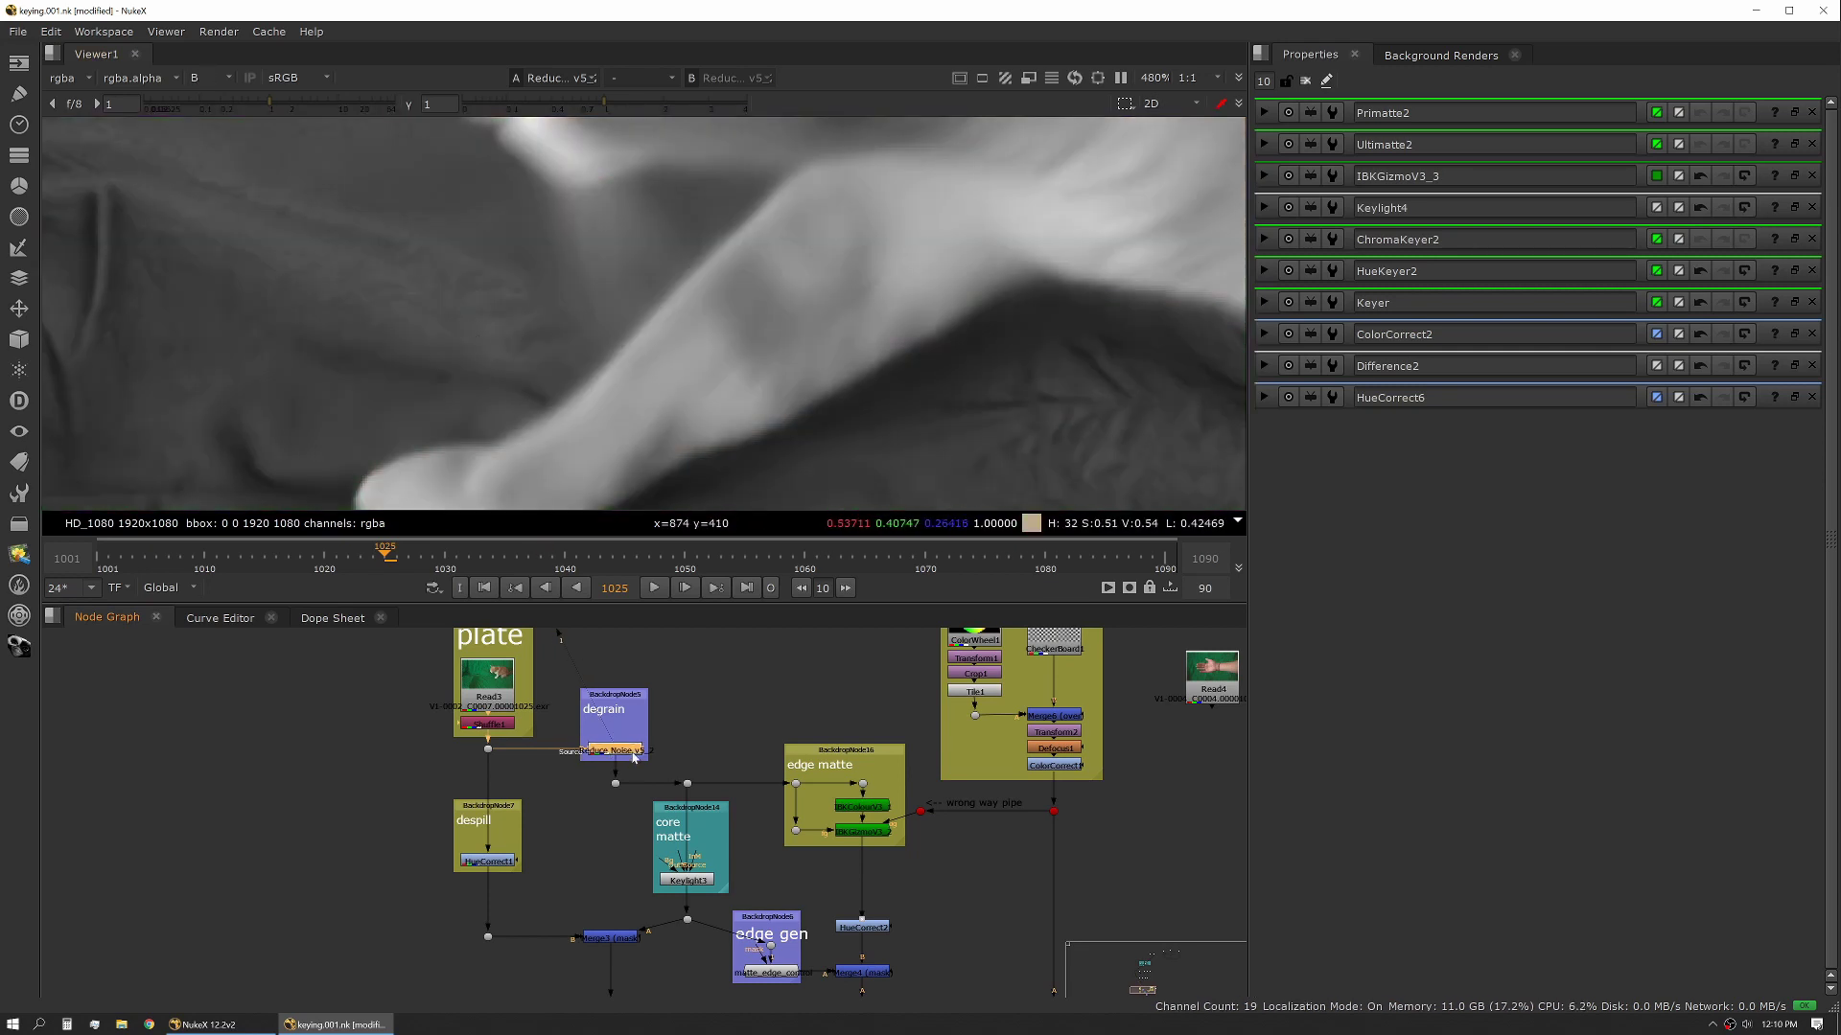
scroll(534, 329, "down", 5)
key("r")
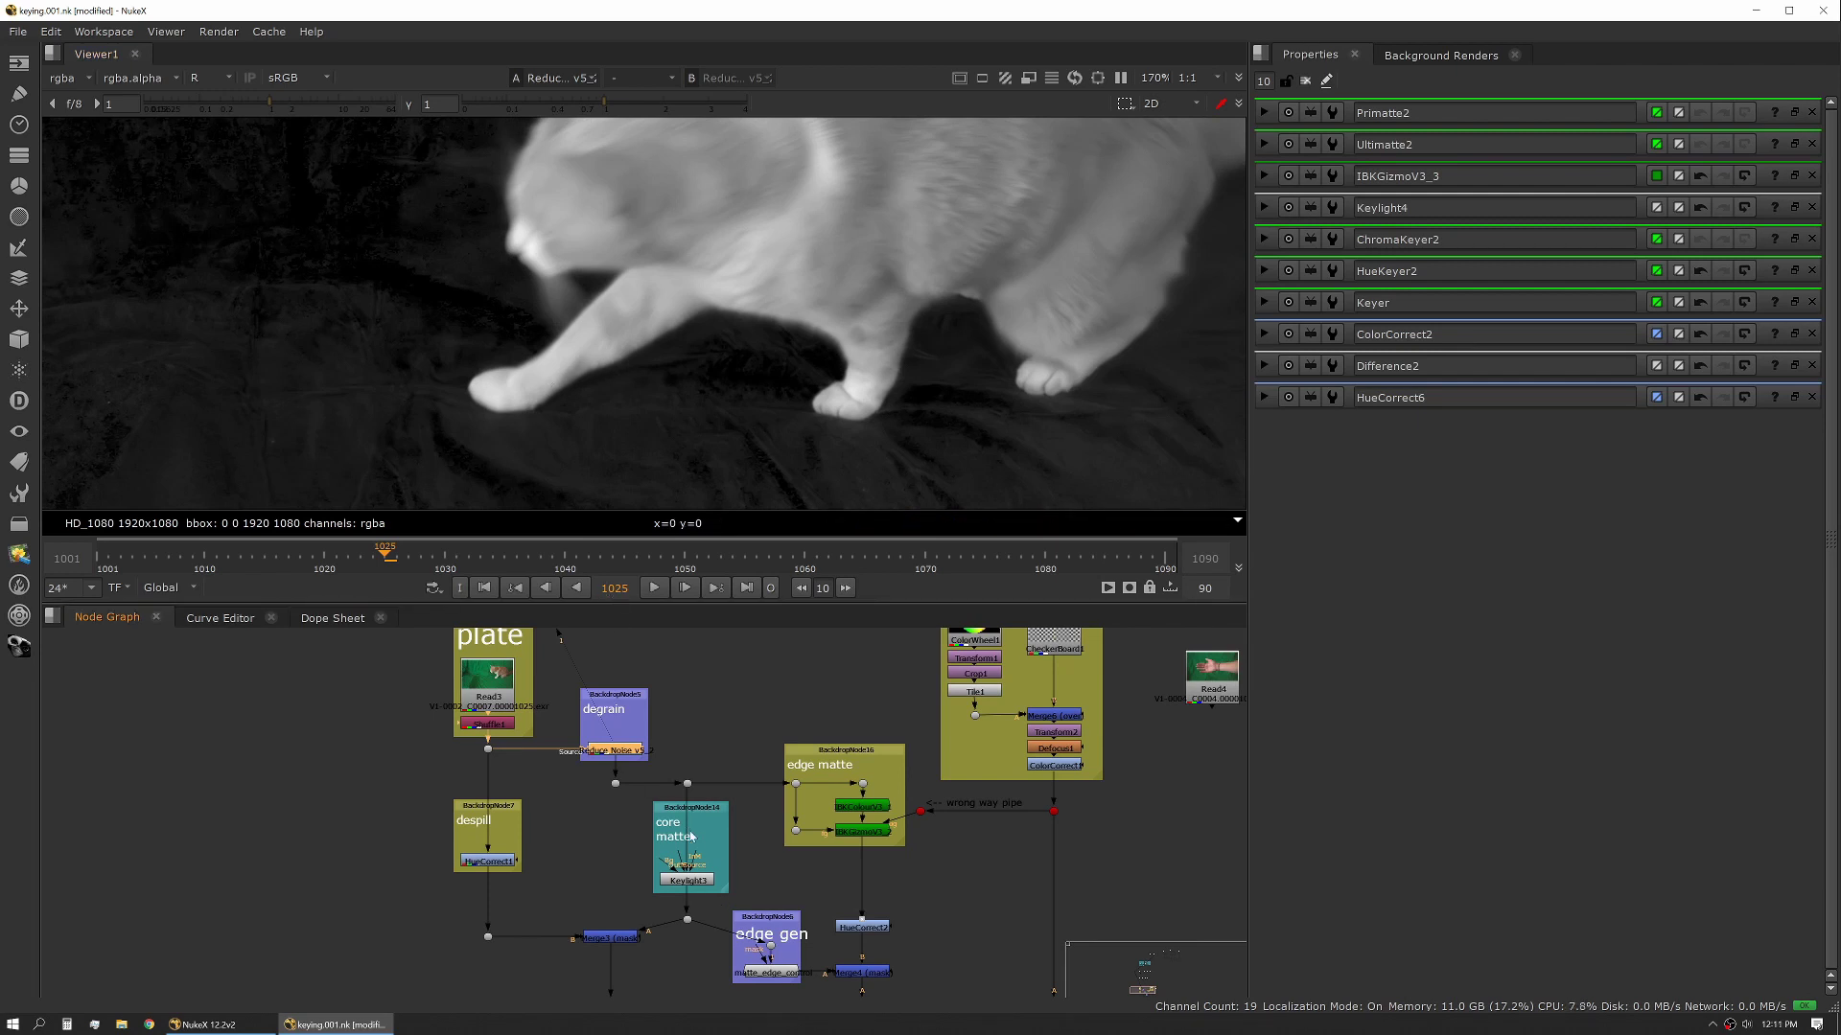
View the alpha of the core matte's Keylight3 node and check it at frames 1008 and 1069.
middle_click_drag(643, 749, 624, 719)
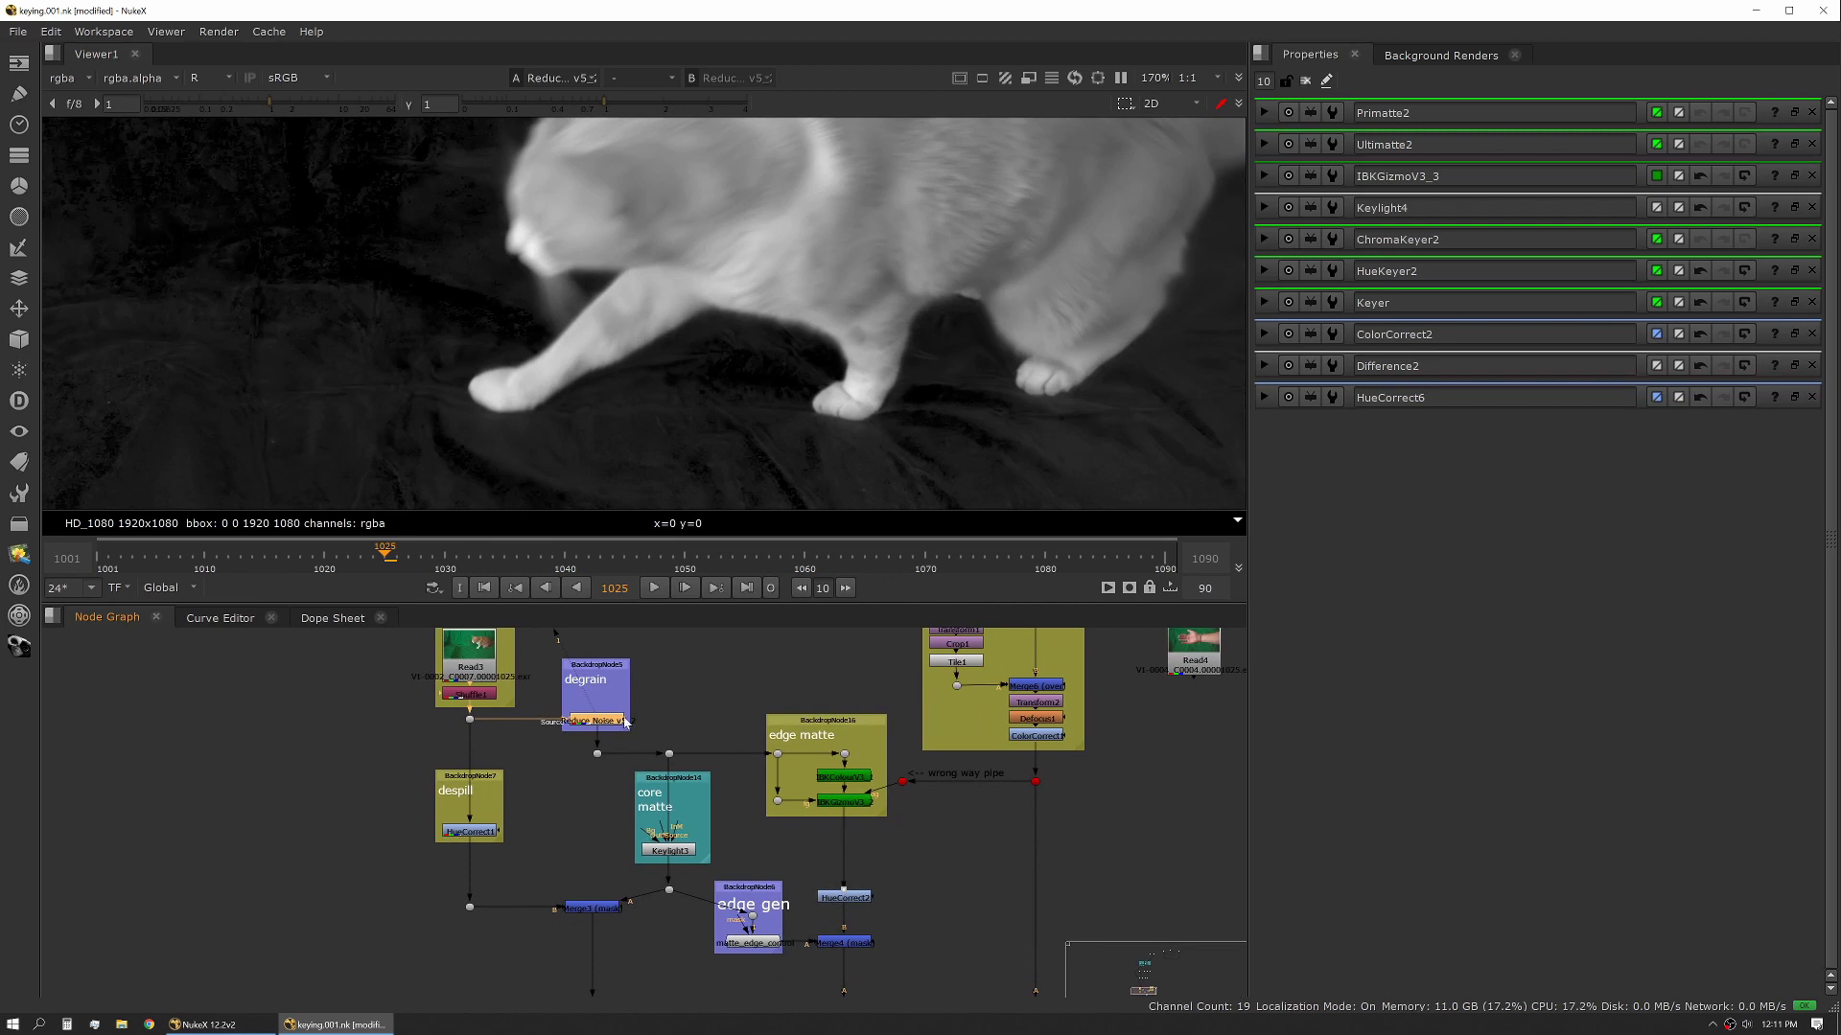
left_click(683, 853)
key("1")
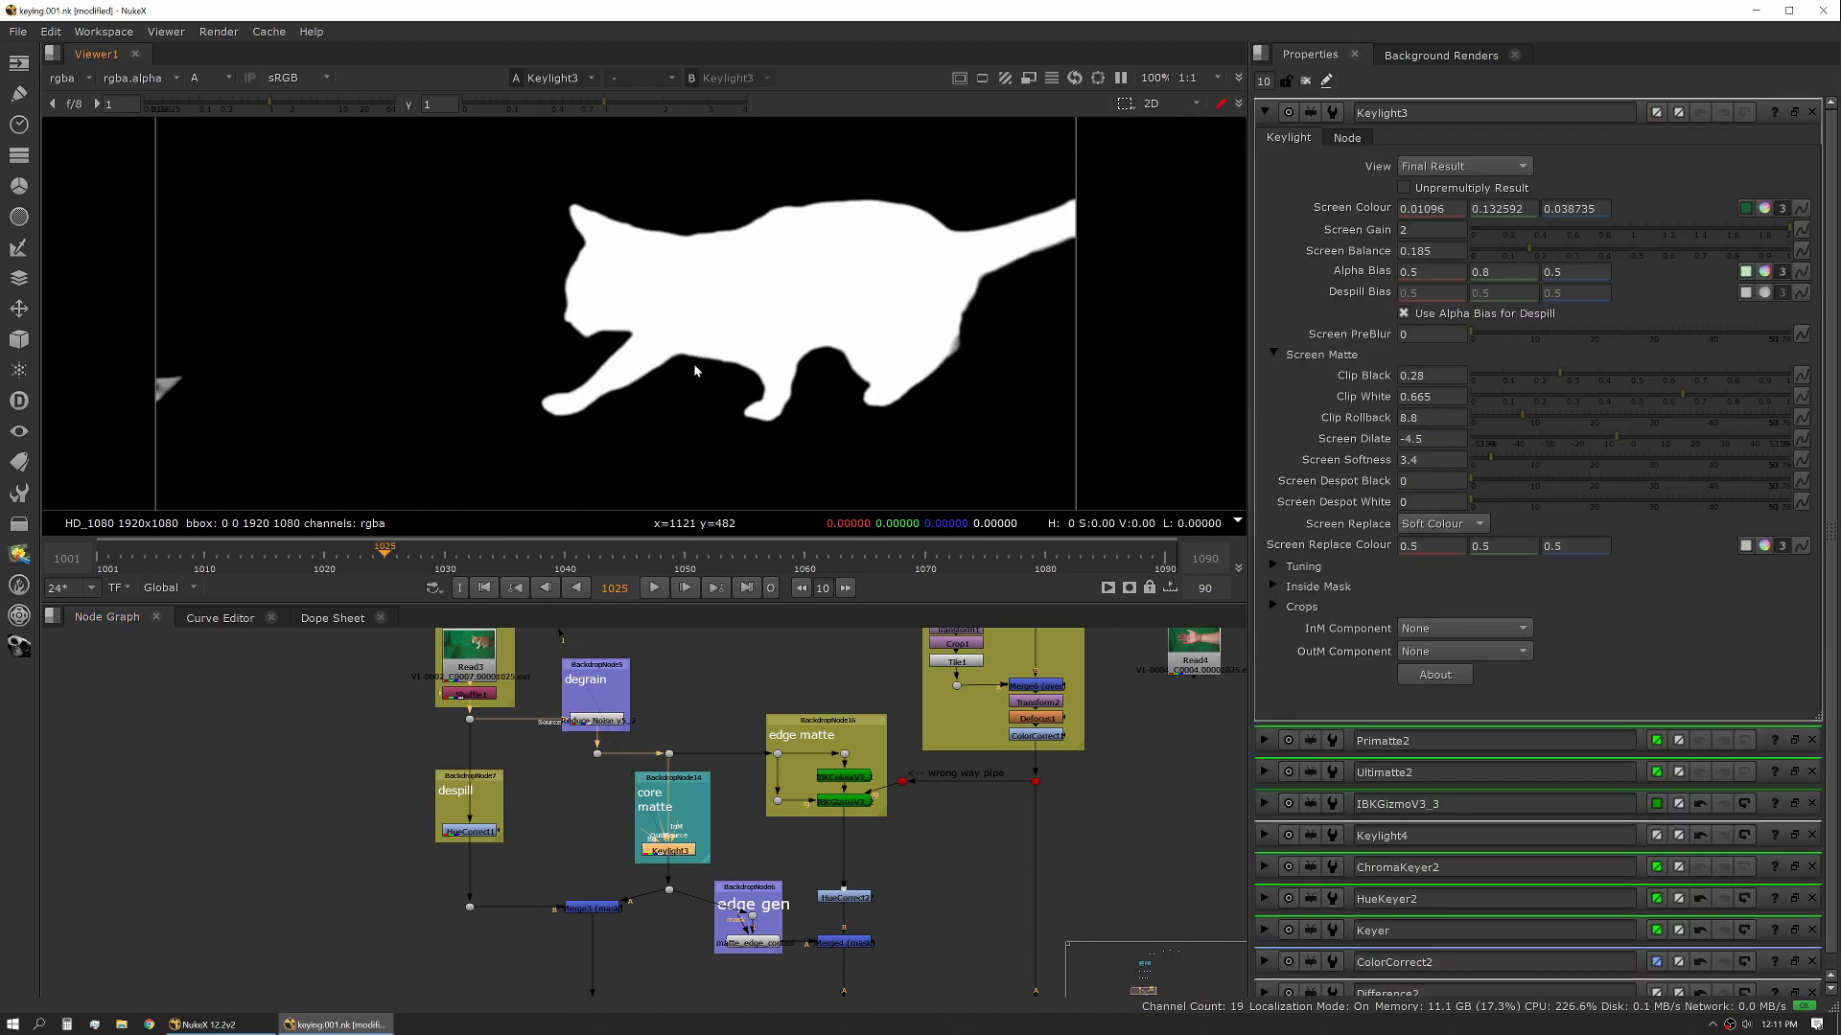
left_click(175, 562)
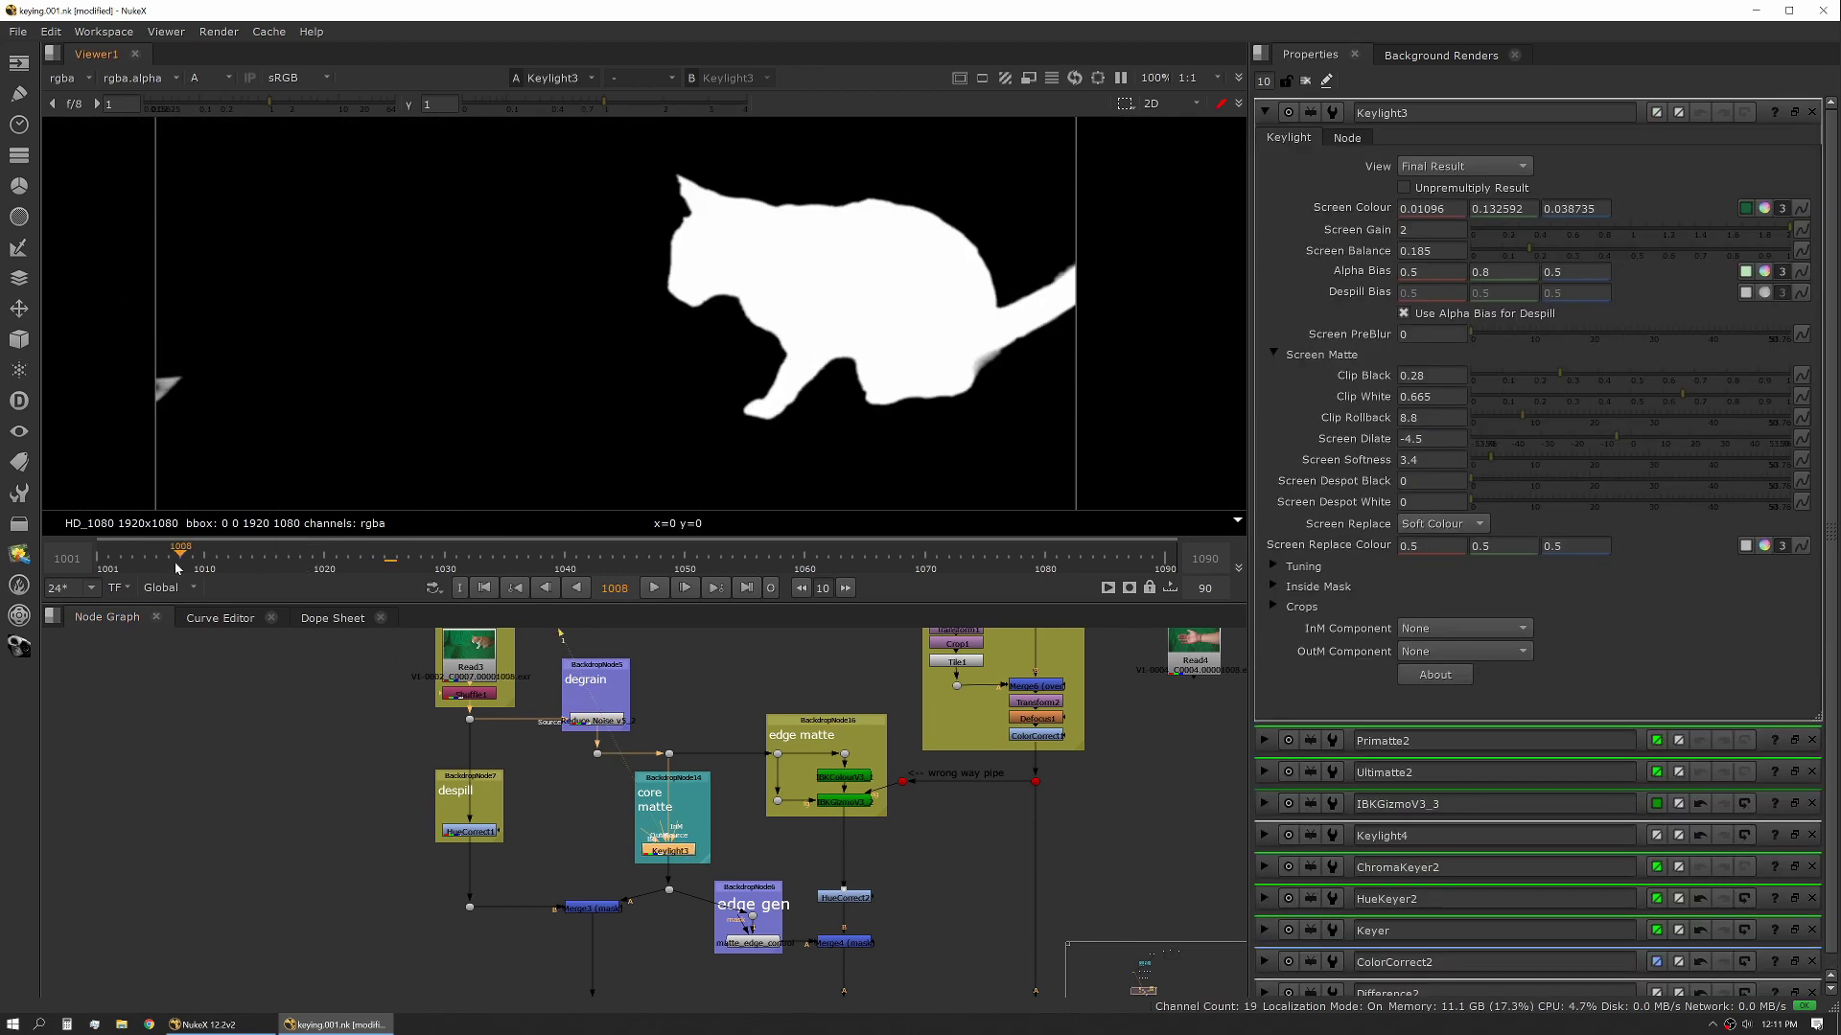
left_click_drag(174, 562, 912, 562)
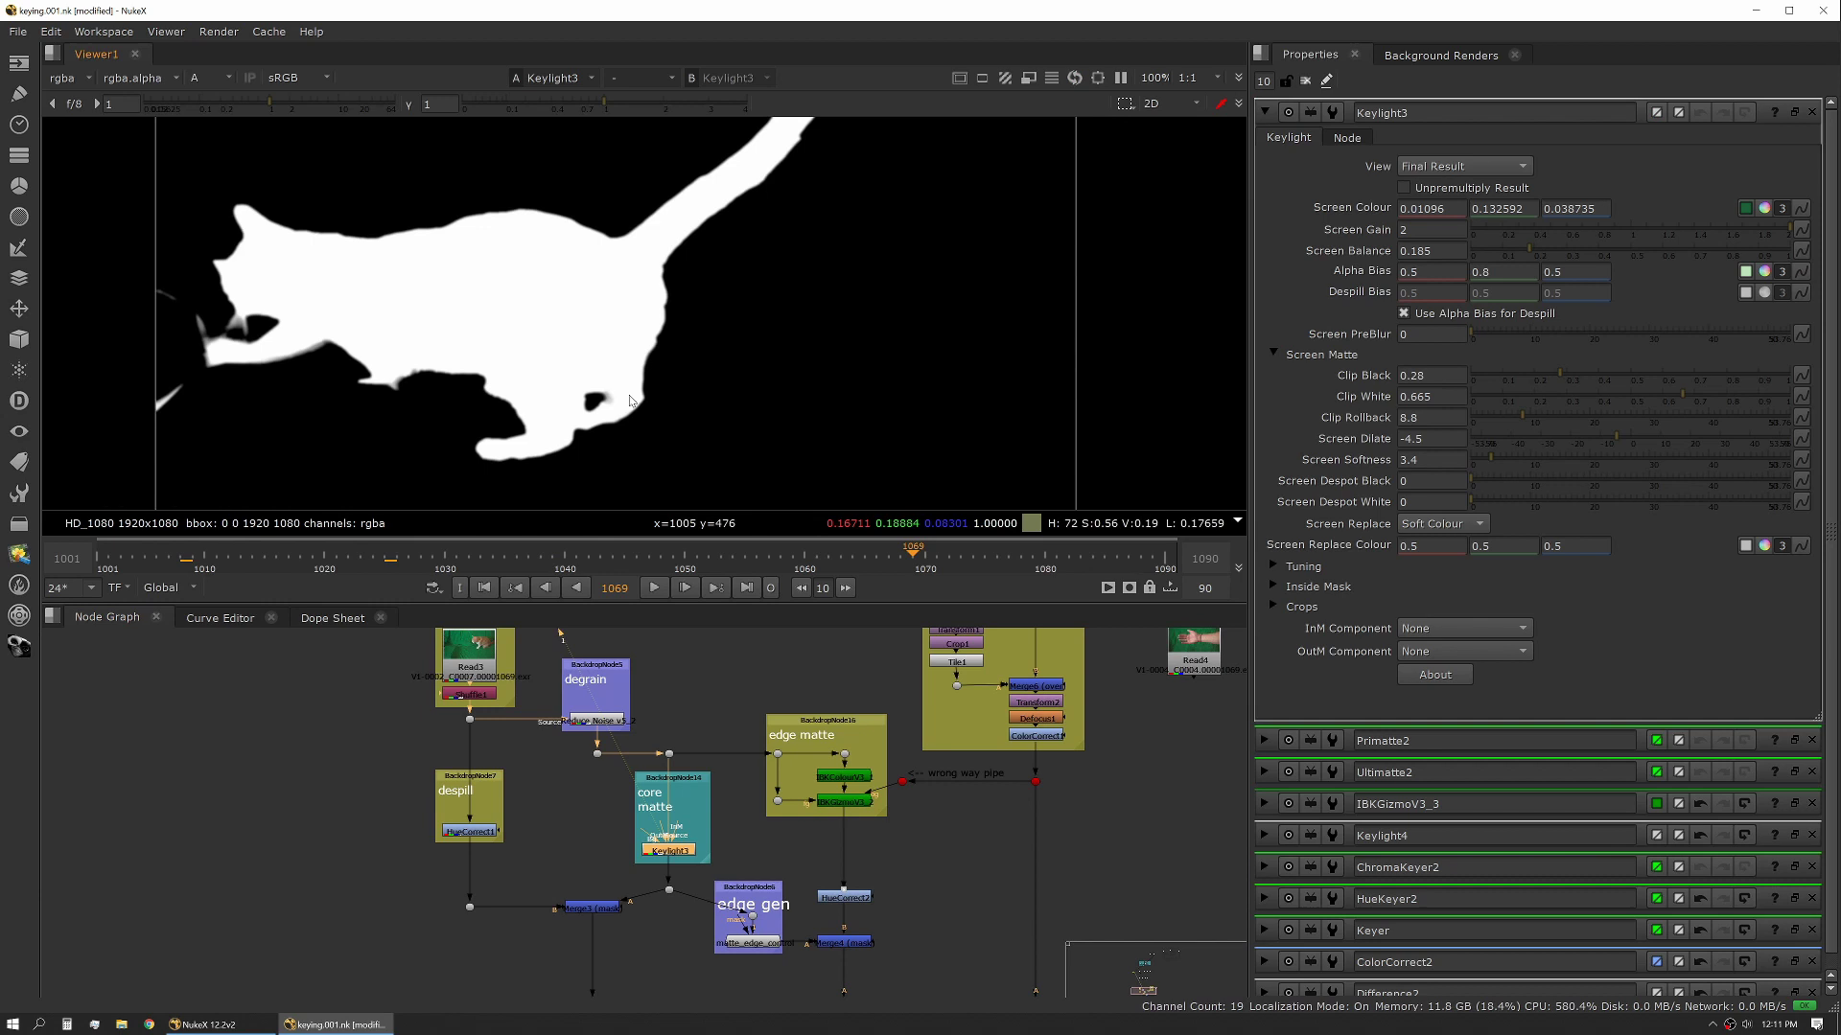
Show the Keylight3 result in full colour and examine the cat's front paw and lower body edges.
key("a")
scroll(278, 359, "up", 4)
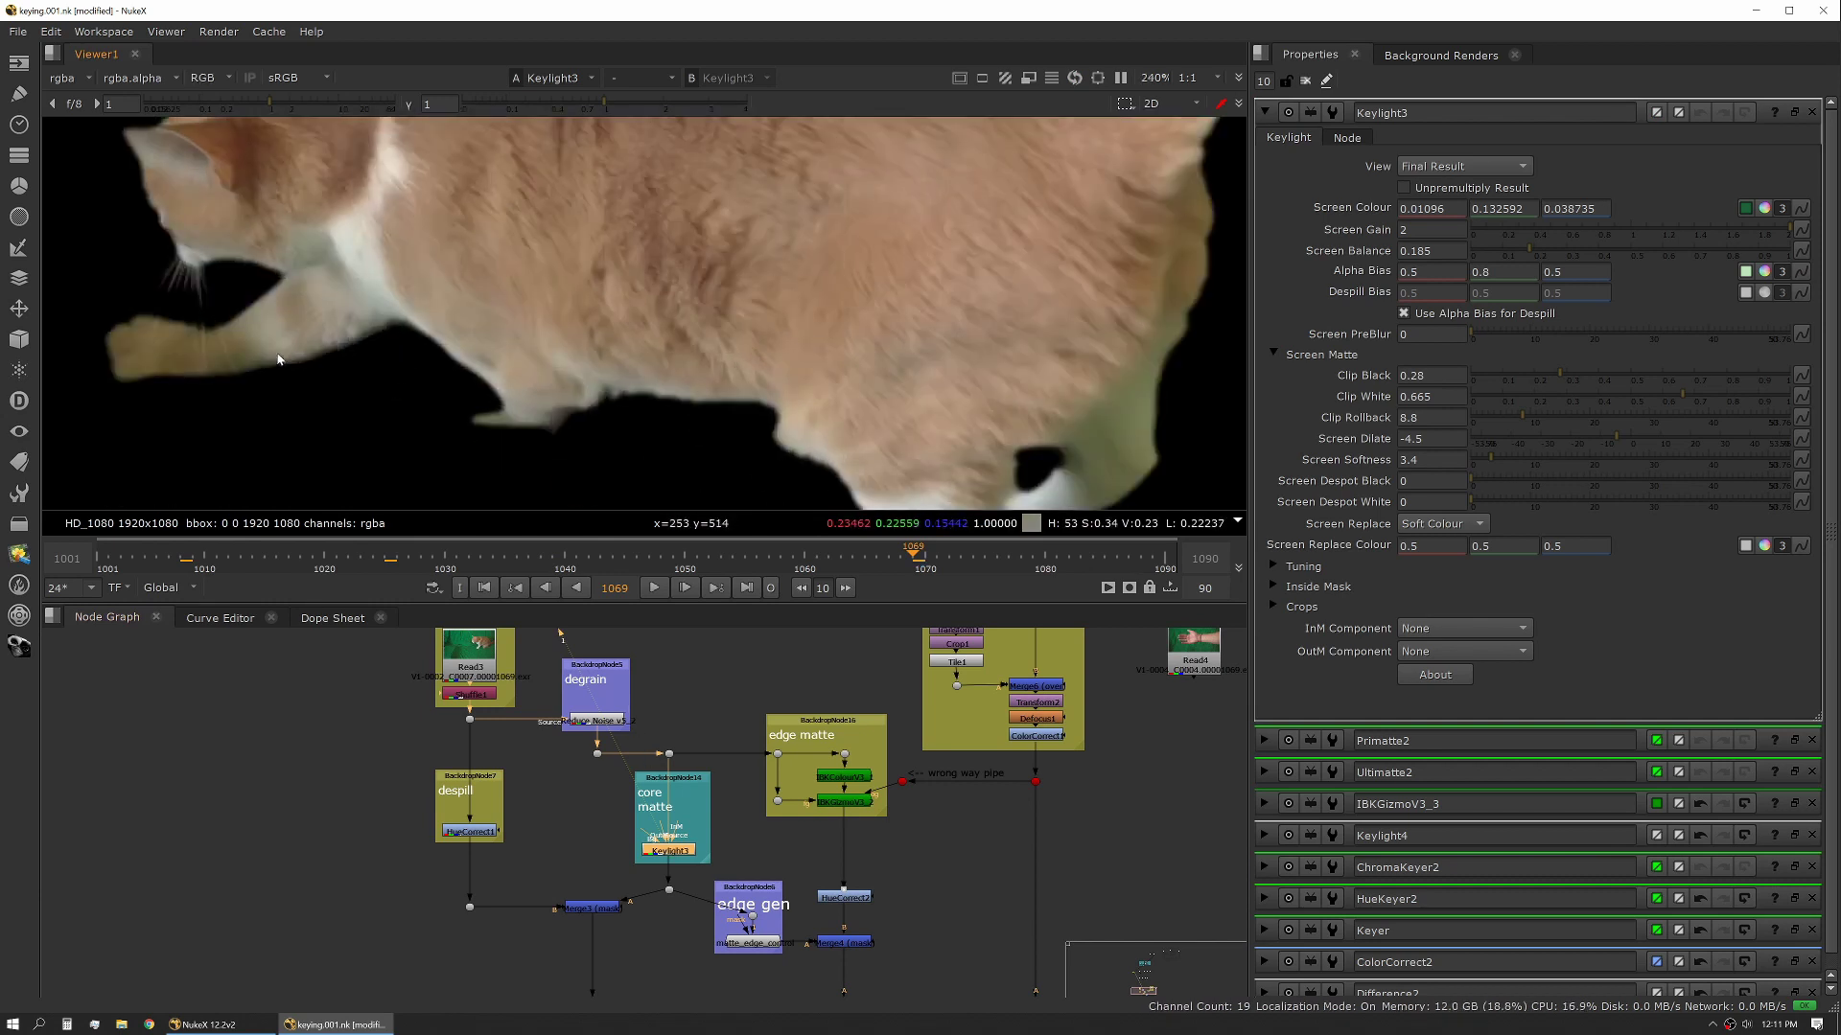
middle_click_drag(368, 381, 394, 362)
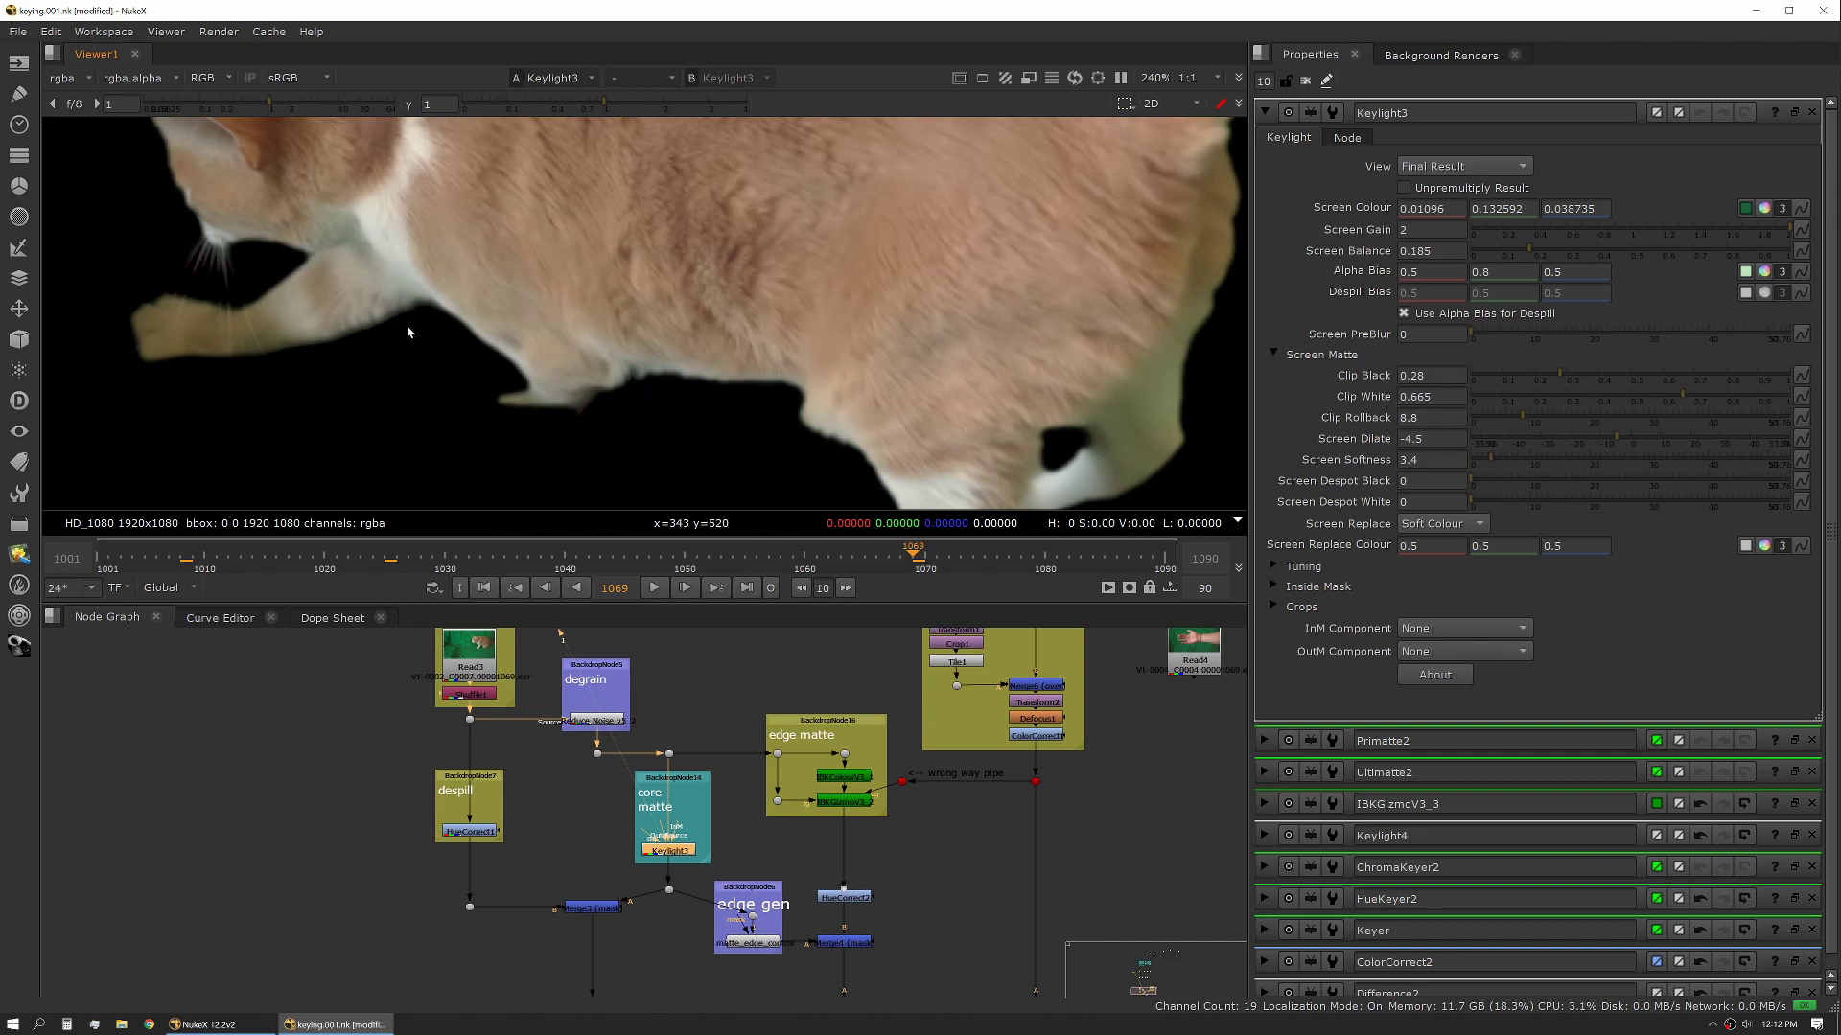
View the Merge3 node that combines the despilled plate with the core matte and examine the cat's edges.
middle_click_drag(603, 779, 645, 697)
double_click(648, 829)
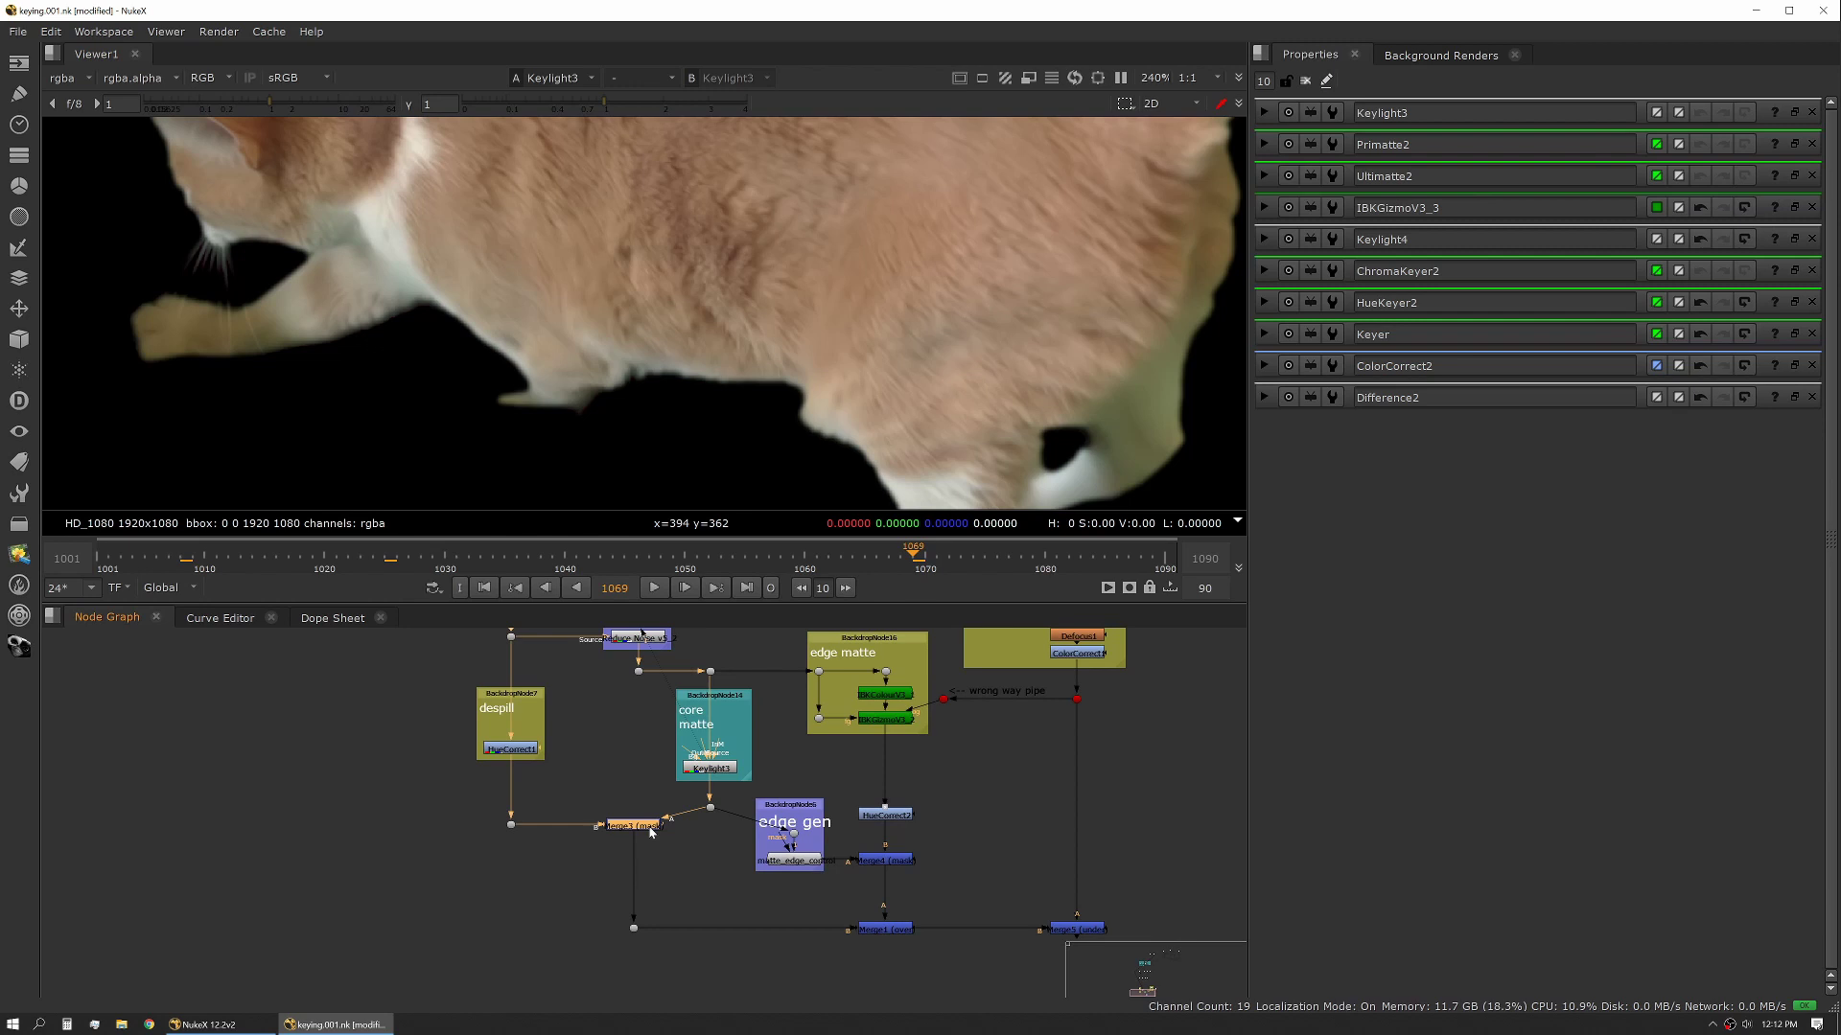
key("1")
left_click(788, 767)
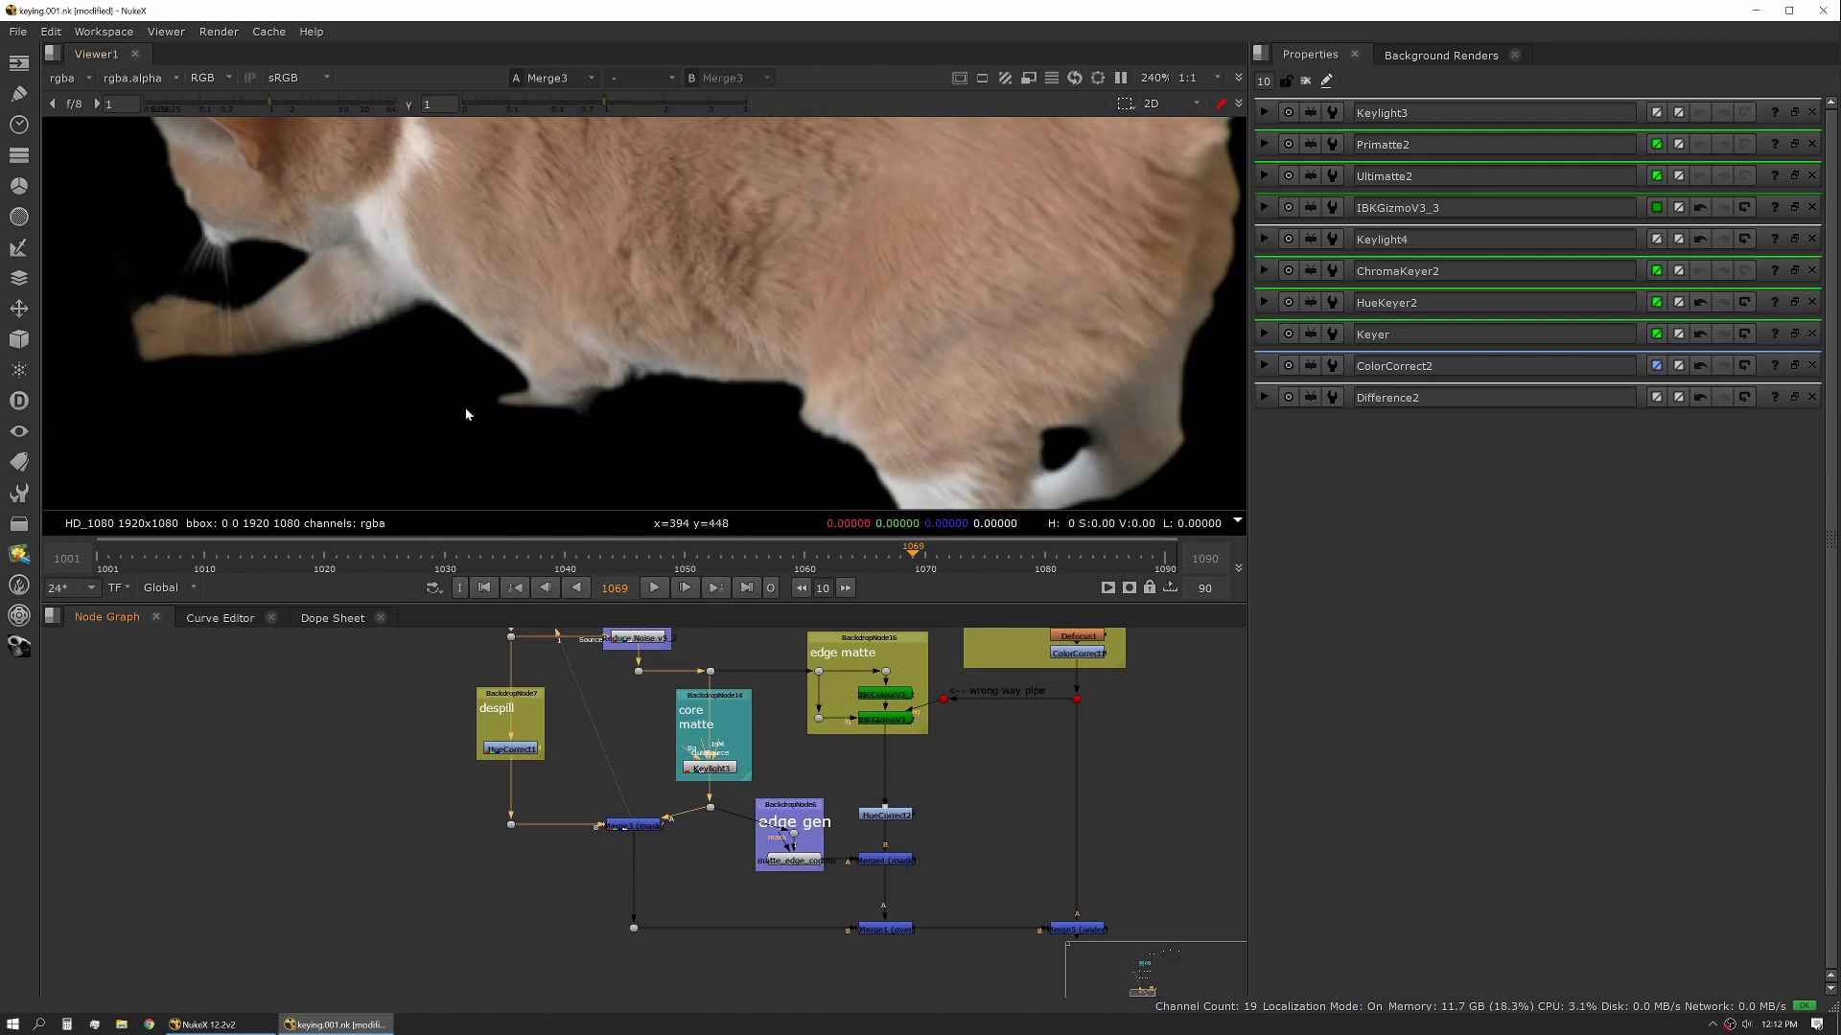
scroll(538, 343, "down", 2)
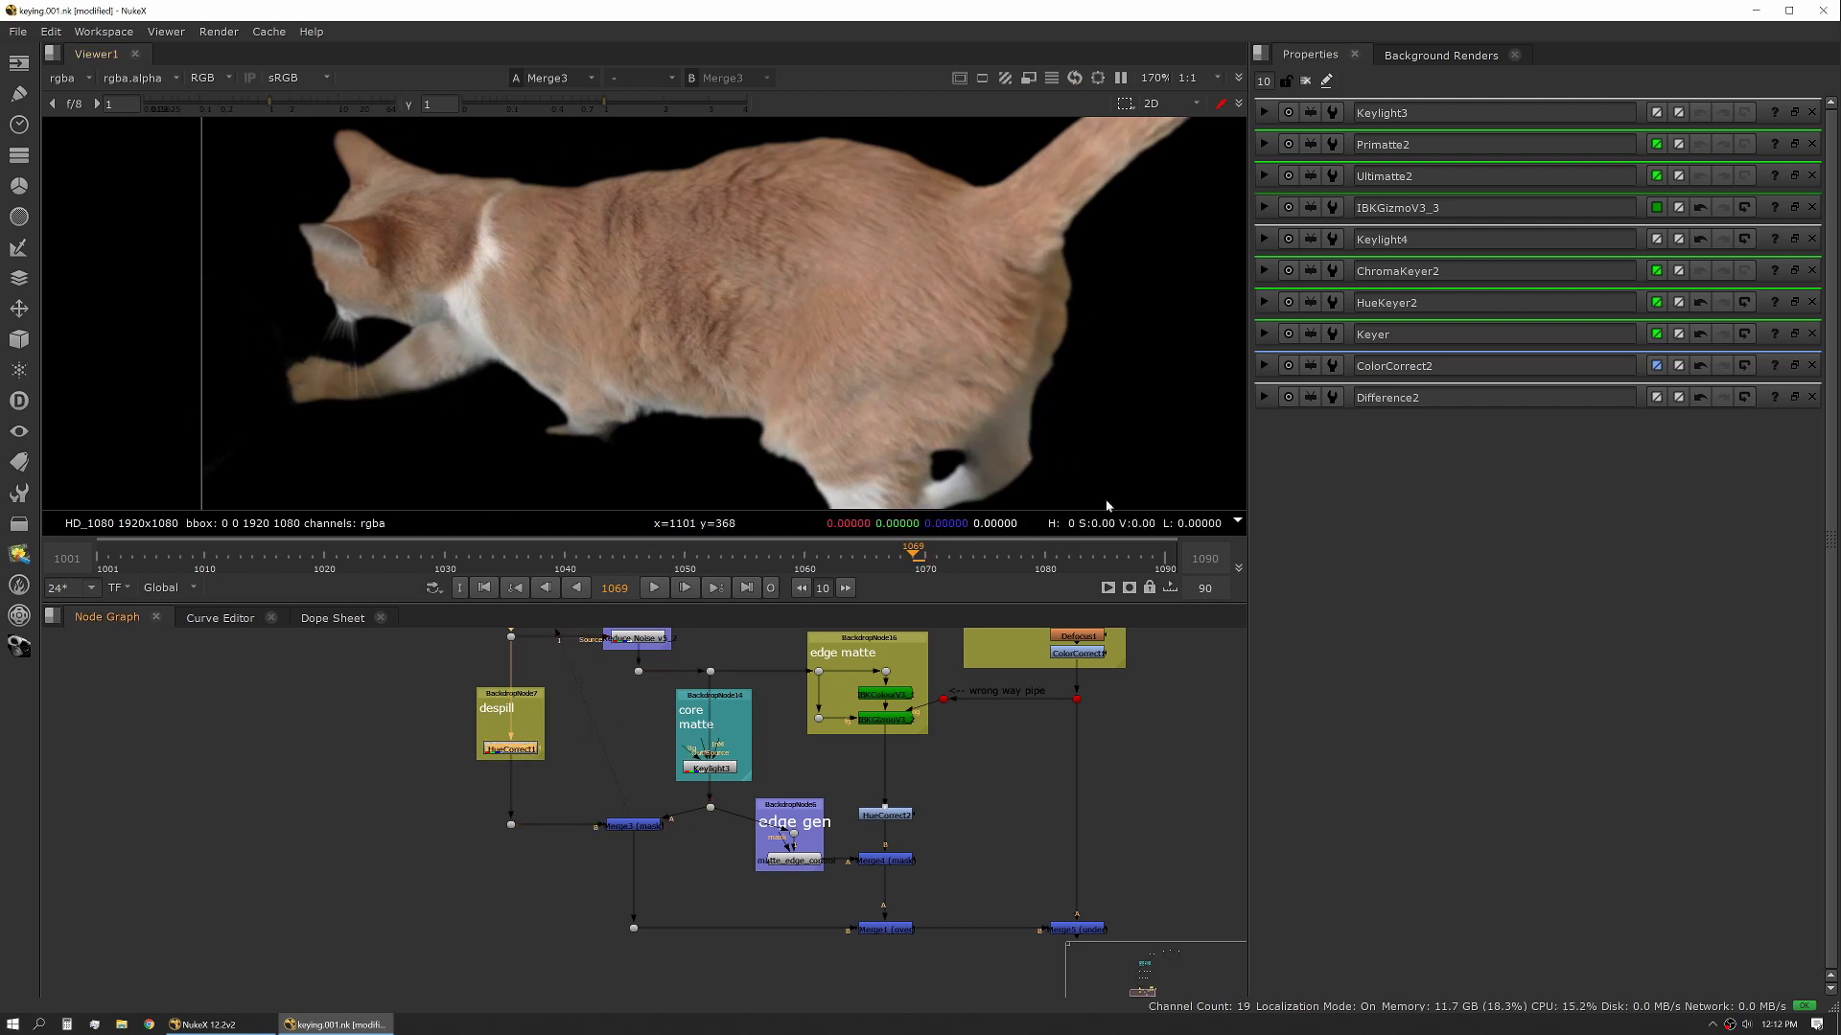
View the clean screen plate generated by the IBKColour node in the edge matte section.
middle_click_drag(829, 808, 787, 873)
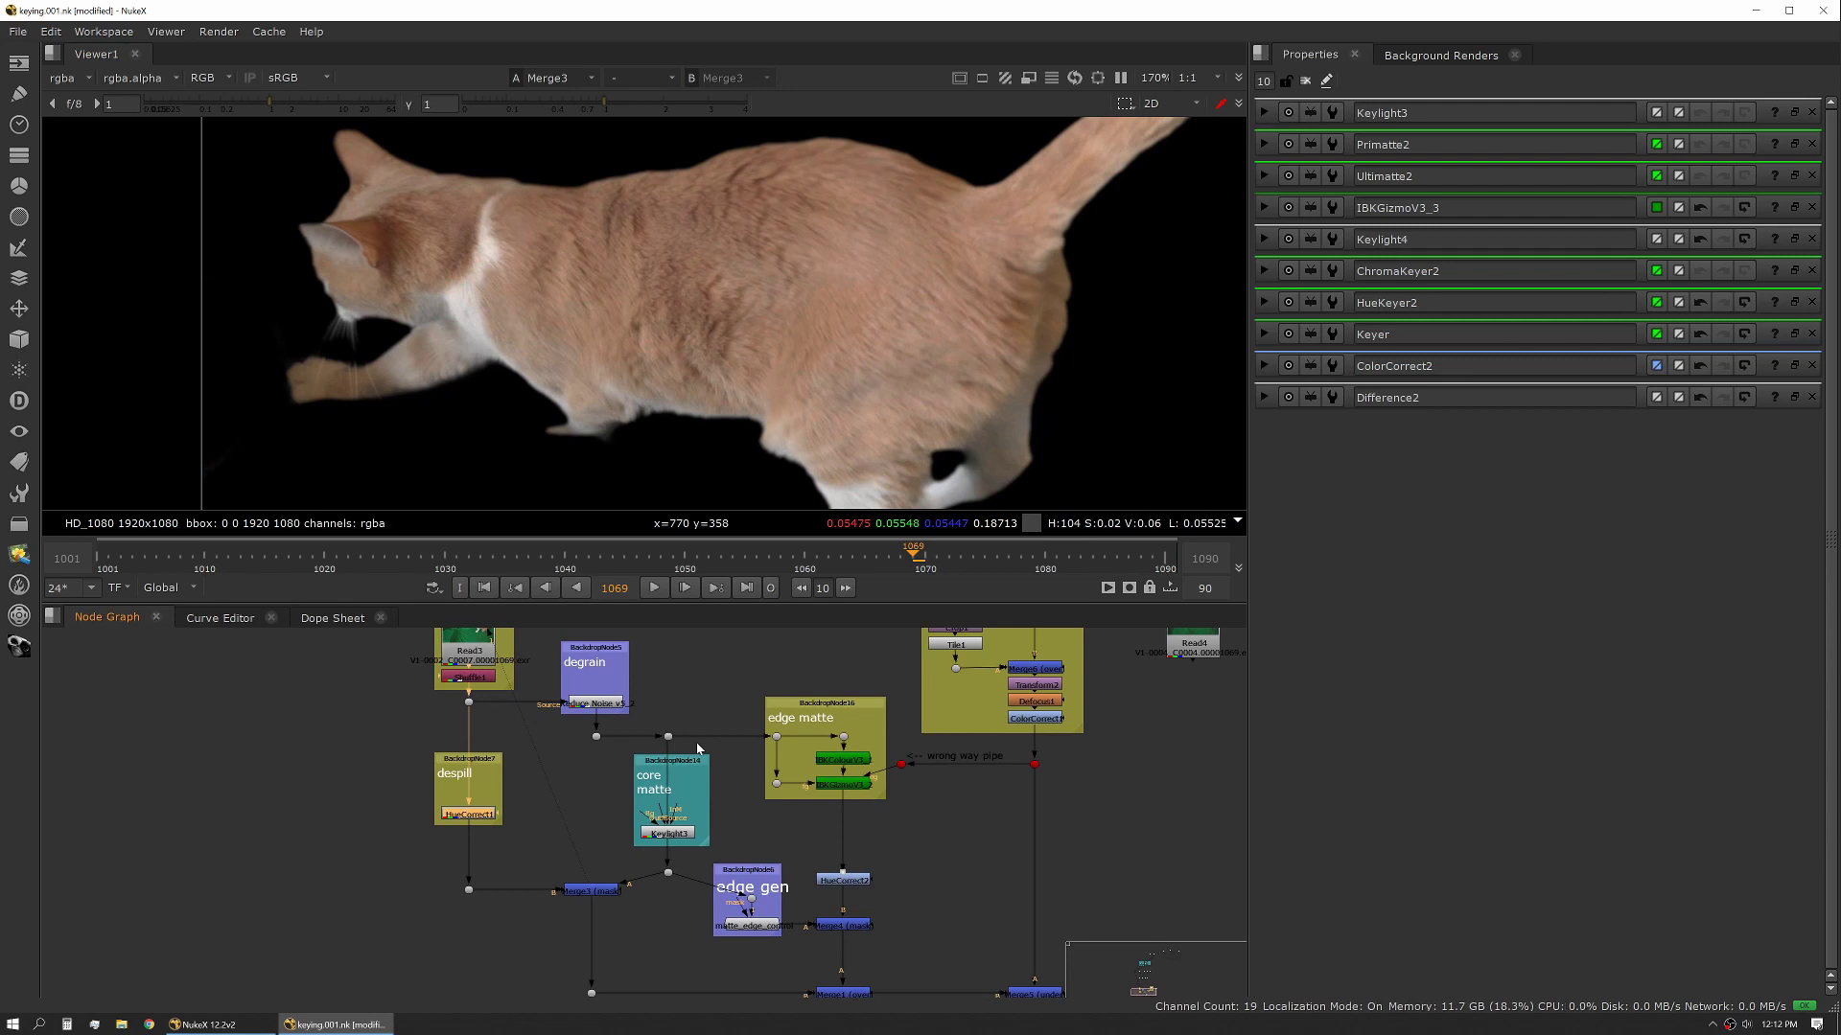
left_click(844, 759)
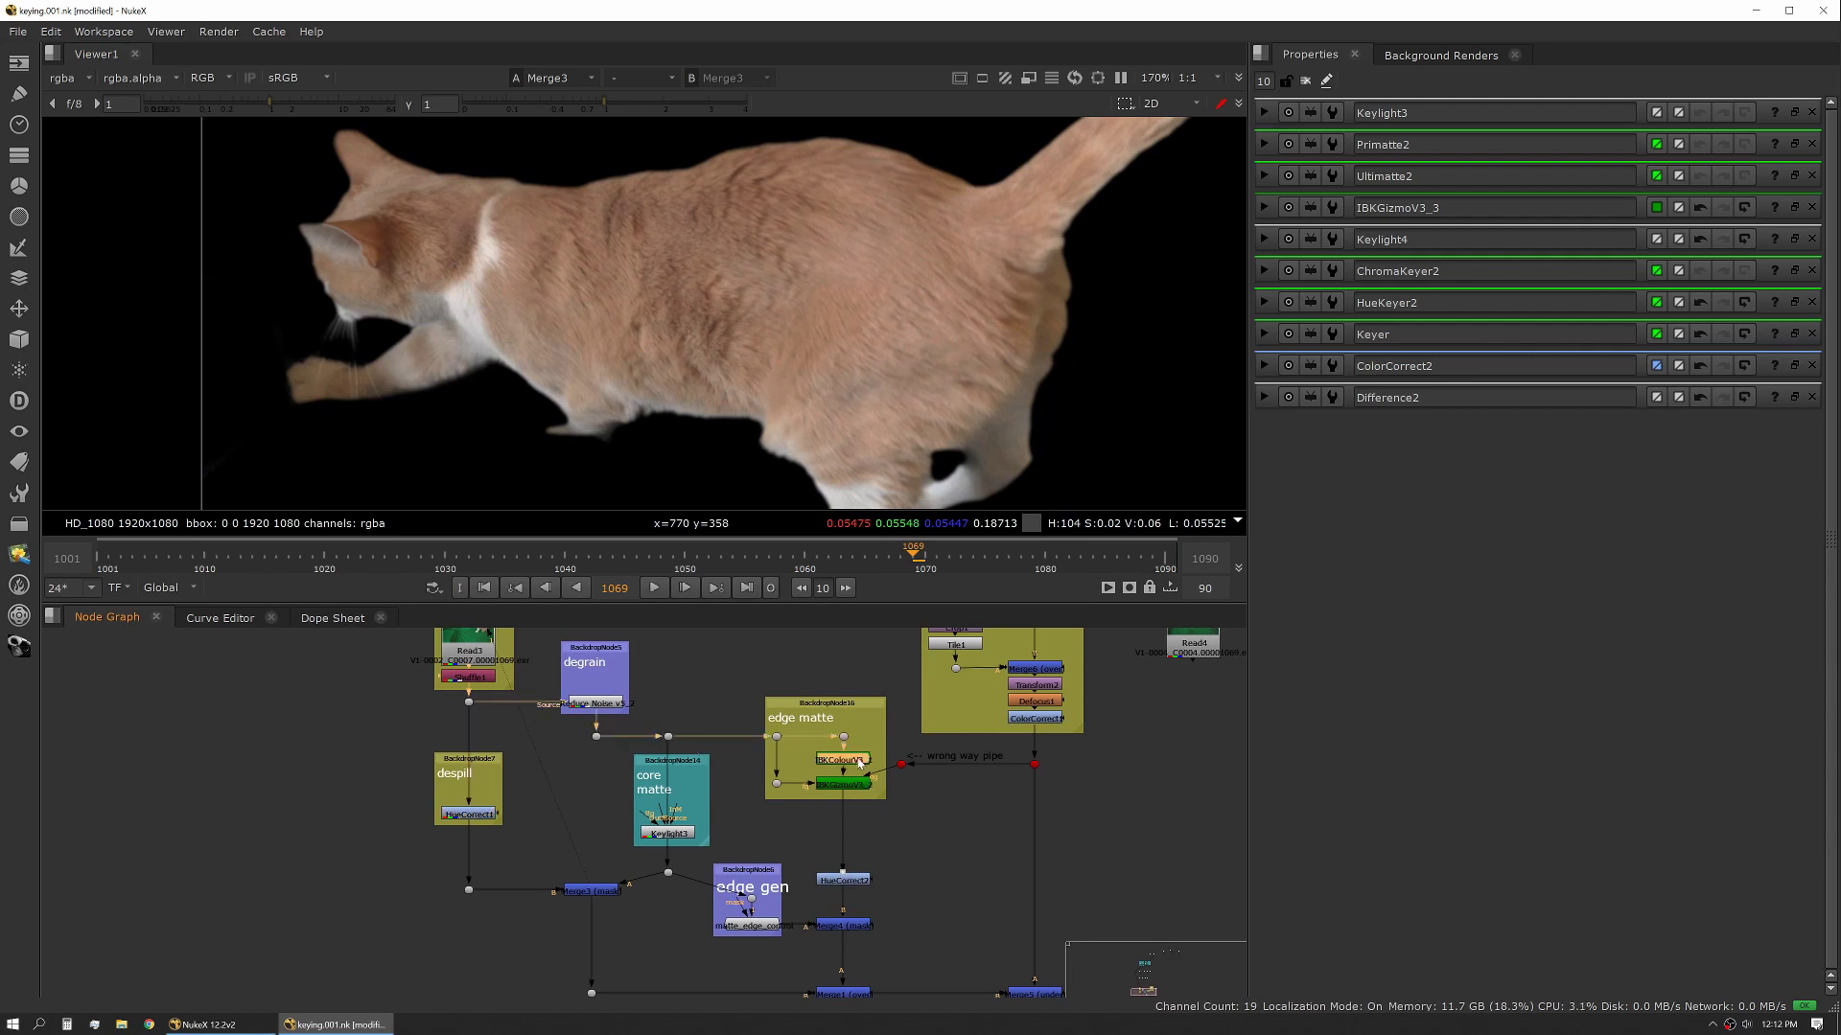
key("1")
scroll(726, 254, "down", 3)
middle_click_drag(735, 298, 728, 312)
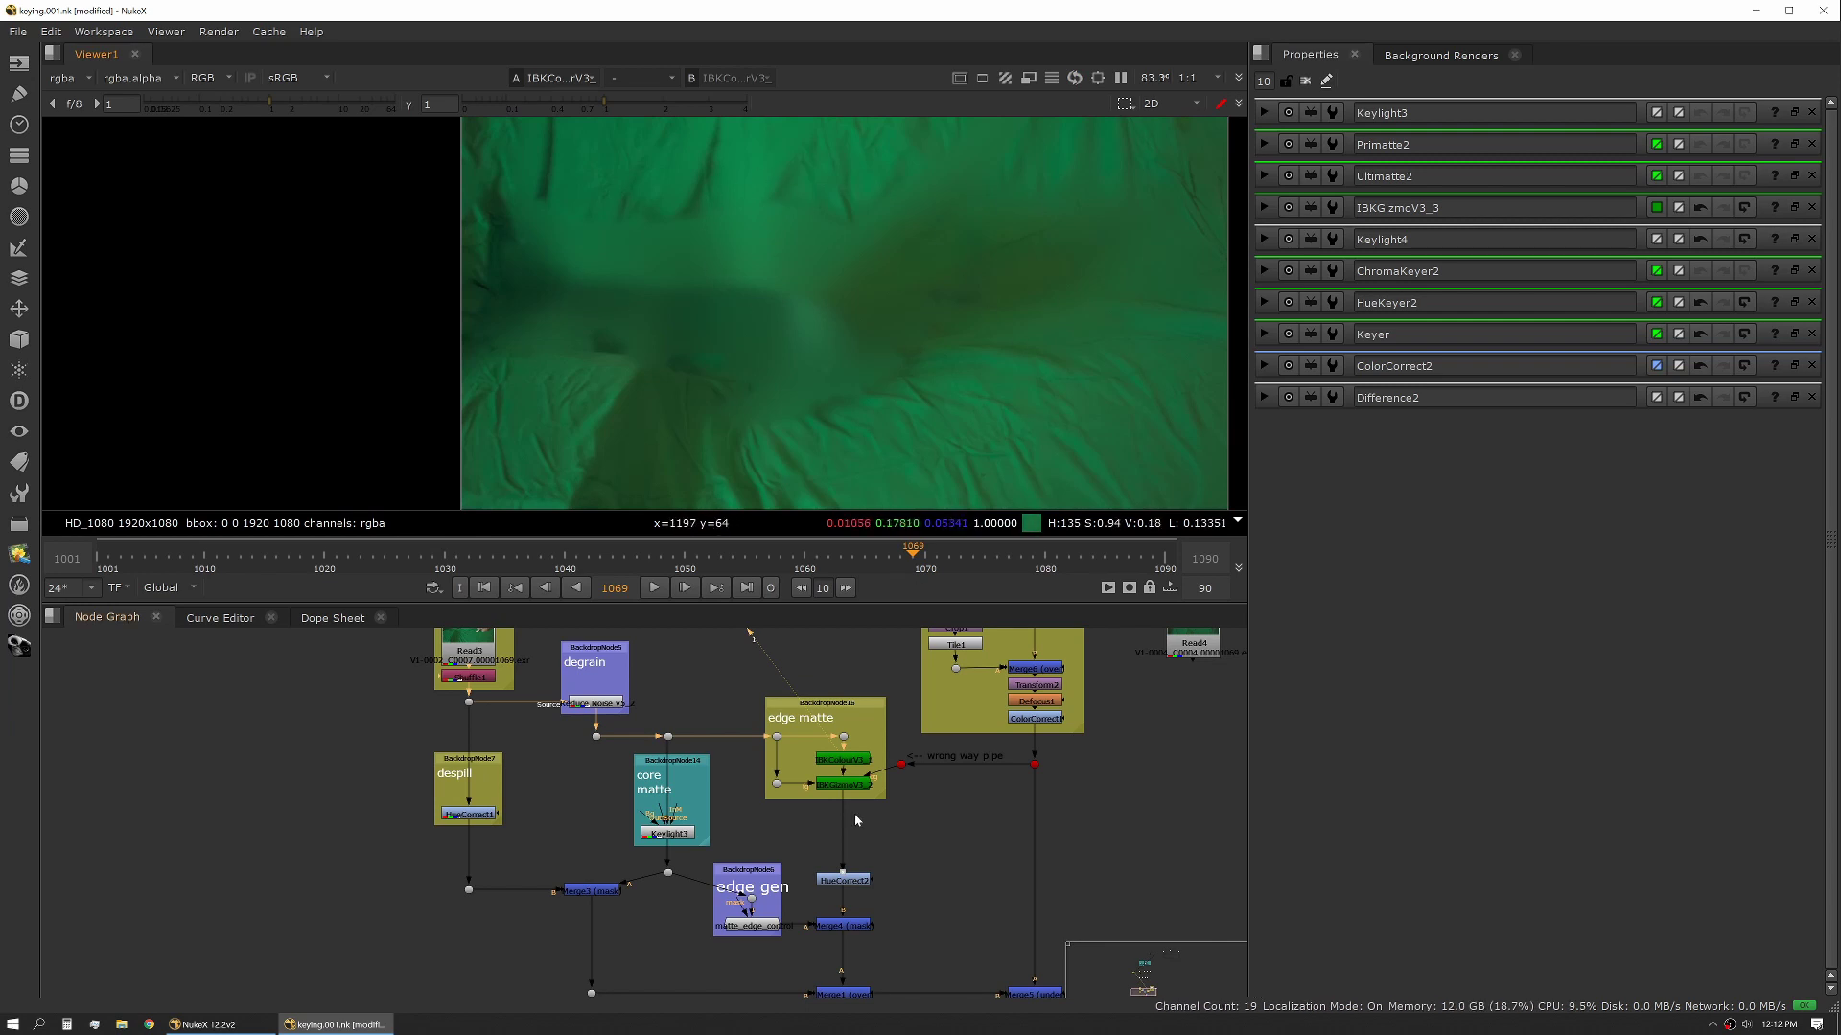
View the edge matte's IBKGizmoV3_2 output with its settings open and examine the whiskers and front paw.
left_click(856, 786)
key("1")
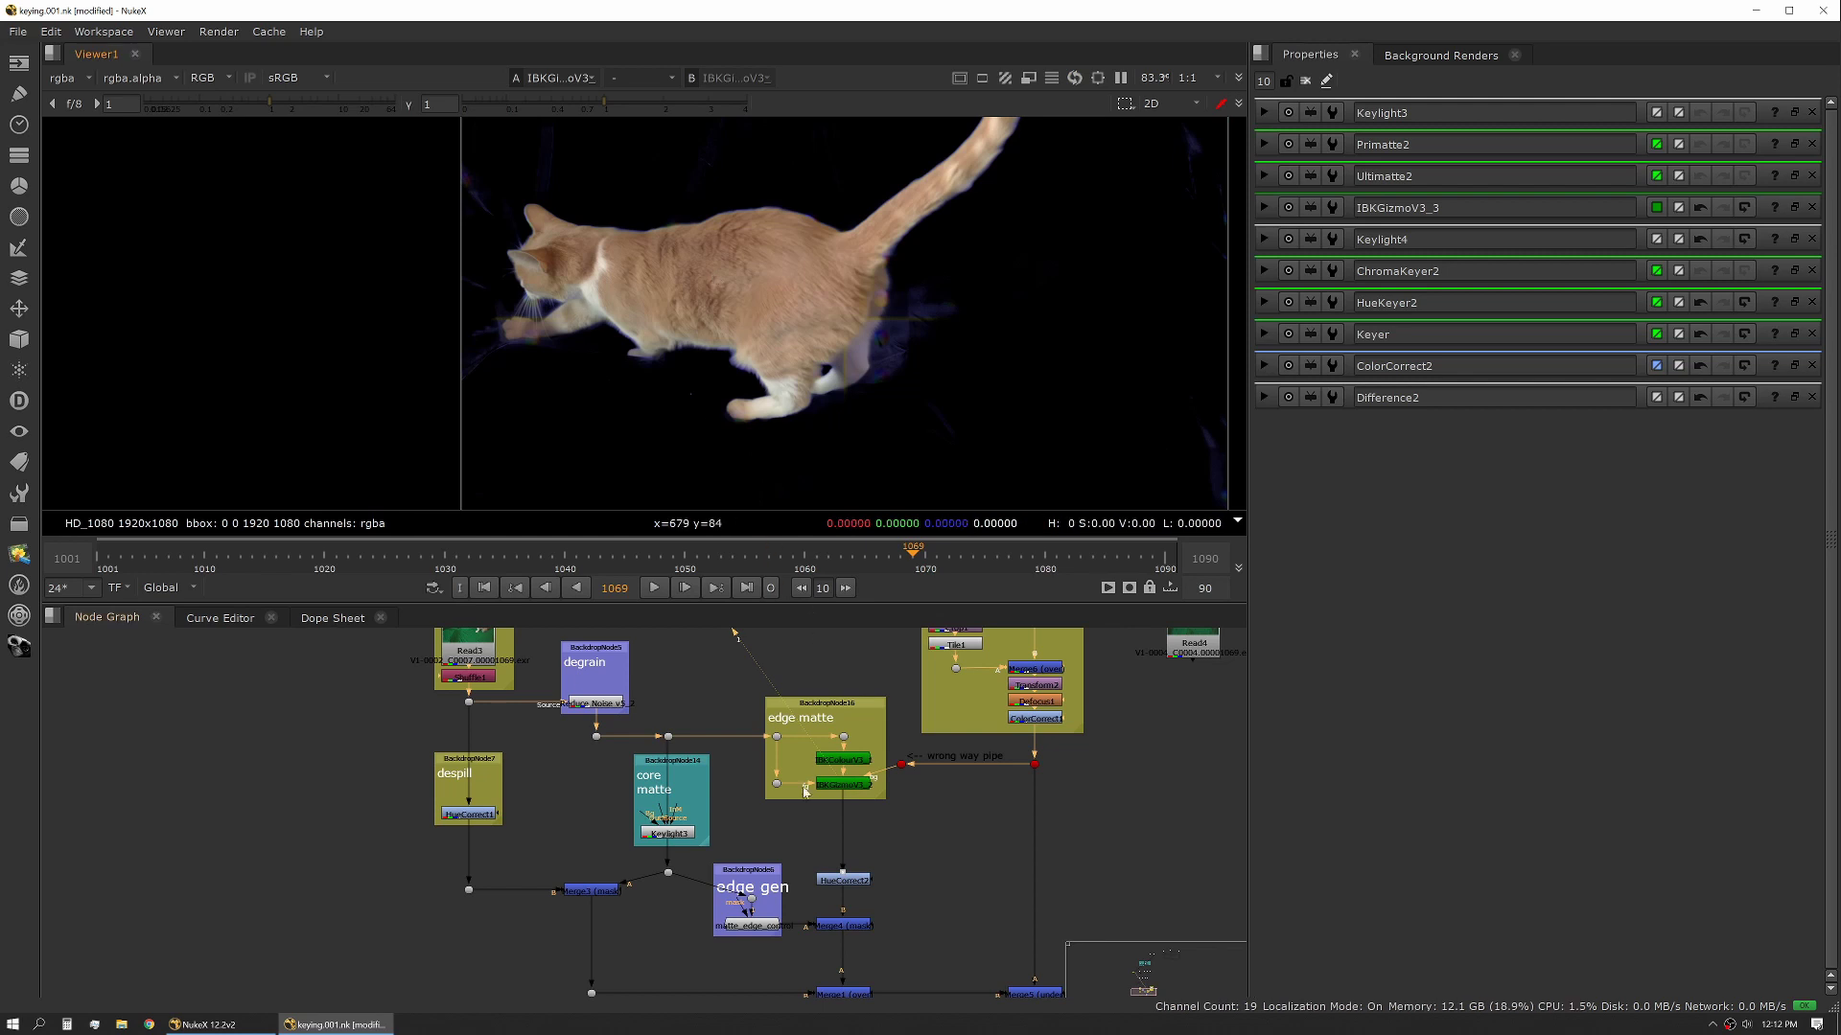
double_click(842, 784)
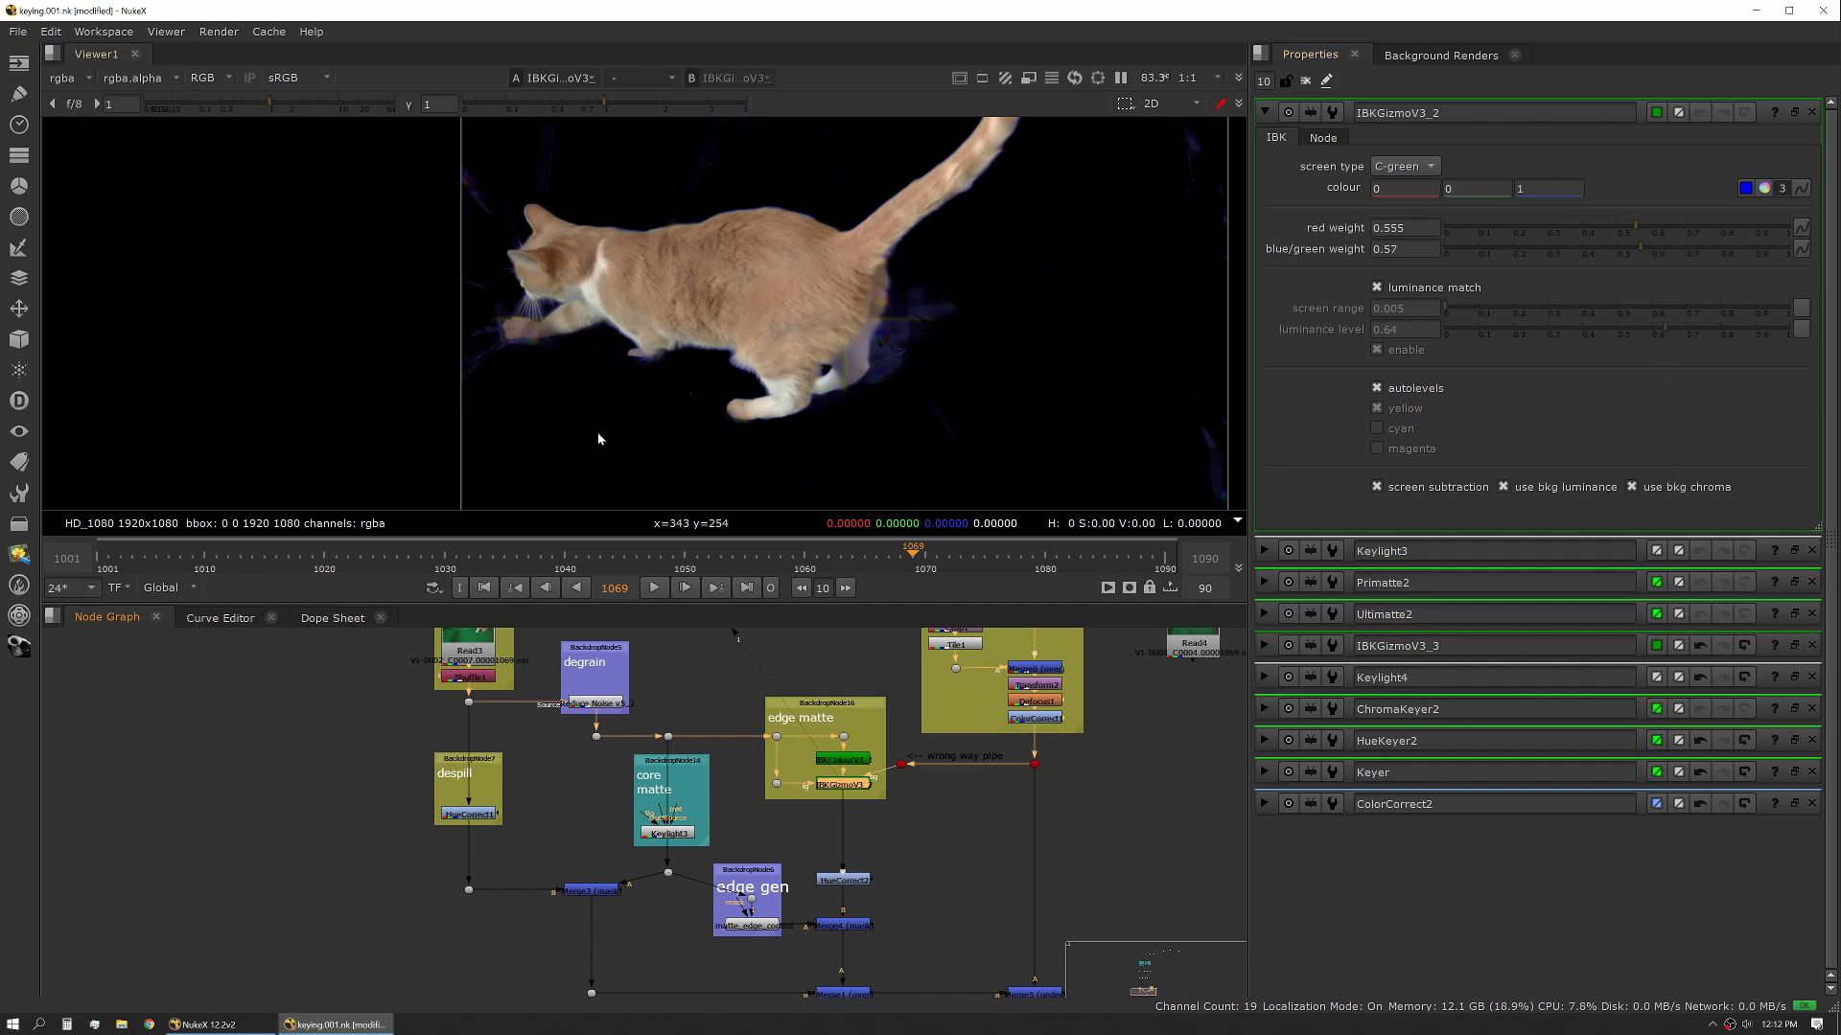
scroll(532, 306, "up", 3)
scroll(532, 307, "up", 5)
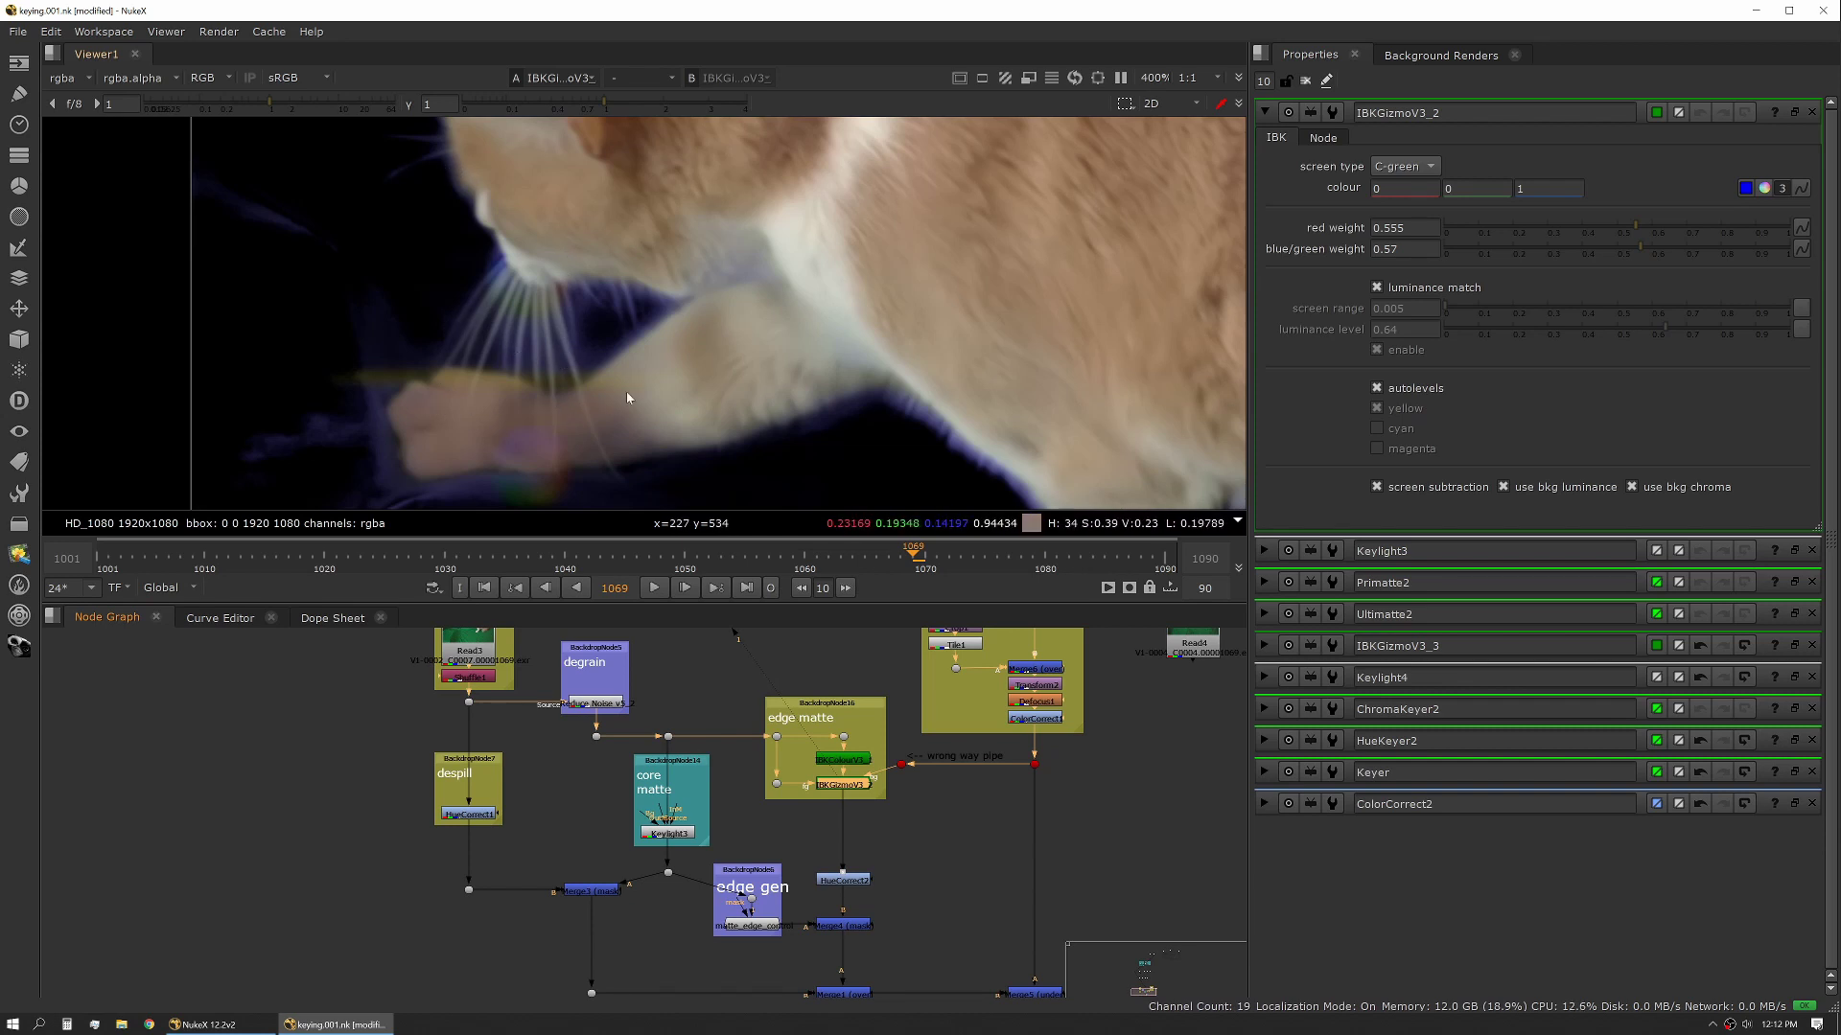
scroll(556, 272, "down", 2)
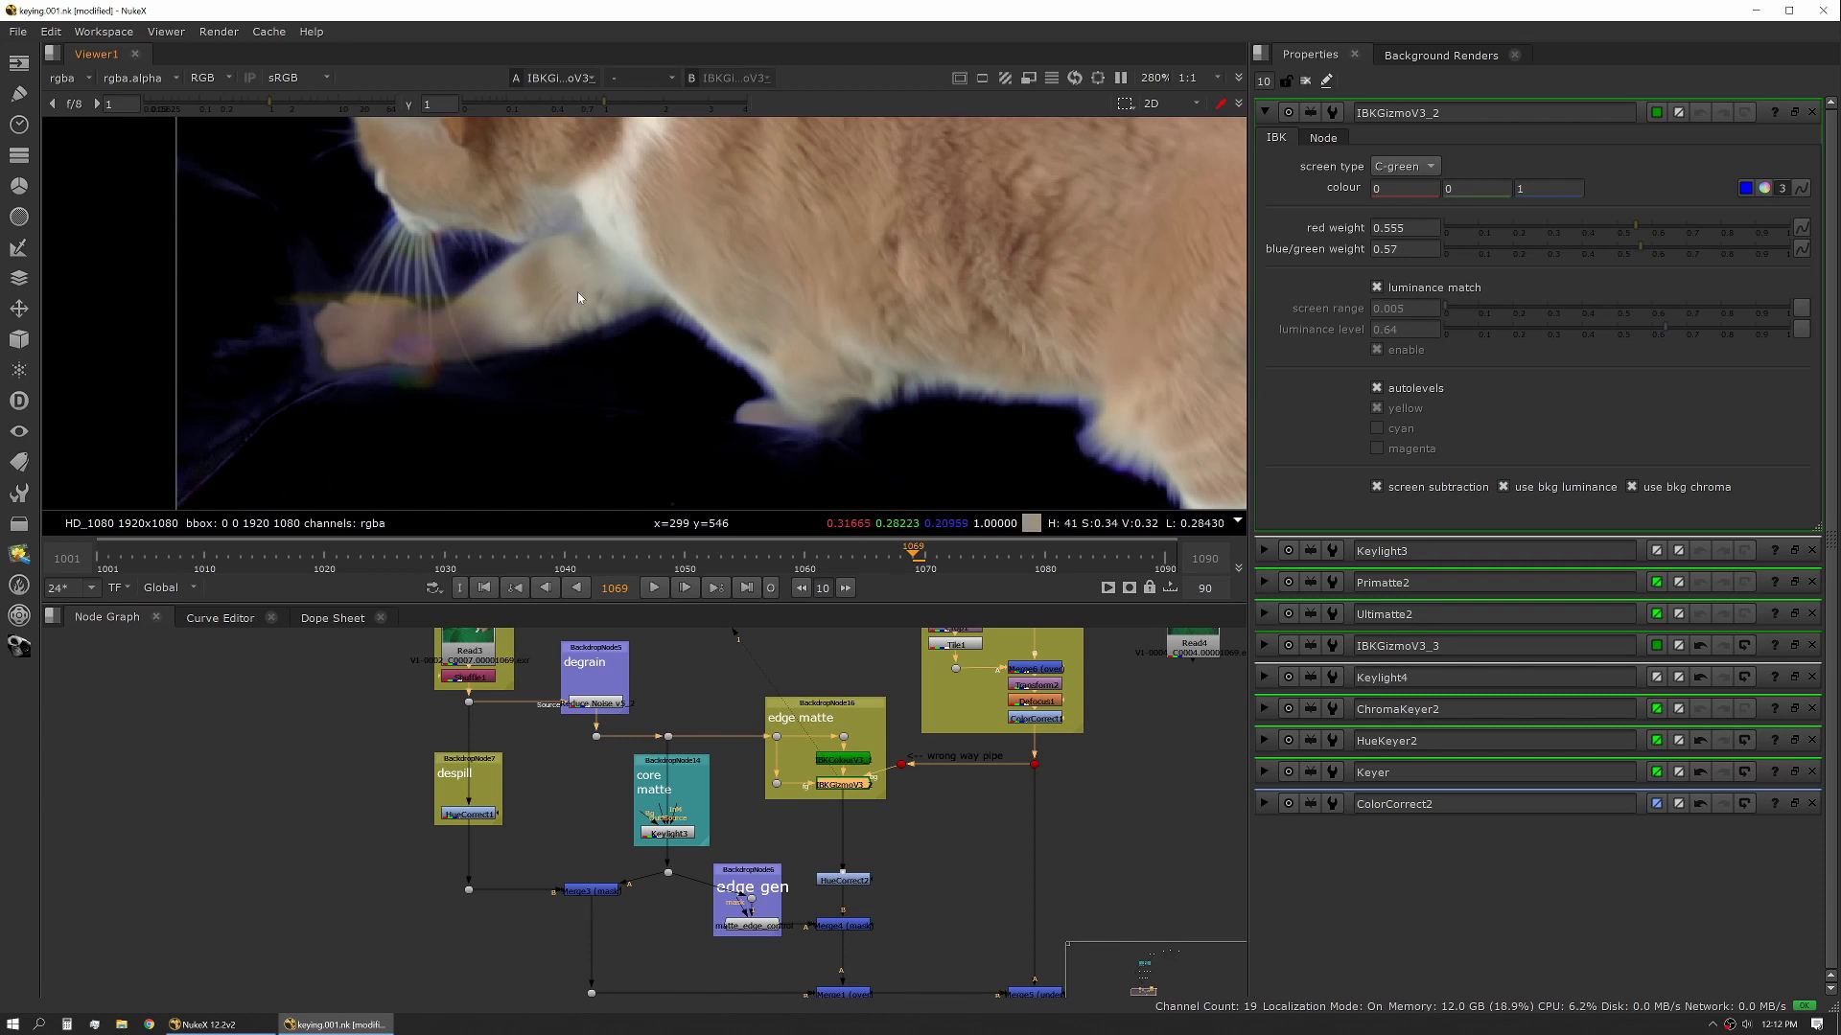
Move the HueCorrect2 node closer to the edge matte section, view its output and examine the cat's front leg and chest.
middle_click_drag(908, 881, 916, 849)
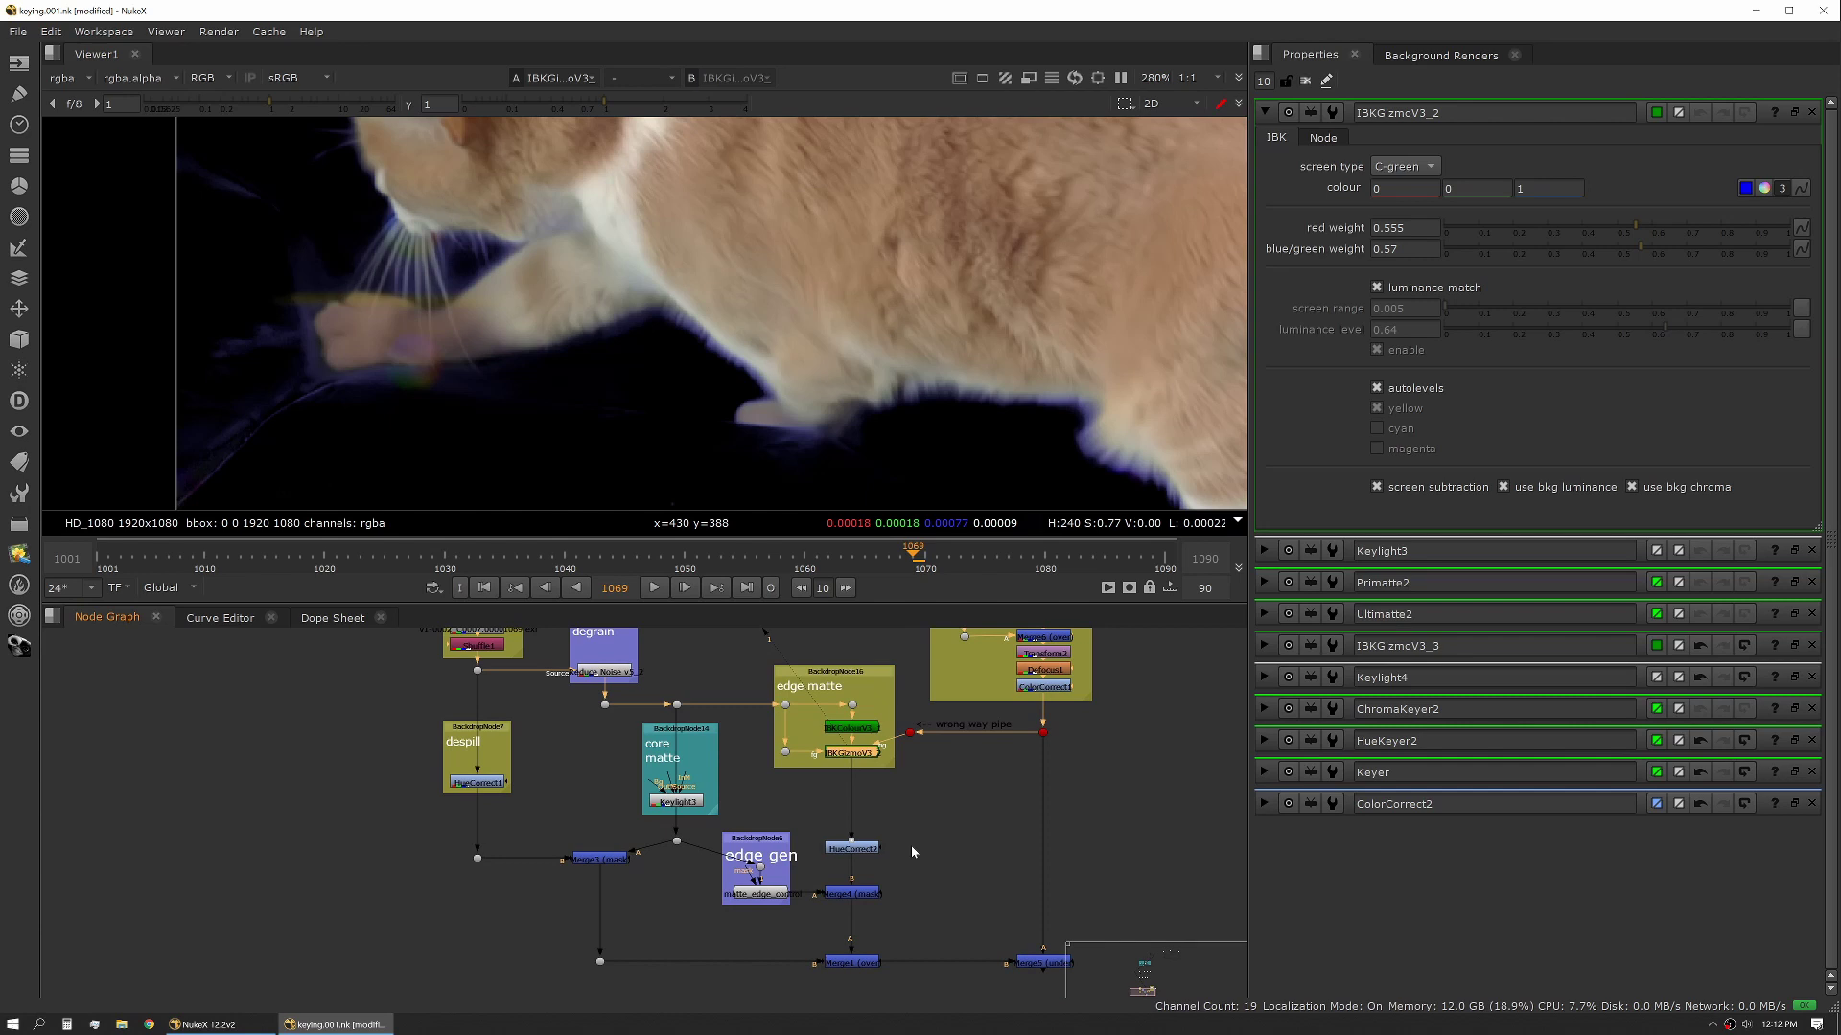
left_click(865, 850)
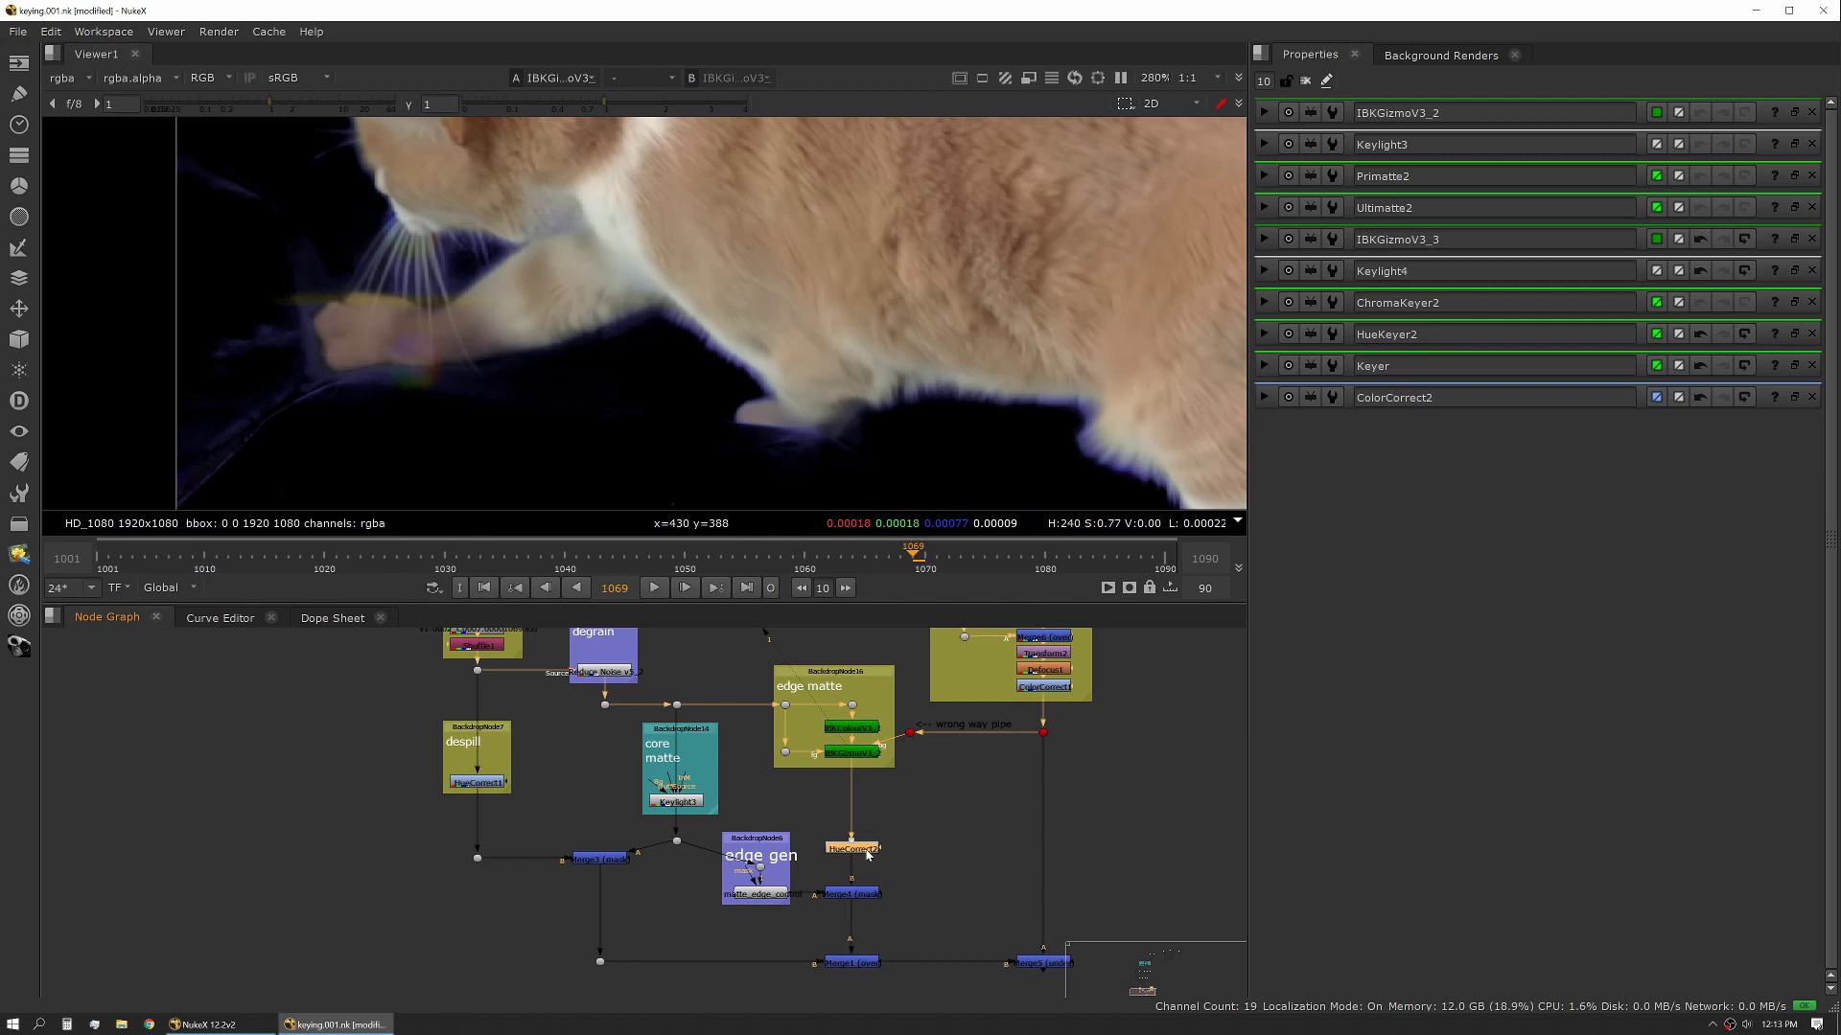
left_click_drag(866, 856, 865, 830)
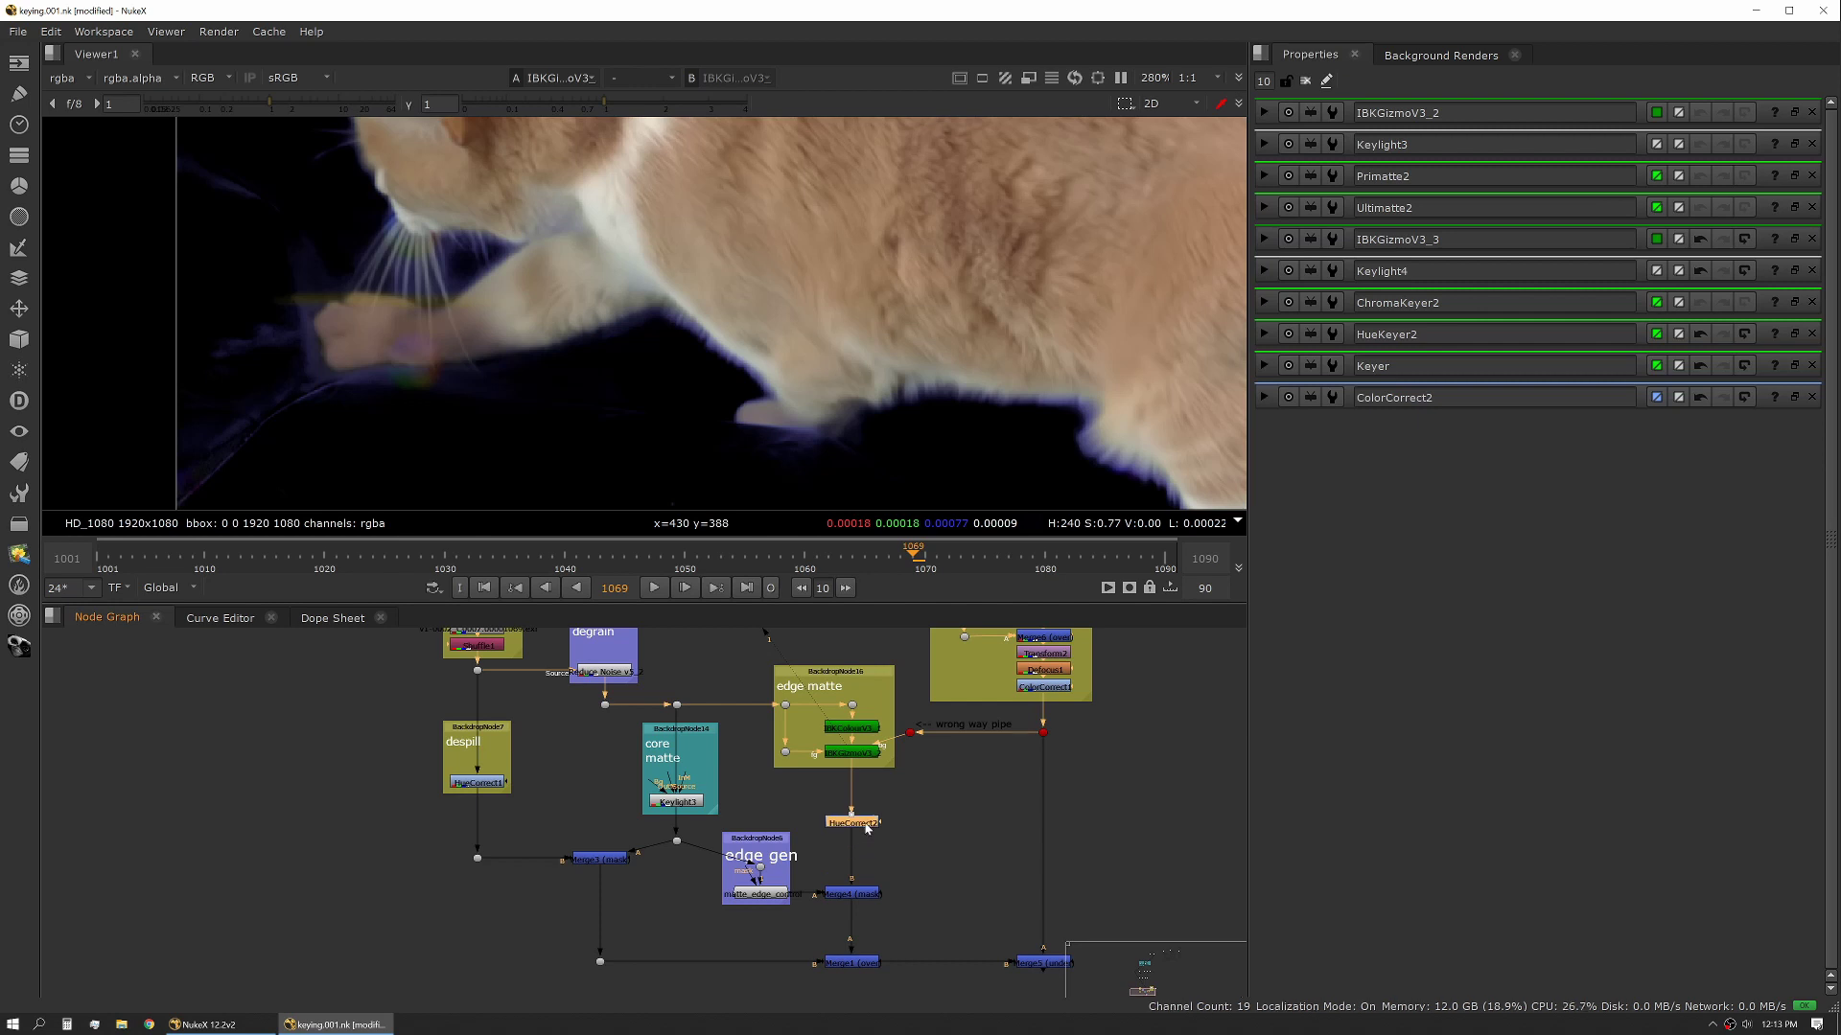
key("1")
left_click(865, 828)
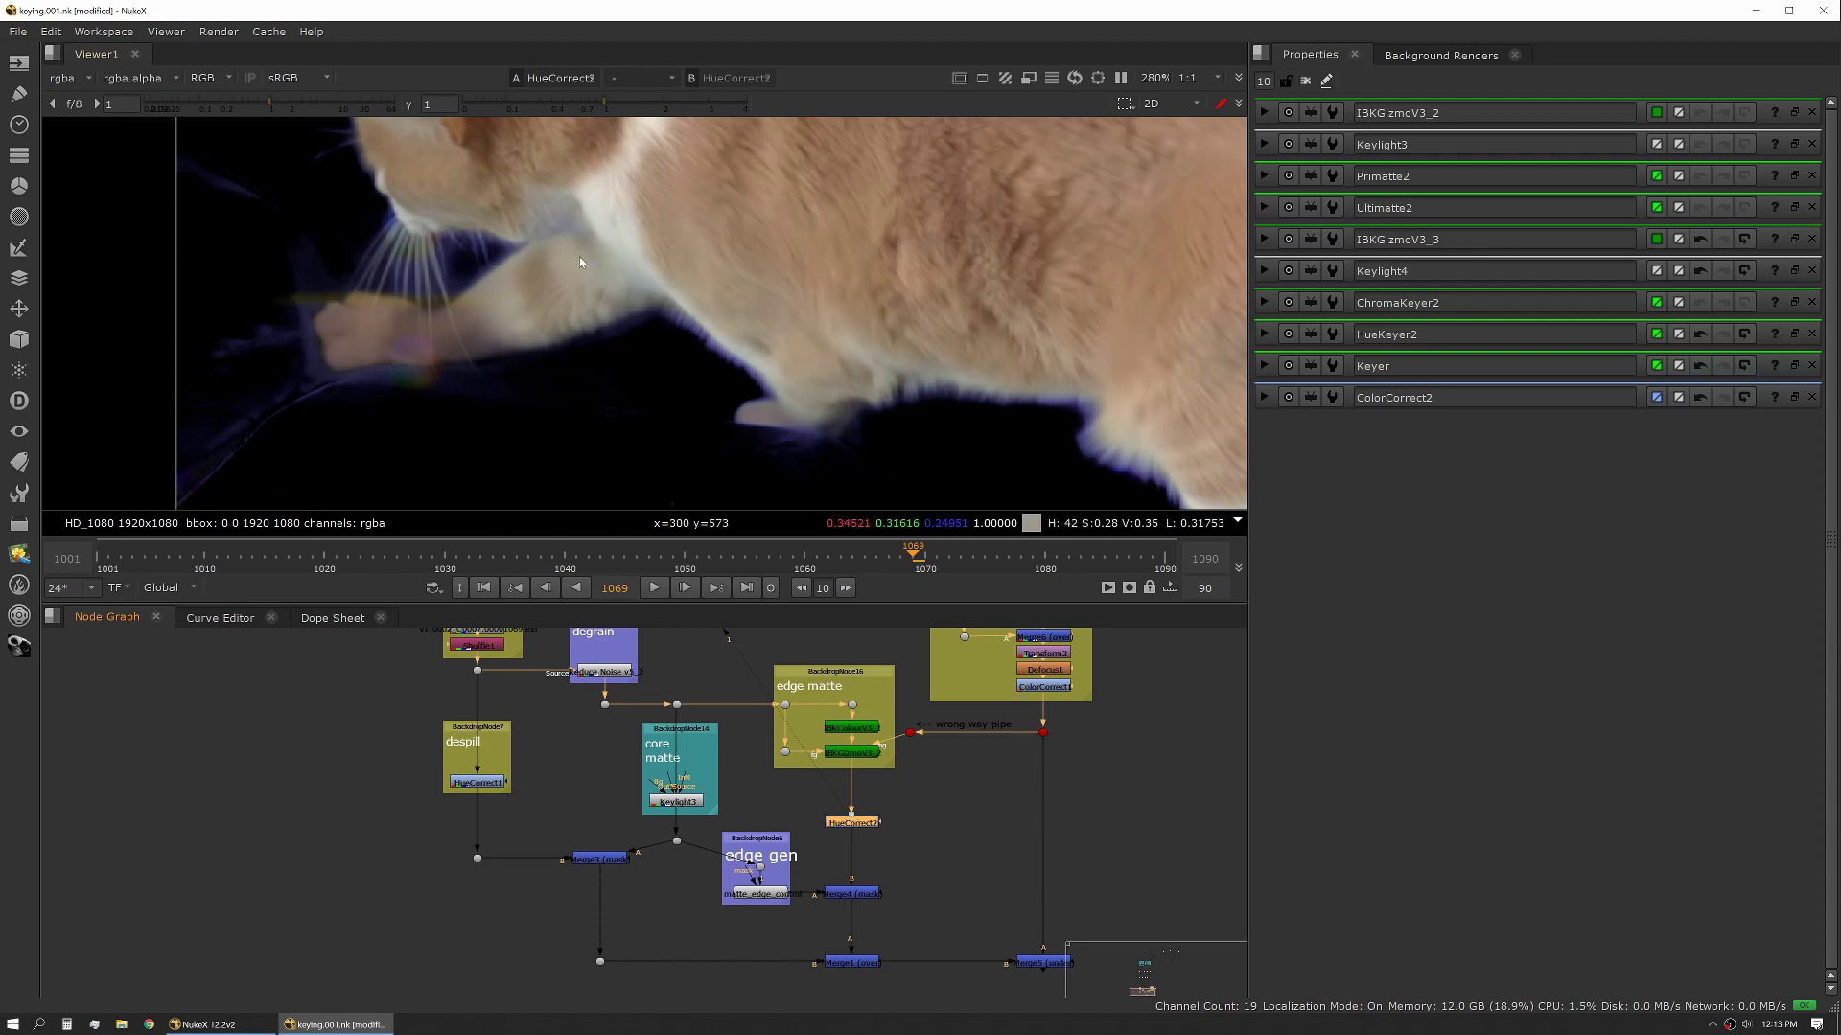
scroll(579, 256, "up", 5)
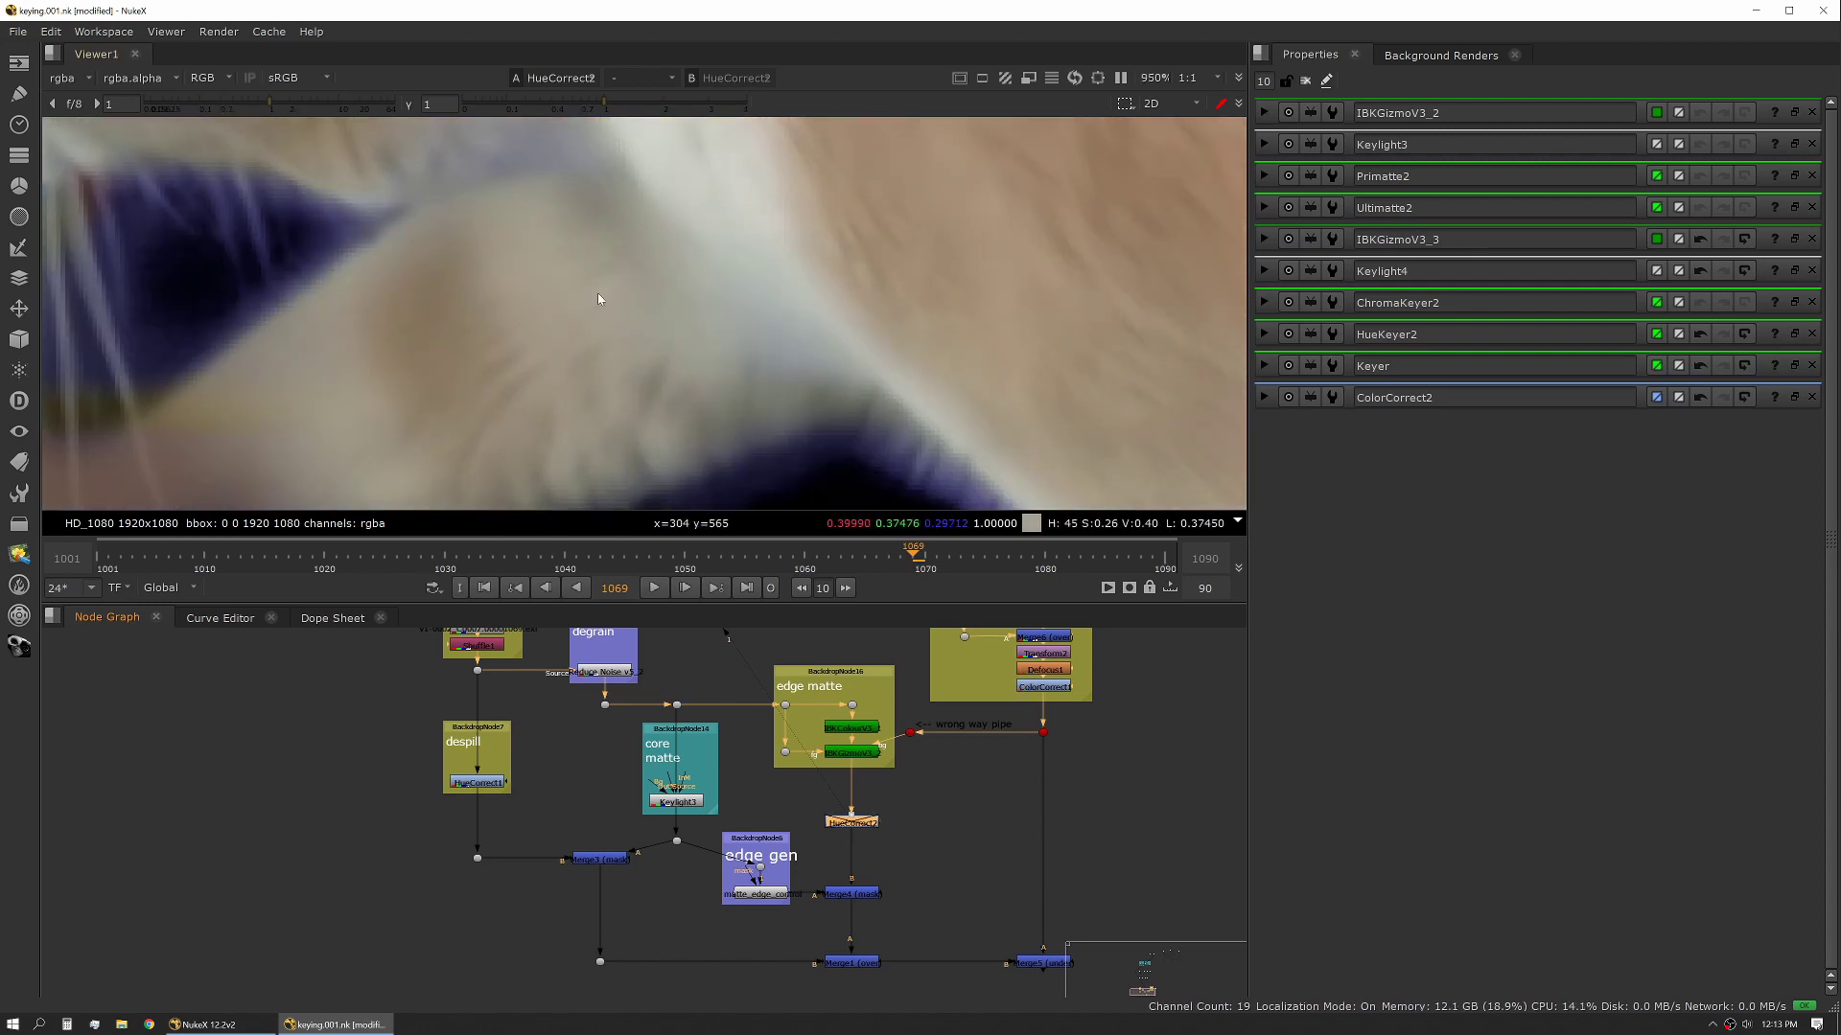
scroll(598, 297, "down", 3)
scroll(606, 313, "down", 2)
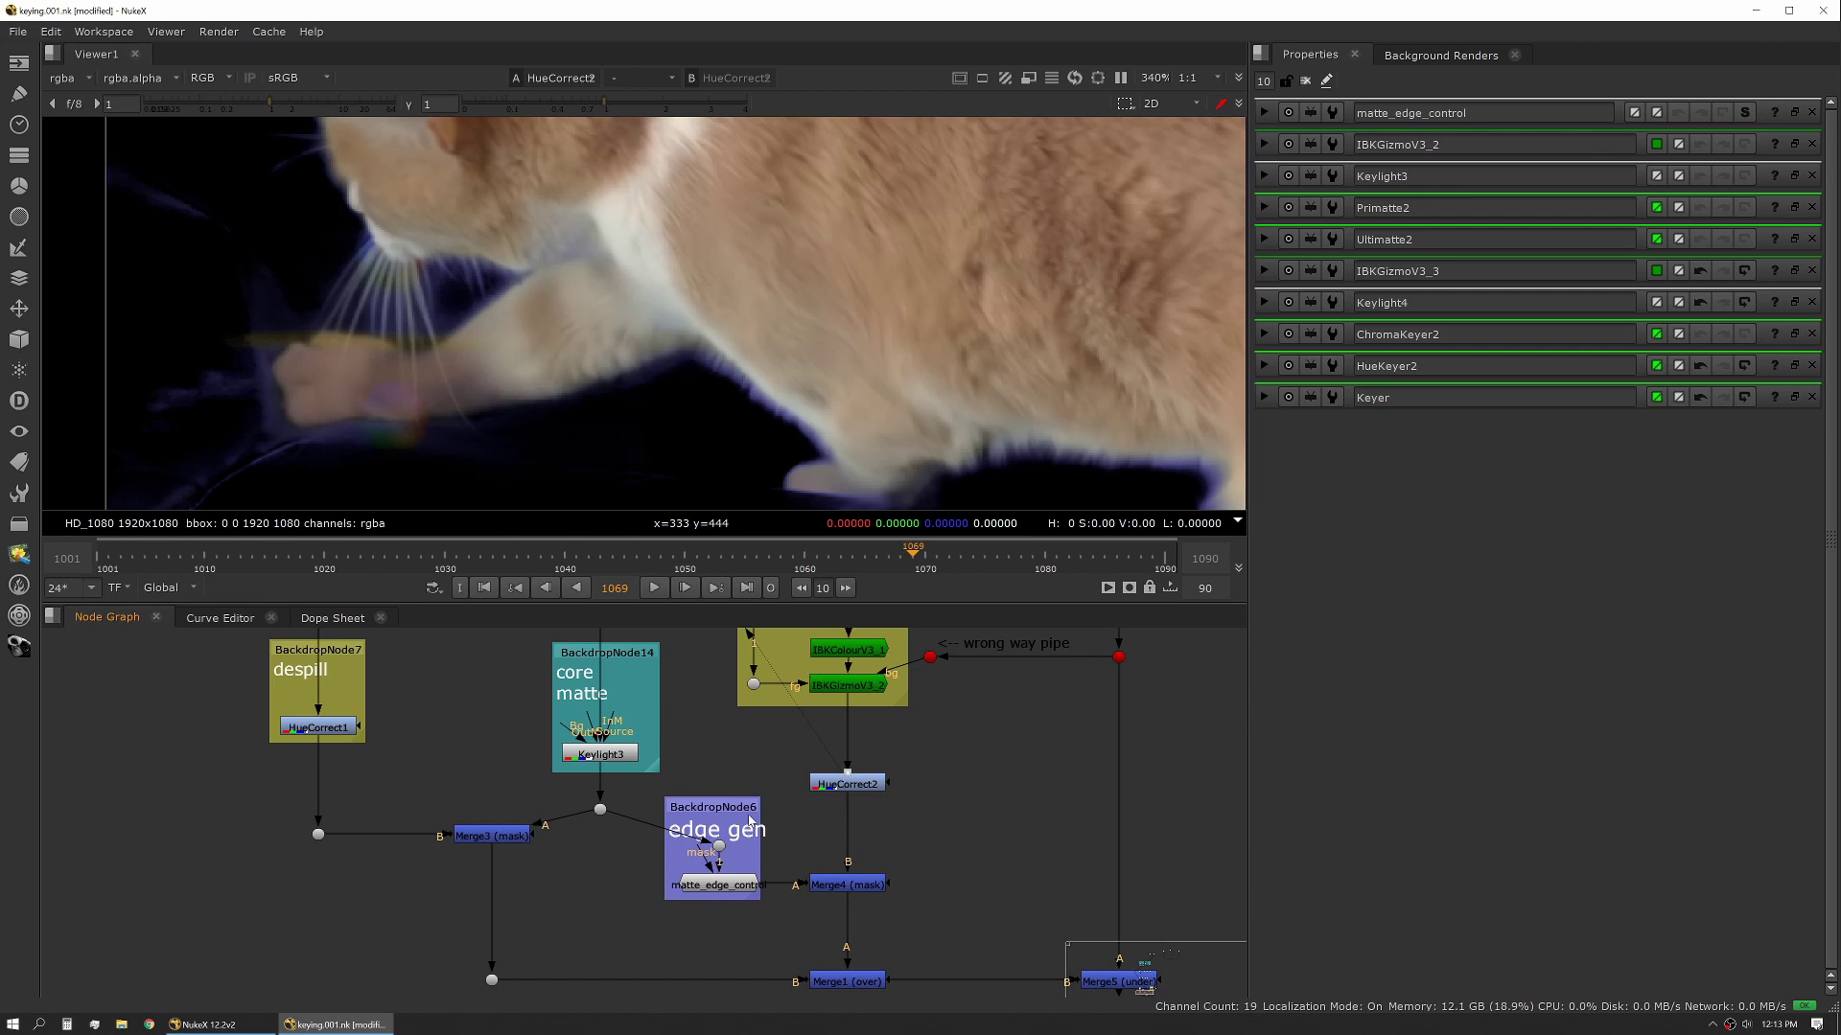
Open the settings of matte_edge_control in the edge gen section, inspect the group's internal nodes and close its graph.
double_click(722, 886)
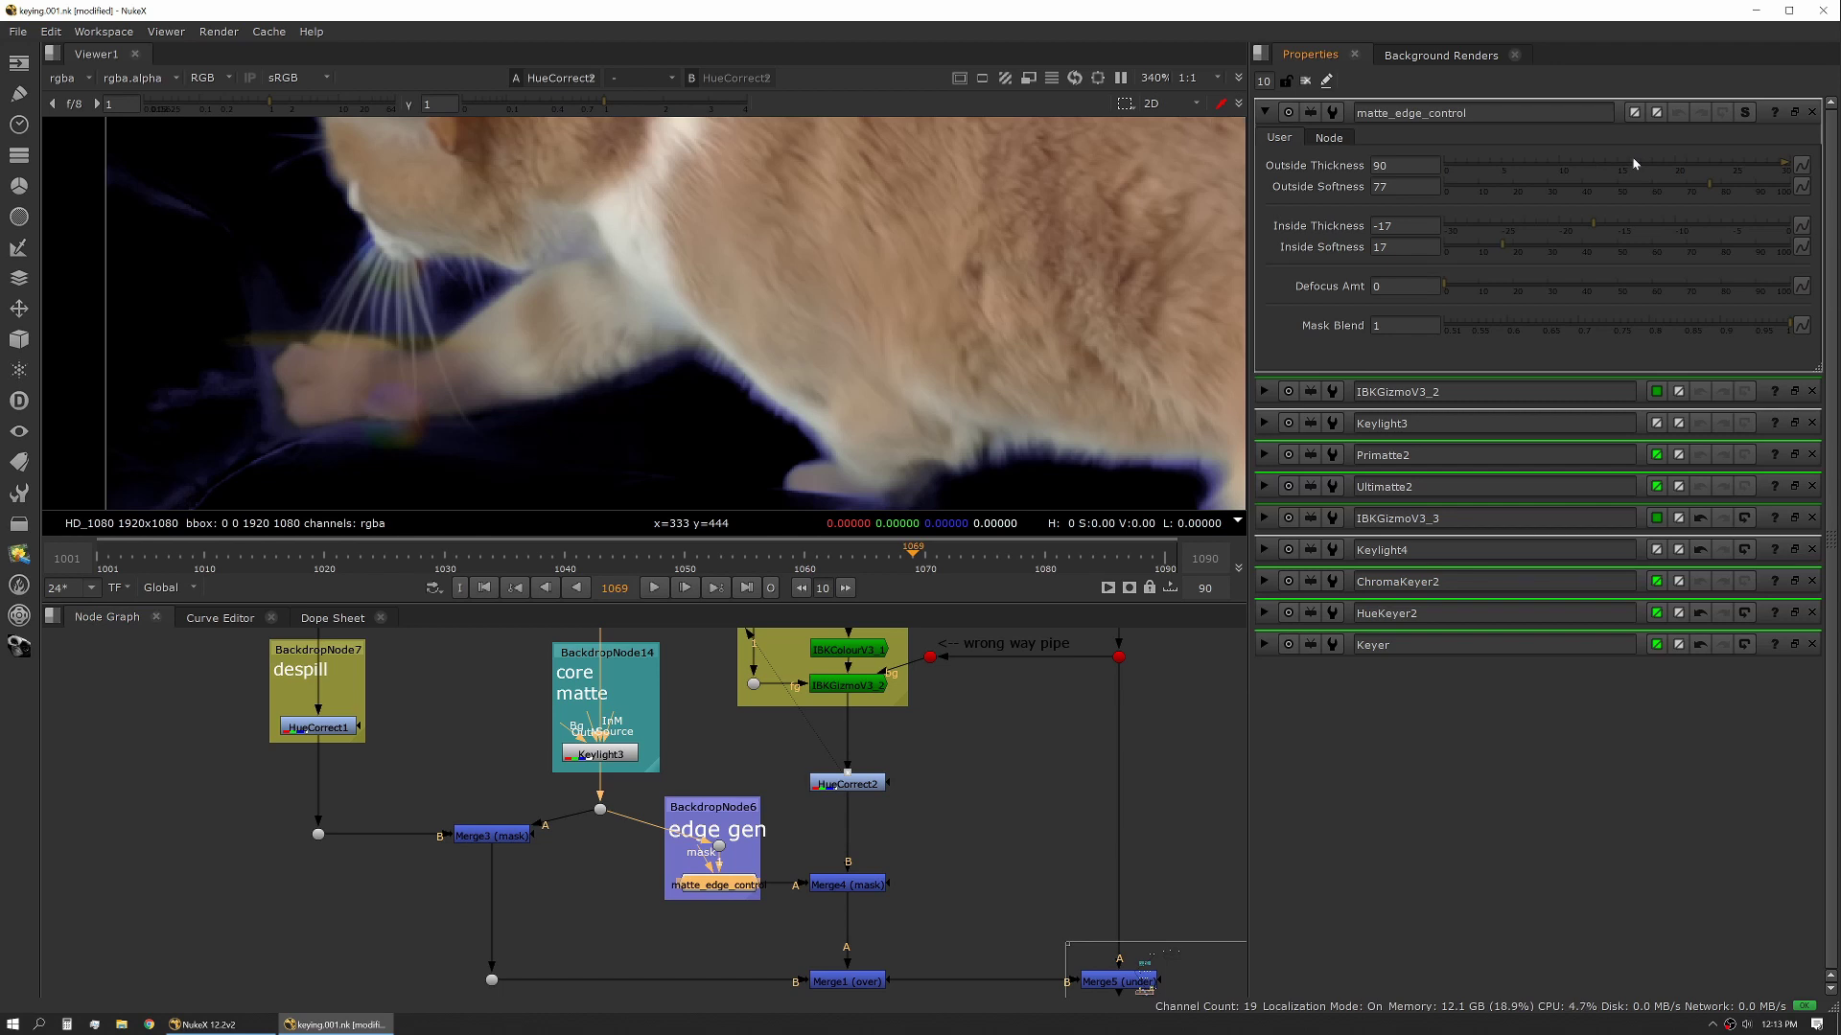
left_click(1744, 114)
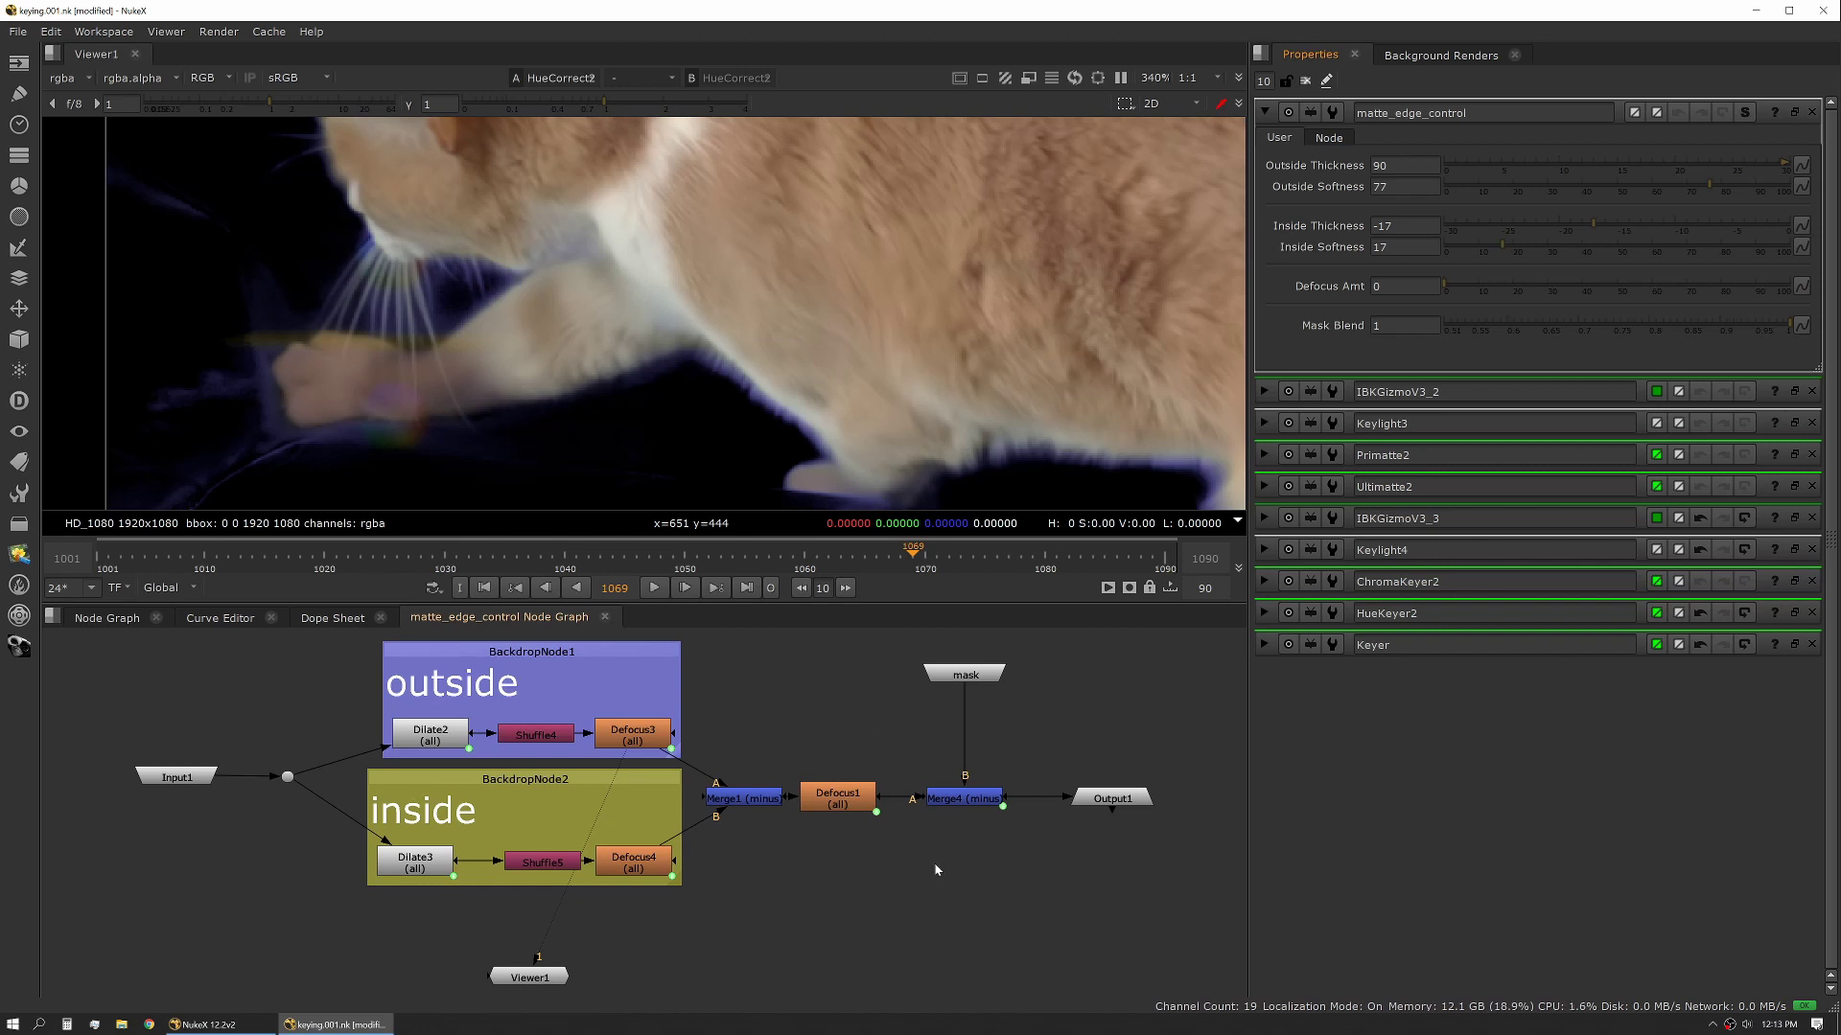
left_click(605, 617)
View the matte_edge_control output across the whole frame with its settings open.
key("1")
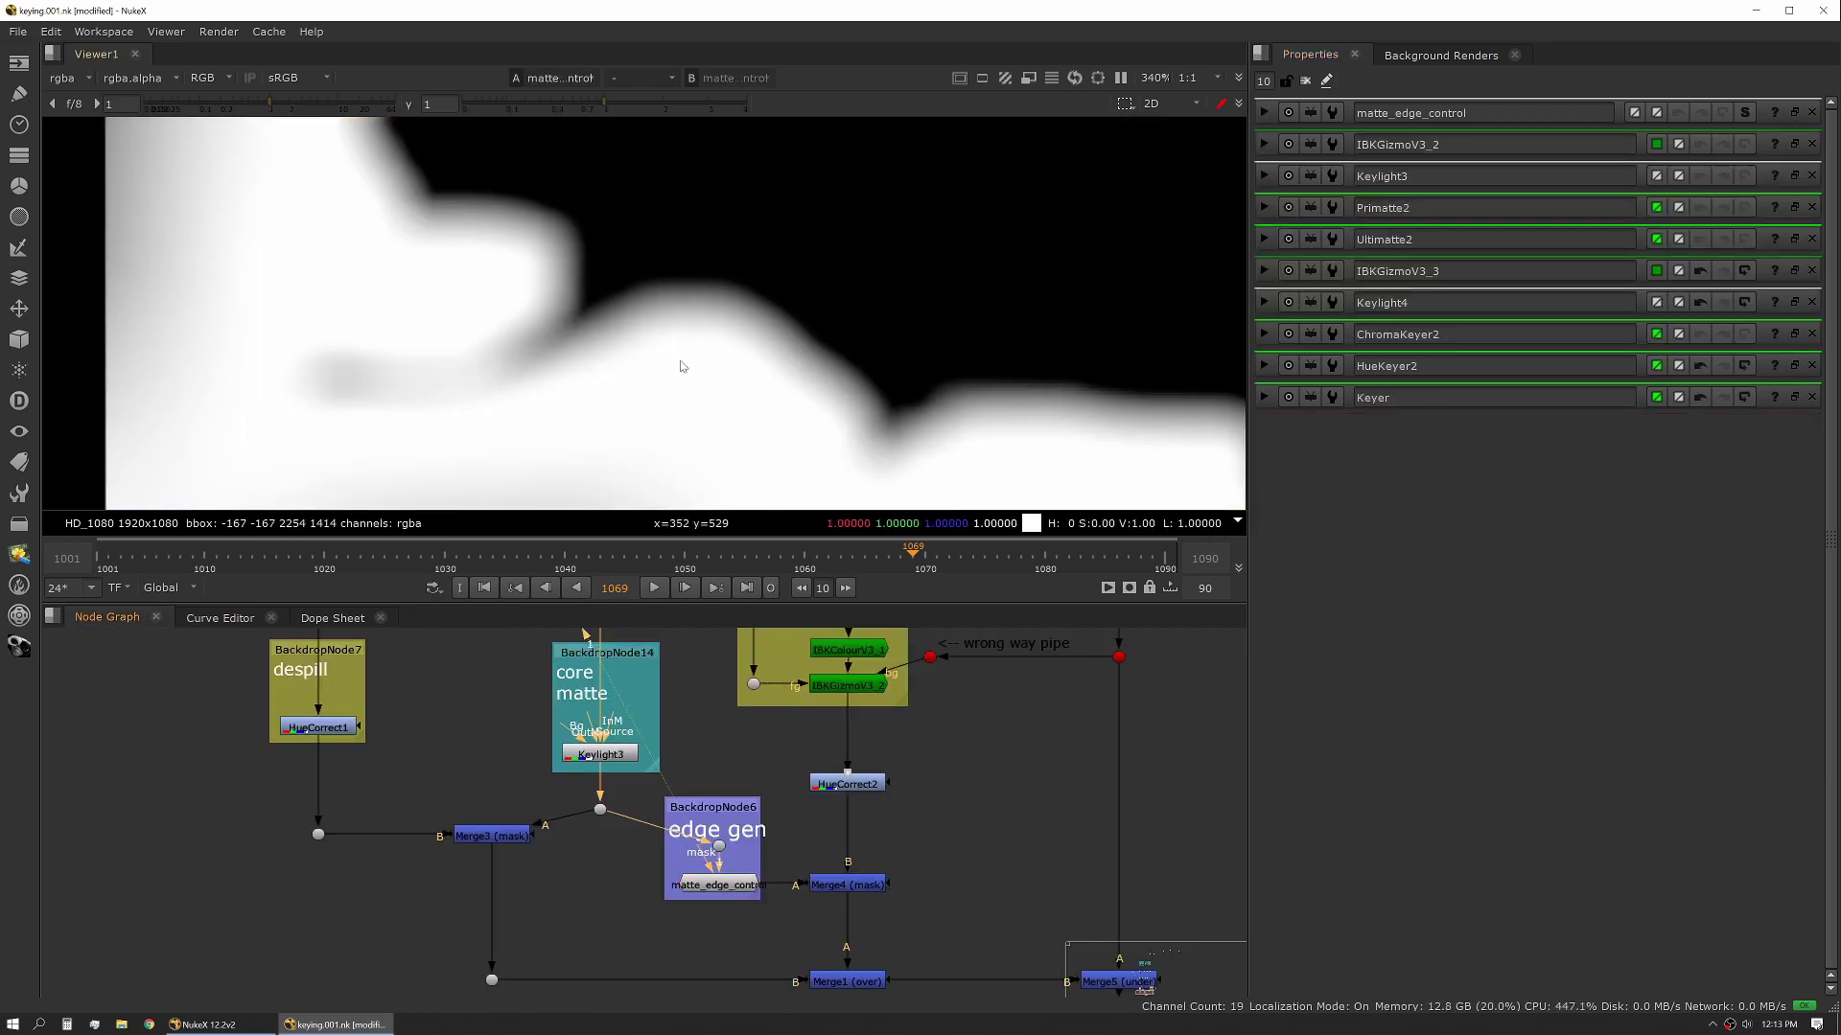
key("f")
double_click(728, 884)
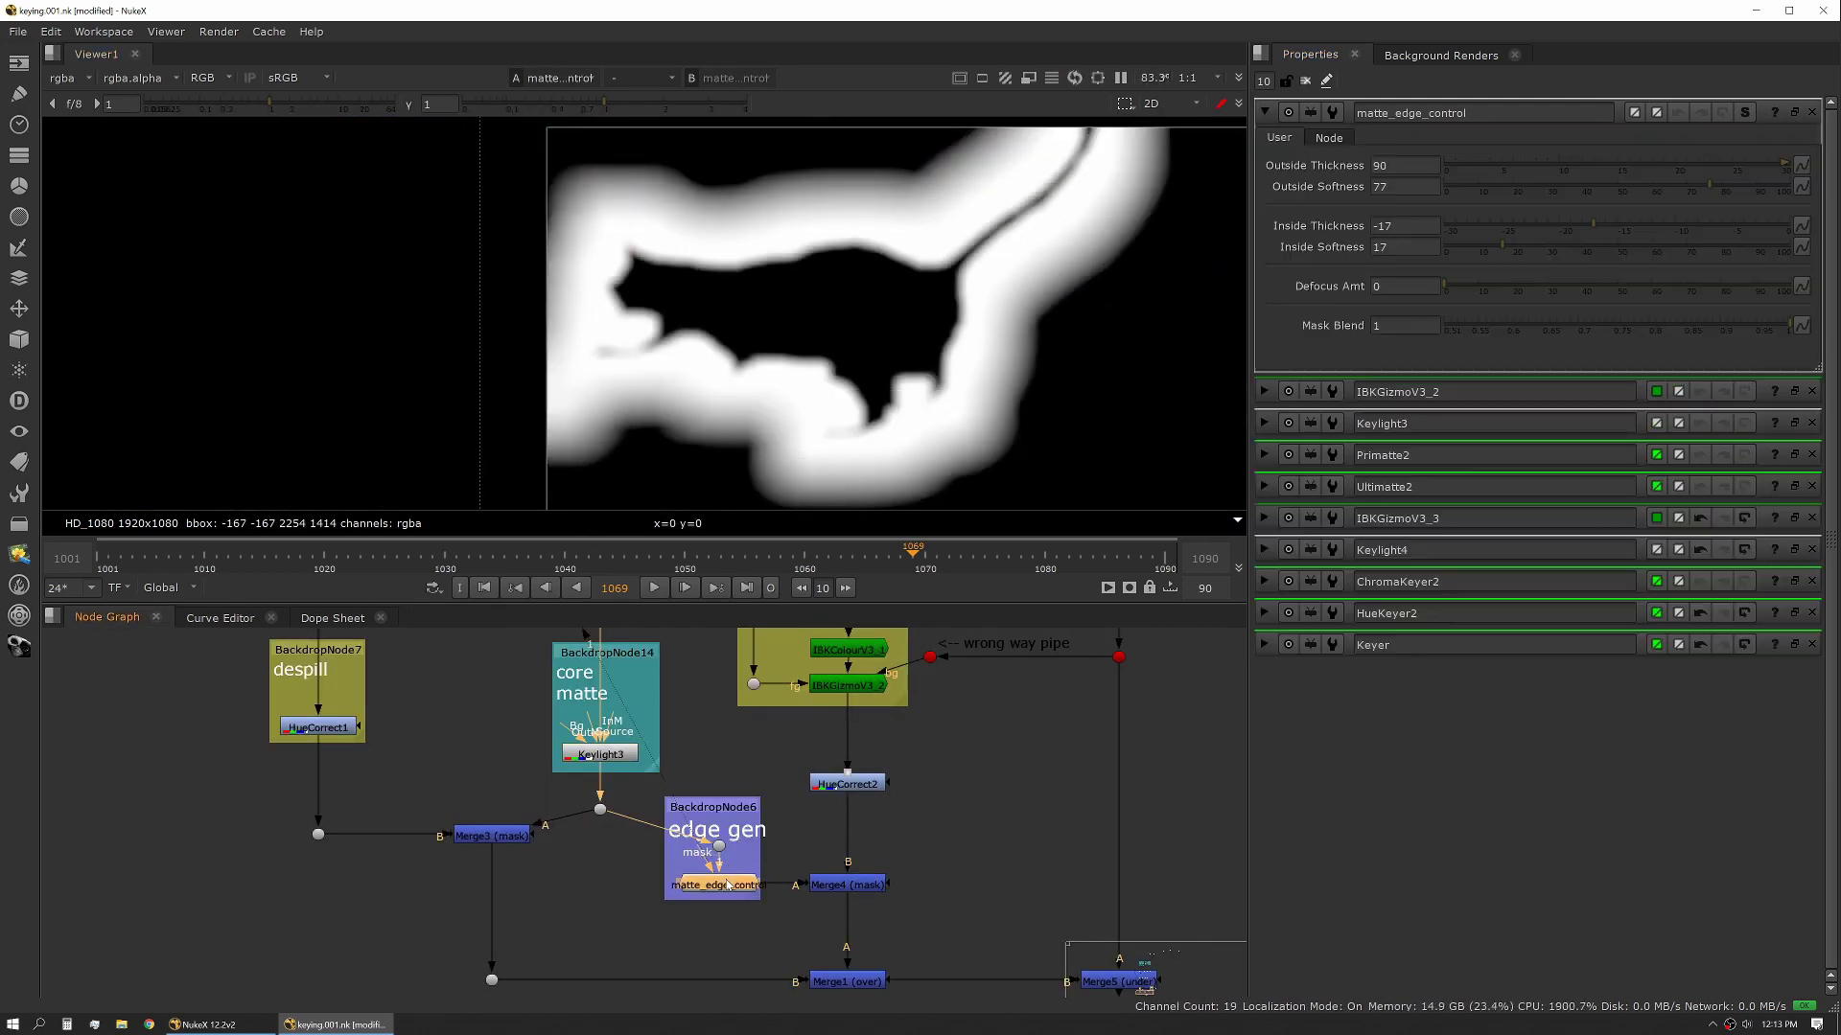
Set matte_edge_control's outside thickness, outside softness, inside thickness and inside softness all to 0.
left_click_drag(1696, 165, 1356, 177)
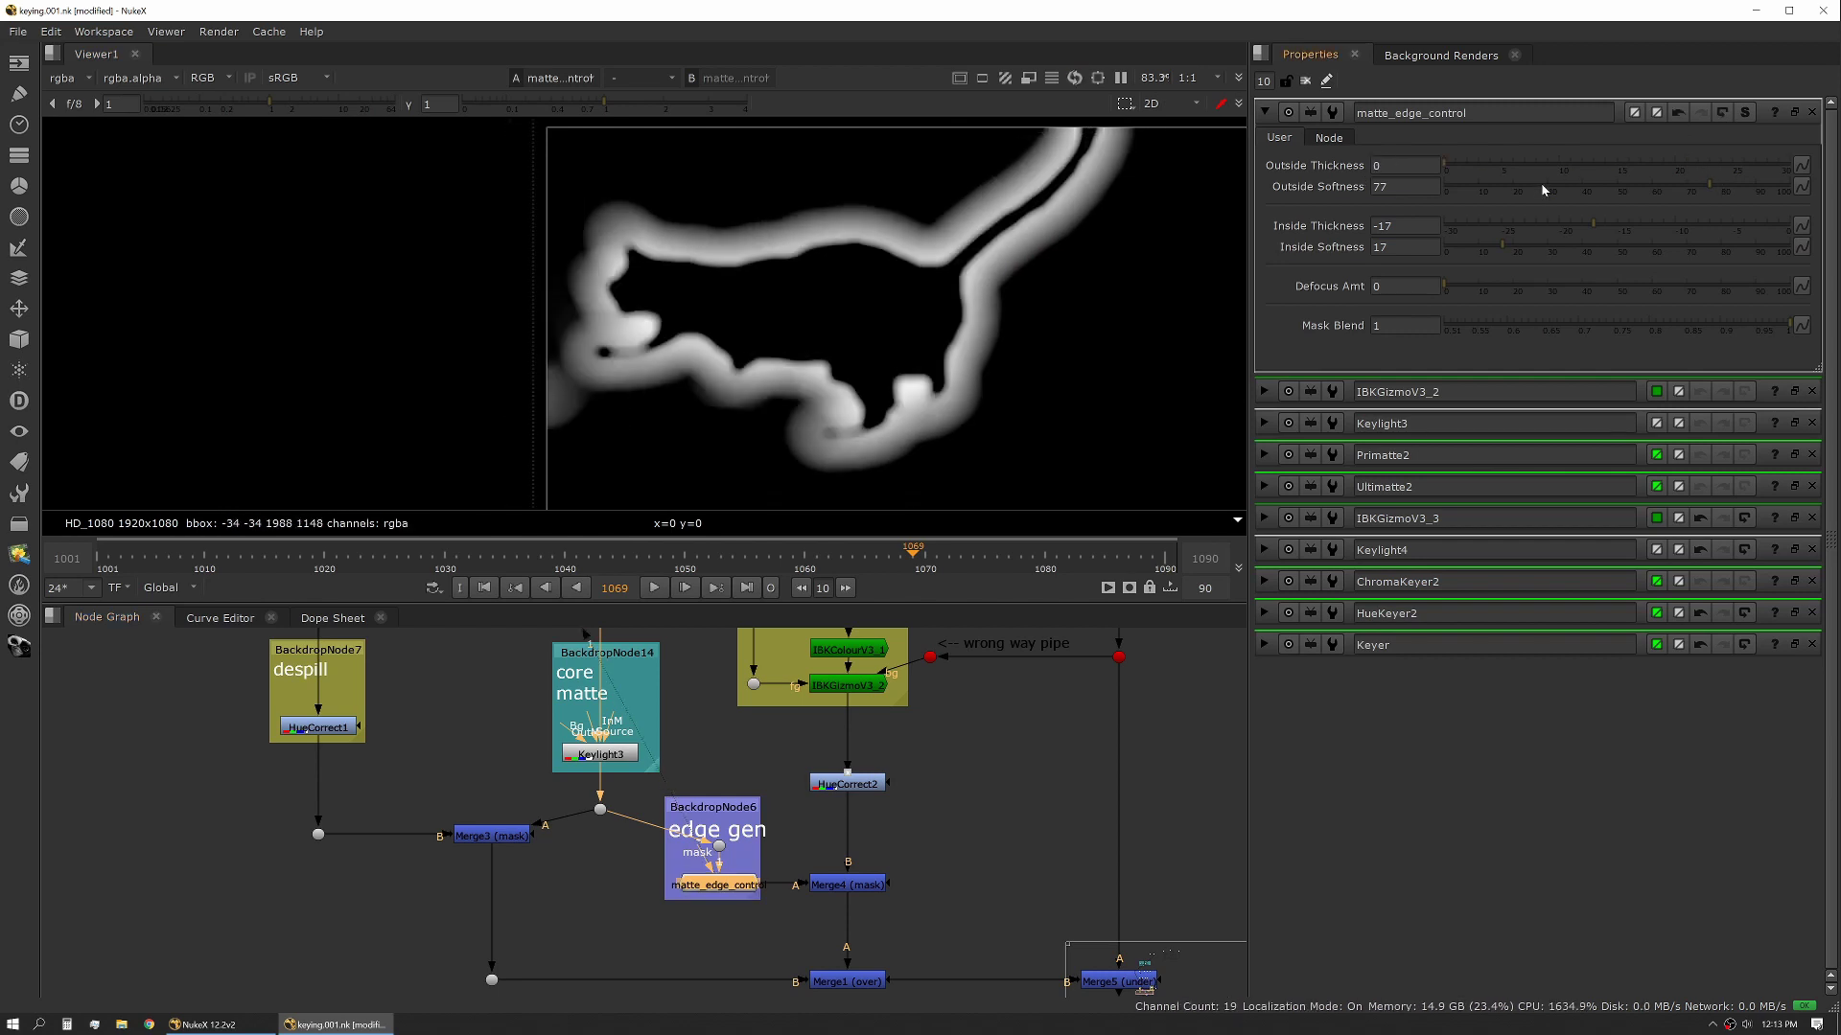
left_click_drag(1540, 188, 1409, 188)
left_click_drag(1649, 232, 1831, 216)
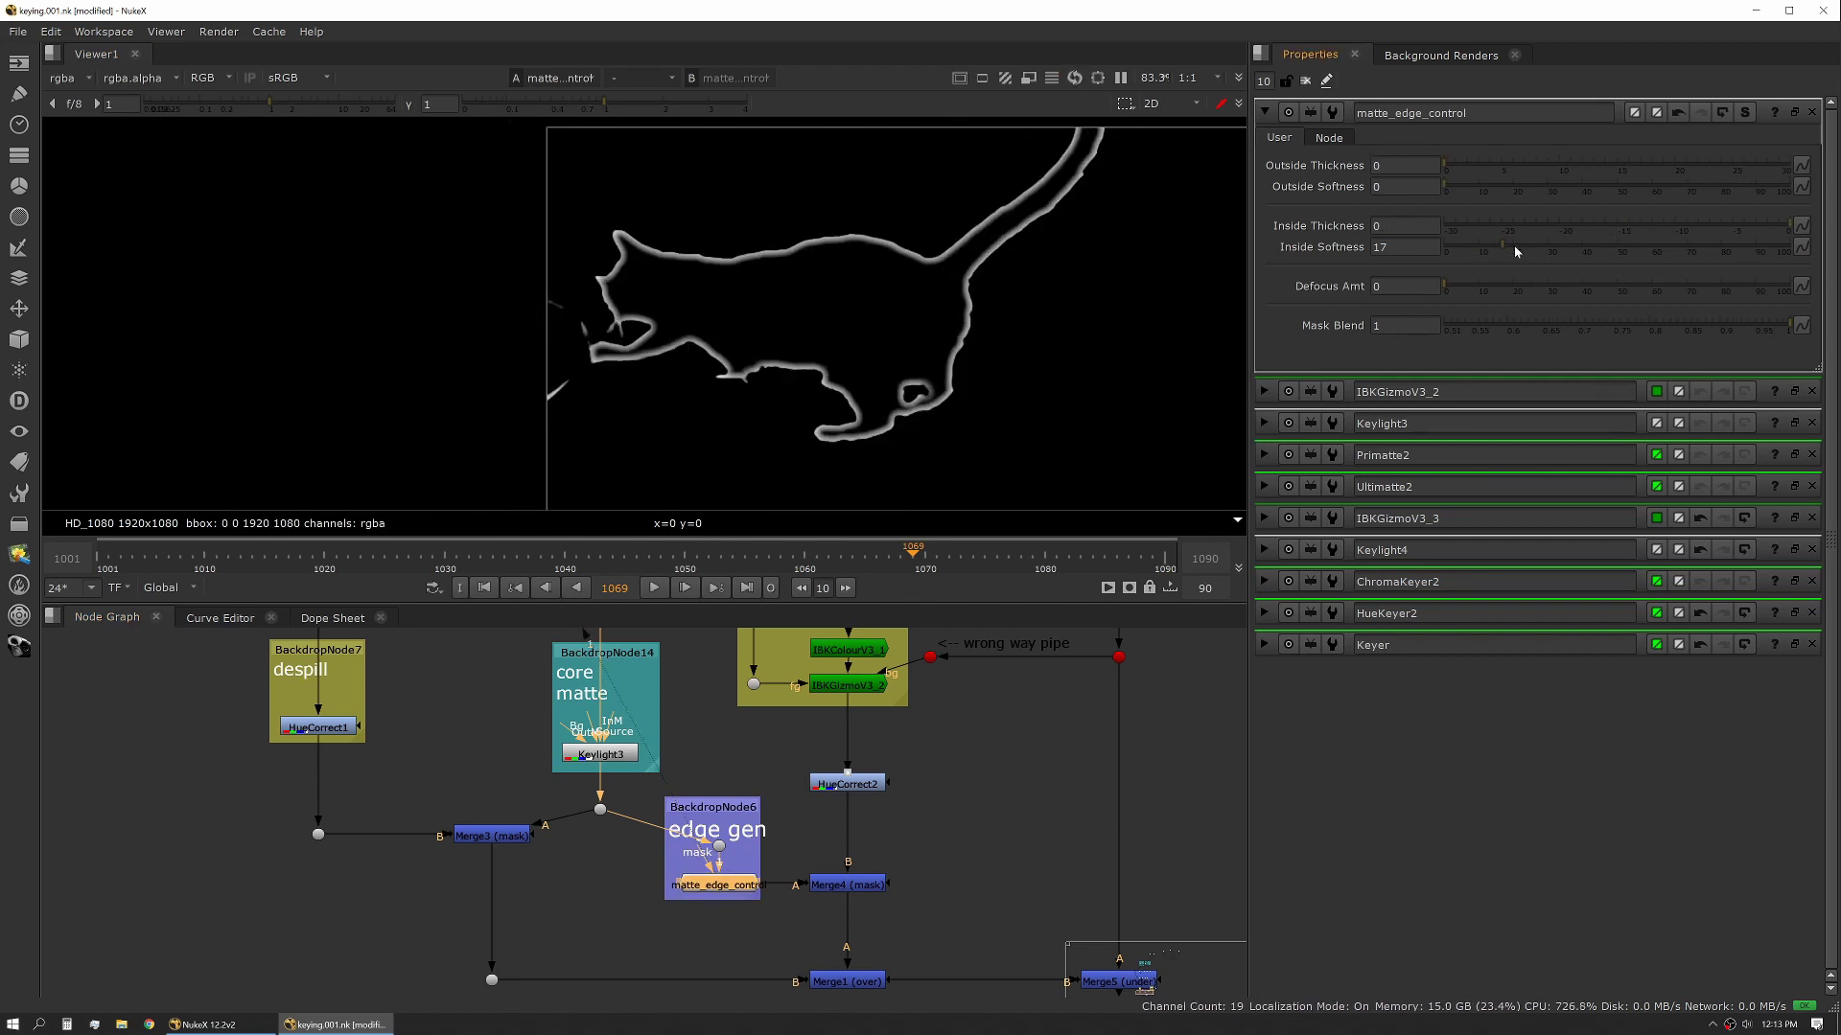
left_click_drag(1506, 249, 1428, 247)
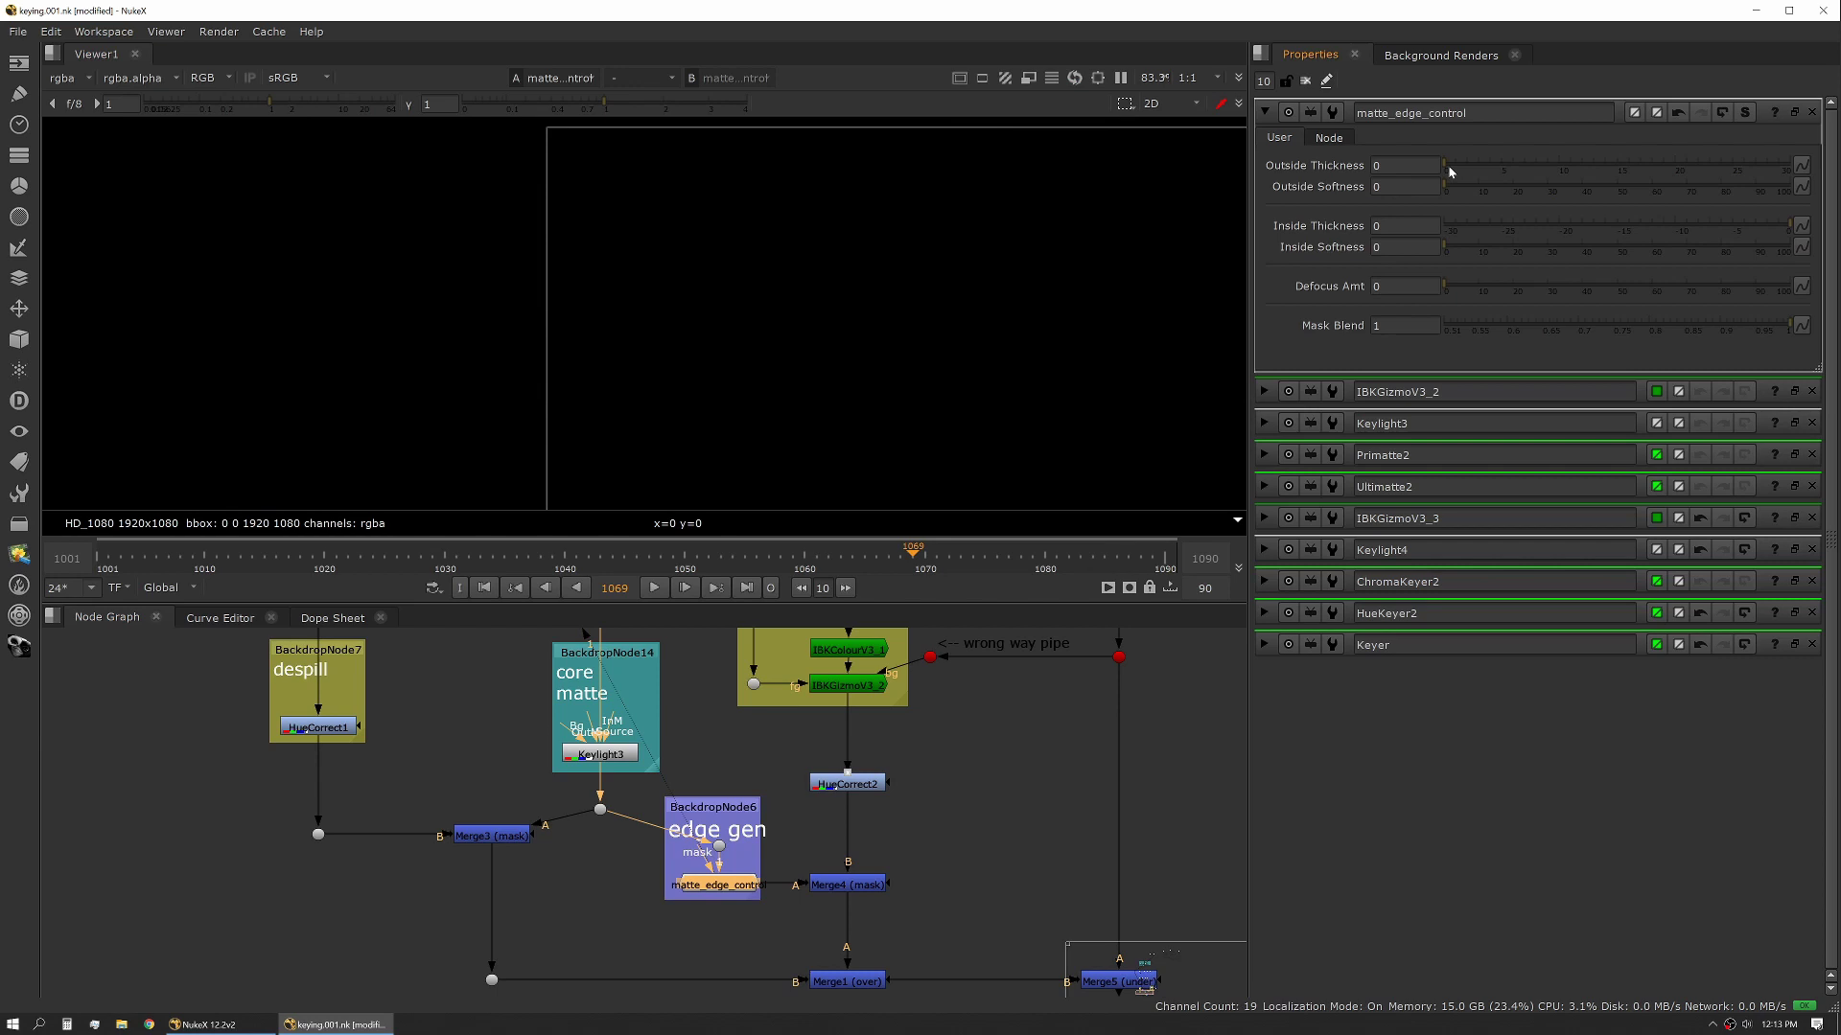
Set matte_edge_control's outside thickness to 9.7, inside thickness to -9.7 and inside softness to 13.
left_click_drag(1447, 164, 1554, 159)
left_click_drag(1786, 227, 1659, 238)
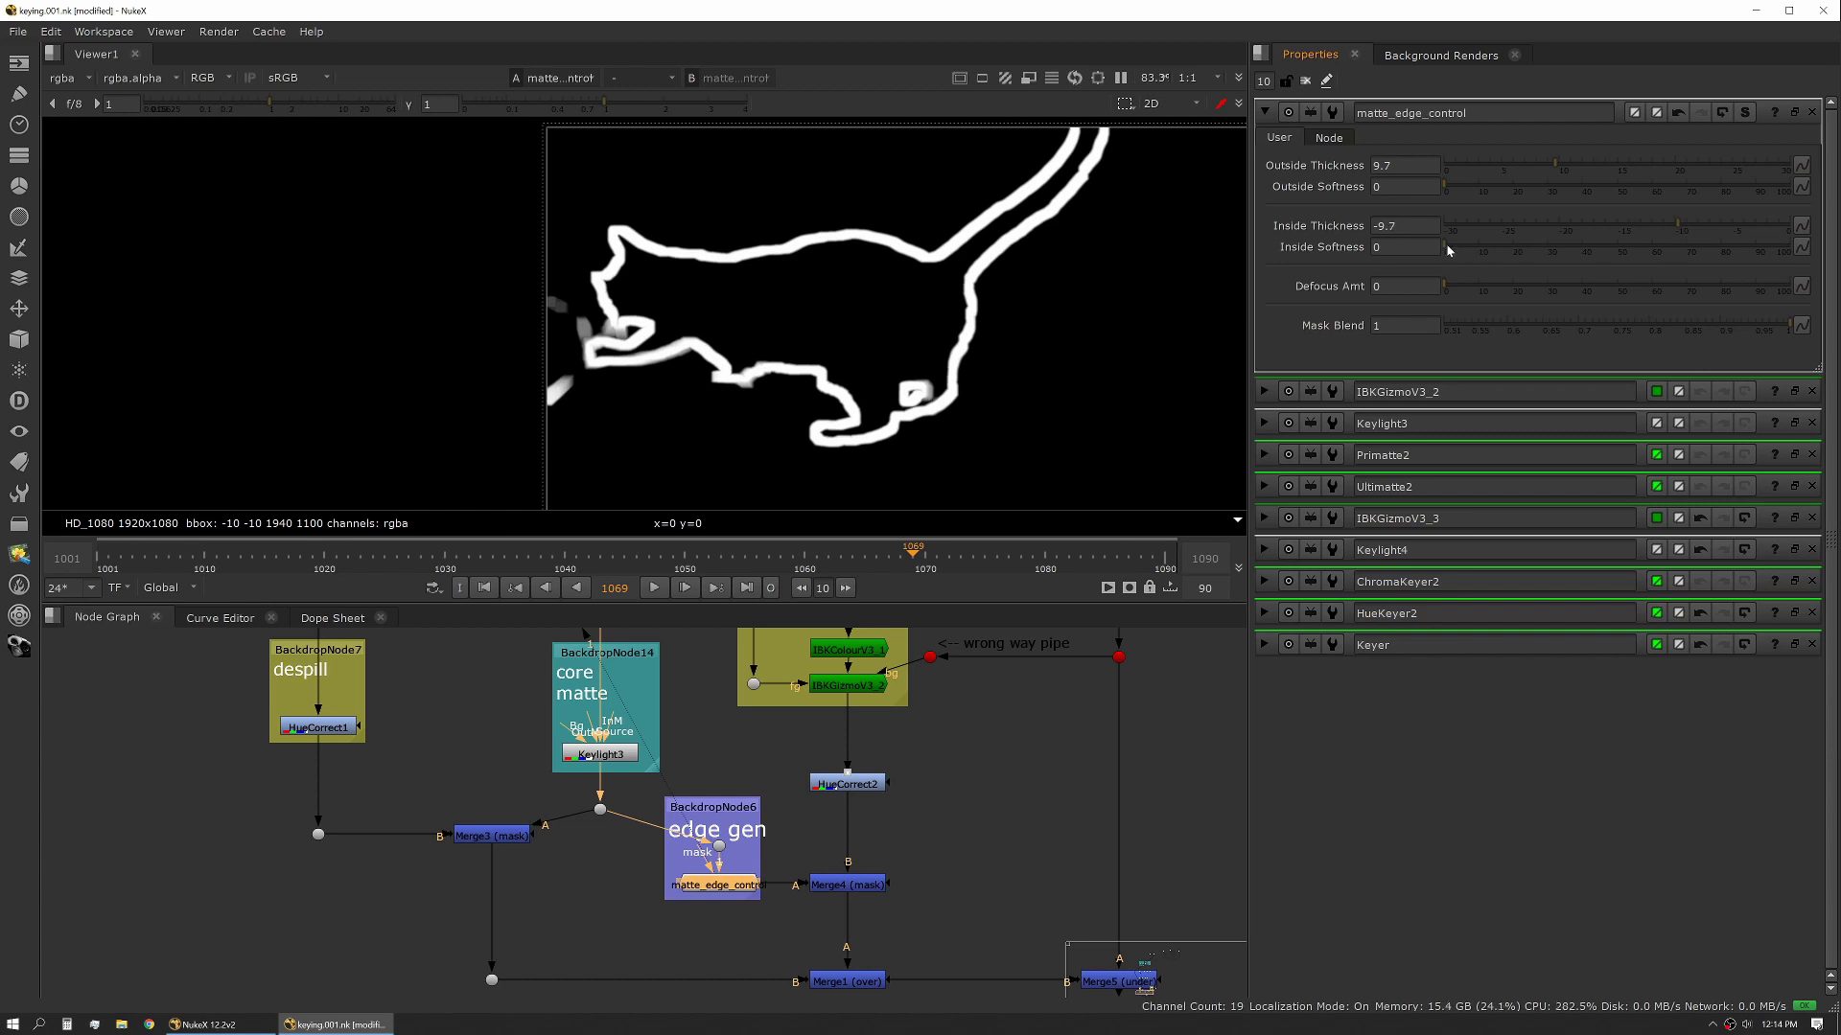
left_click_drag(1447, 251, 1489, 247)
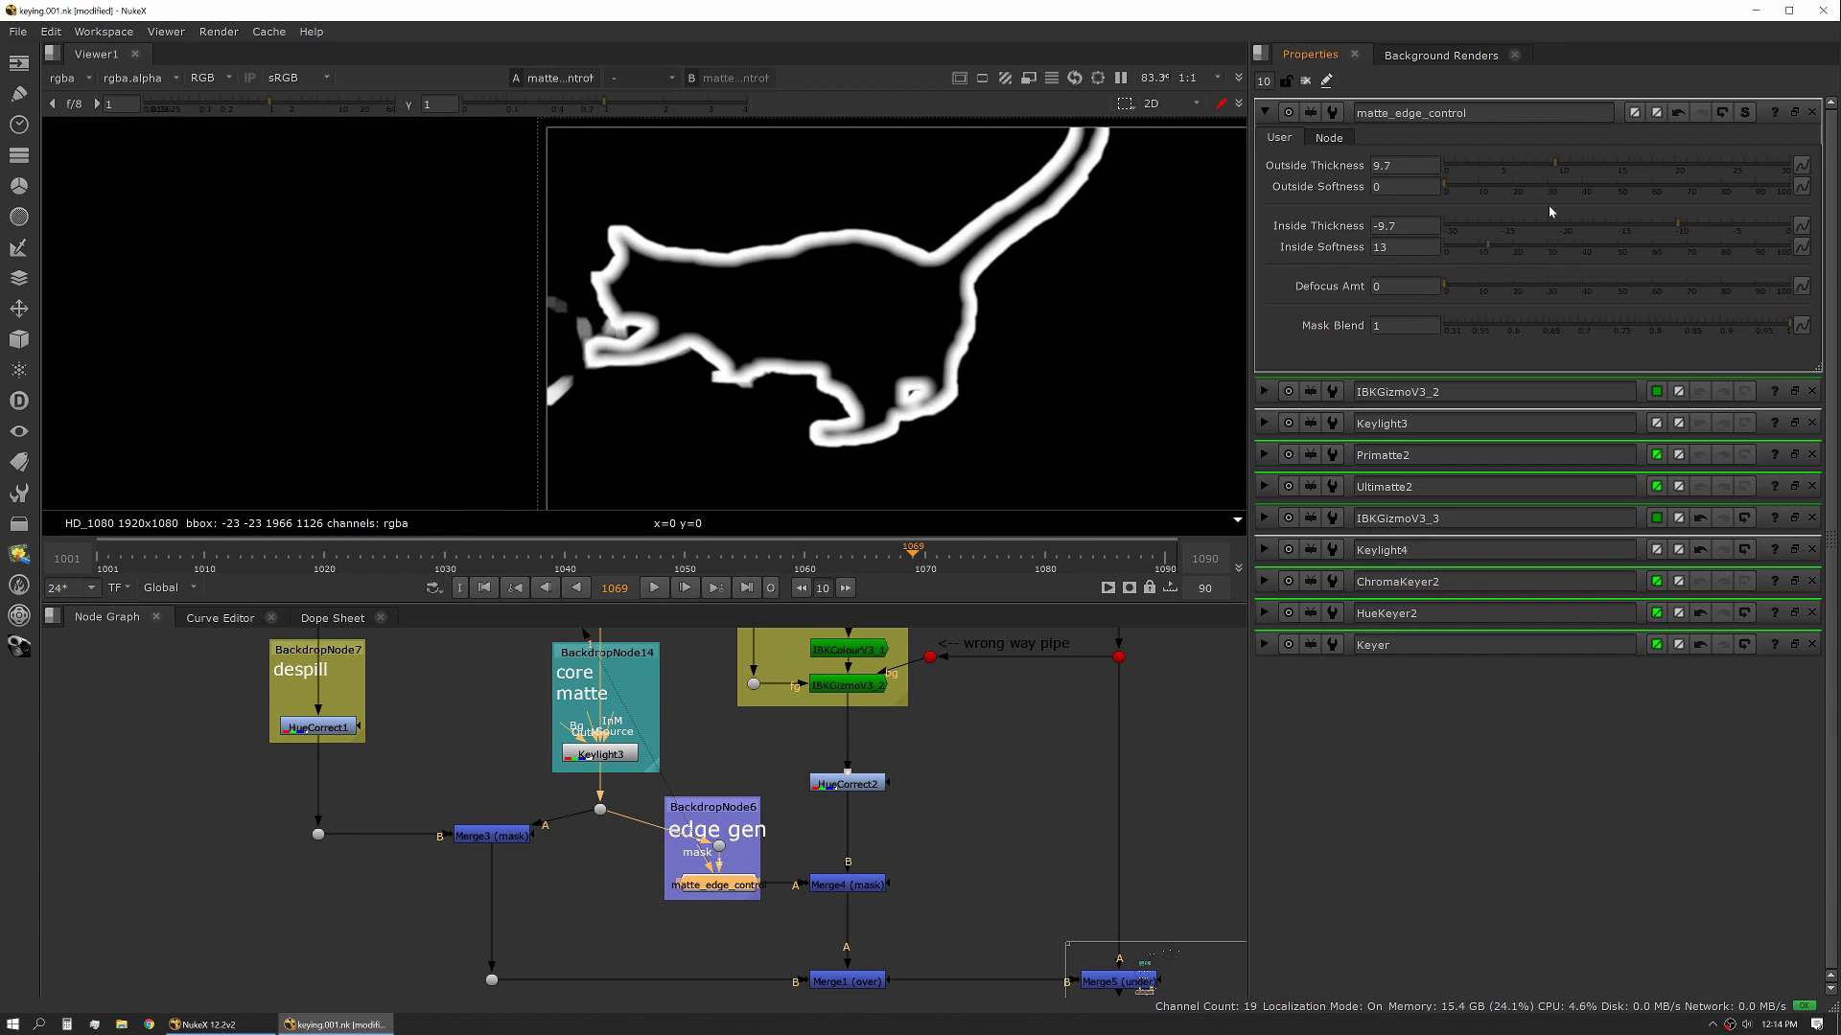
Widen the edge matte with outside thickness 18.7 and inside thickness -11.6, and set its defocus amount to 9.
left_click_drag(1554, 161, 1658, 151)
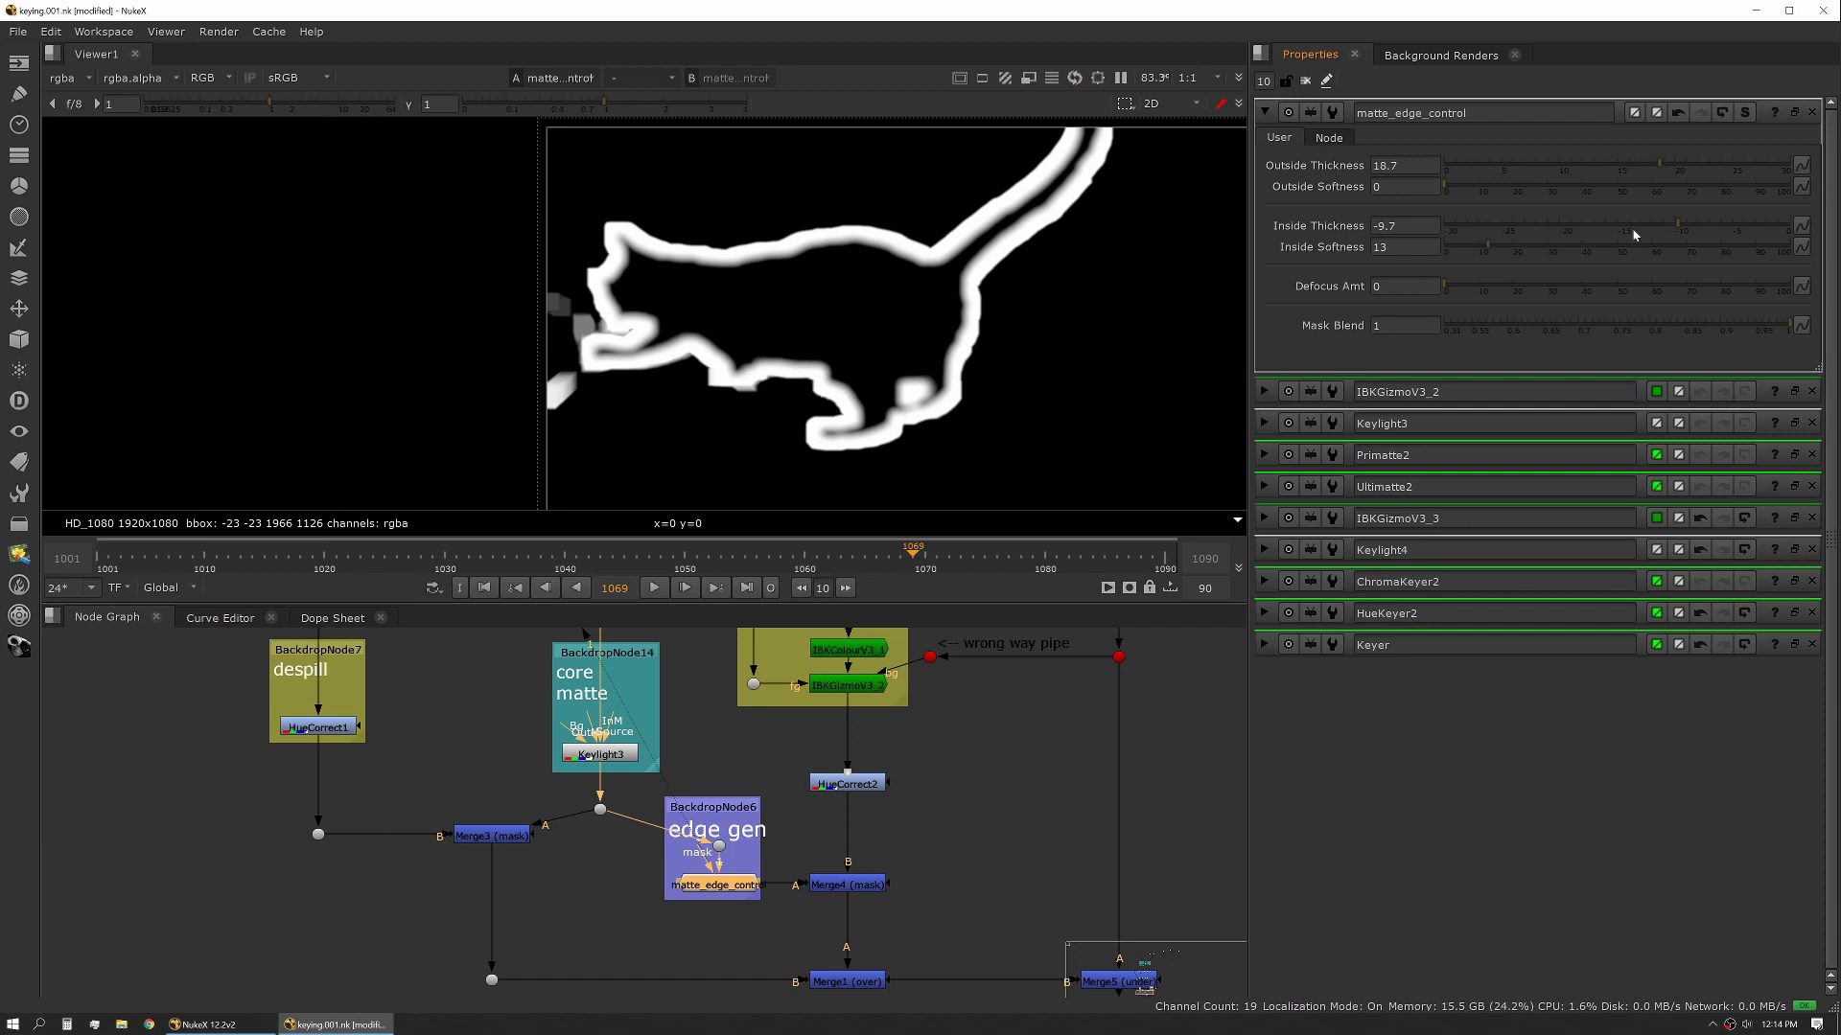
left_click_drag(1677, 224, 1656, 228)
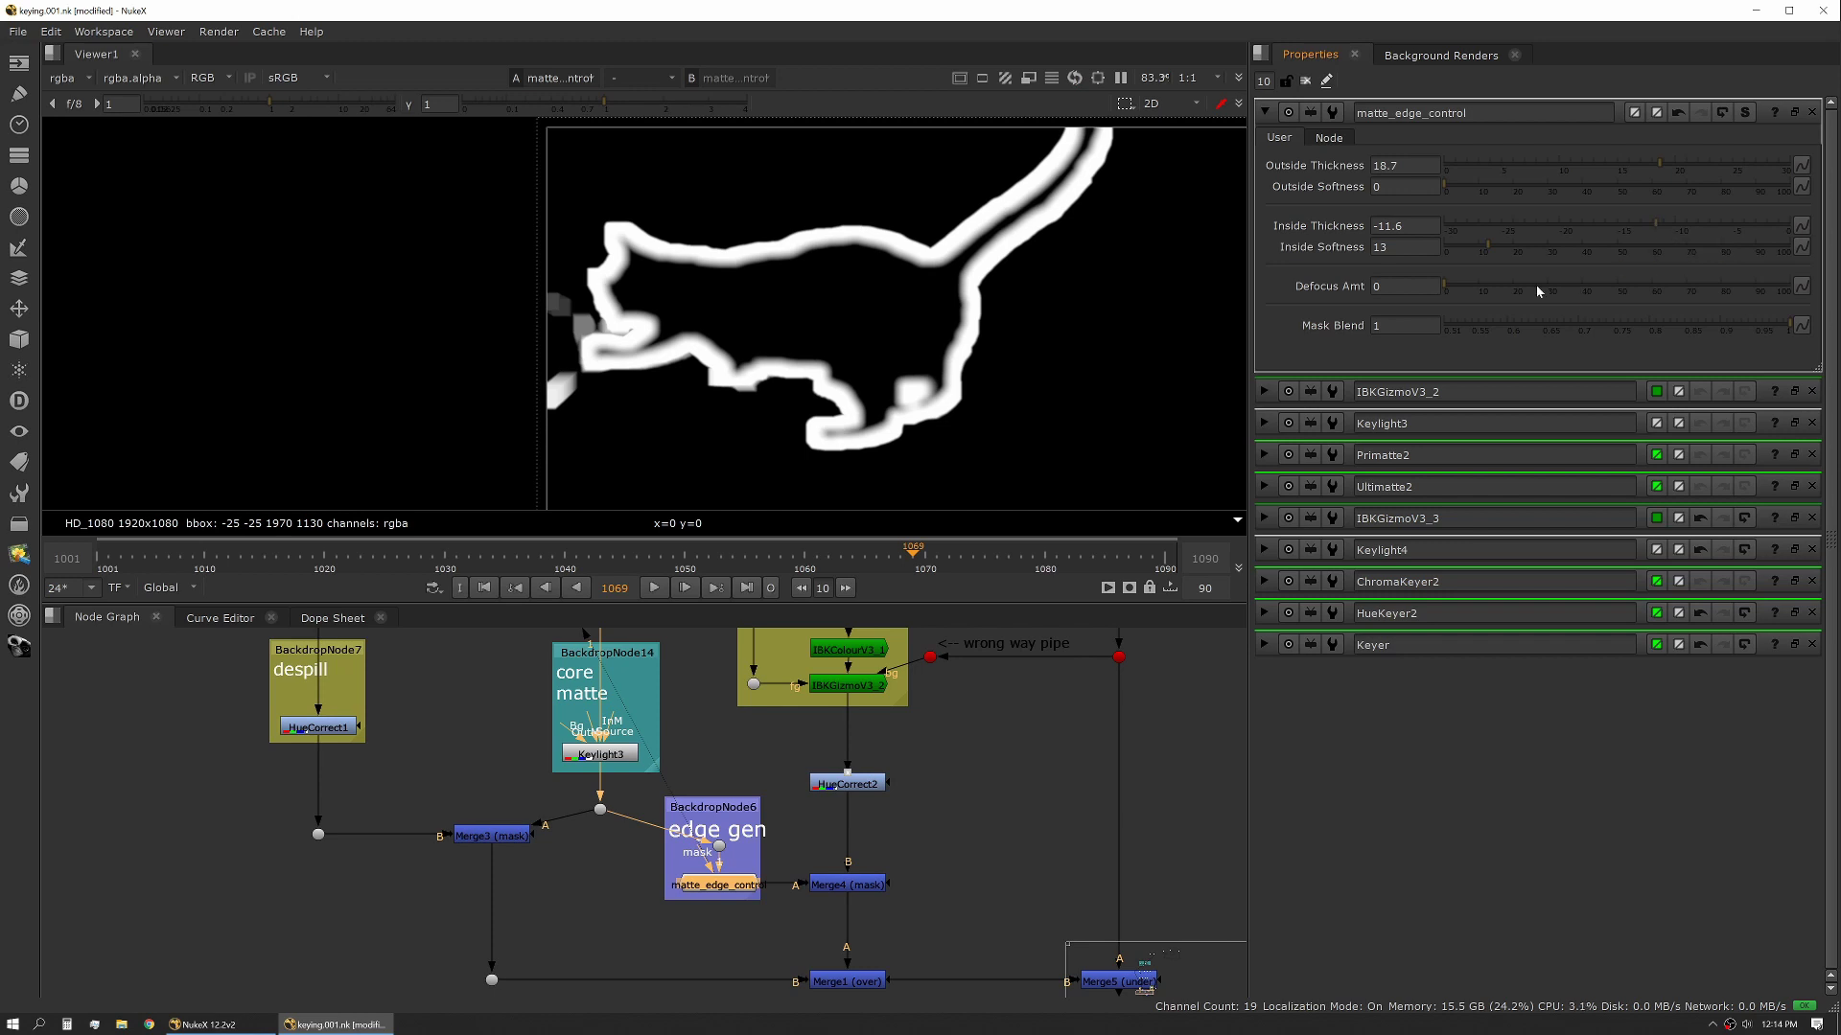
left_click_drag(1456, 286, 1475, 285)
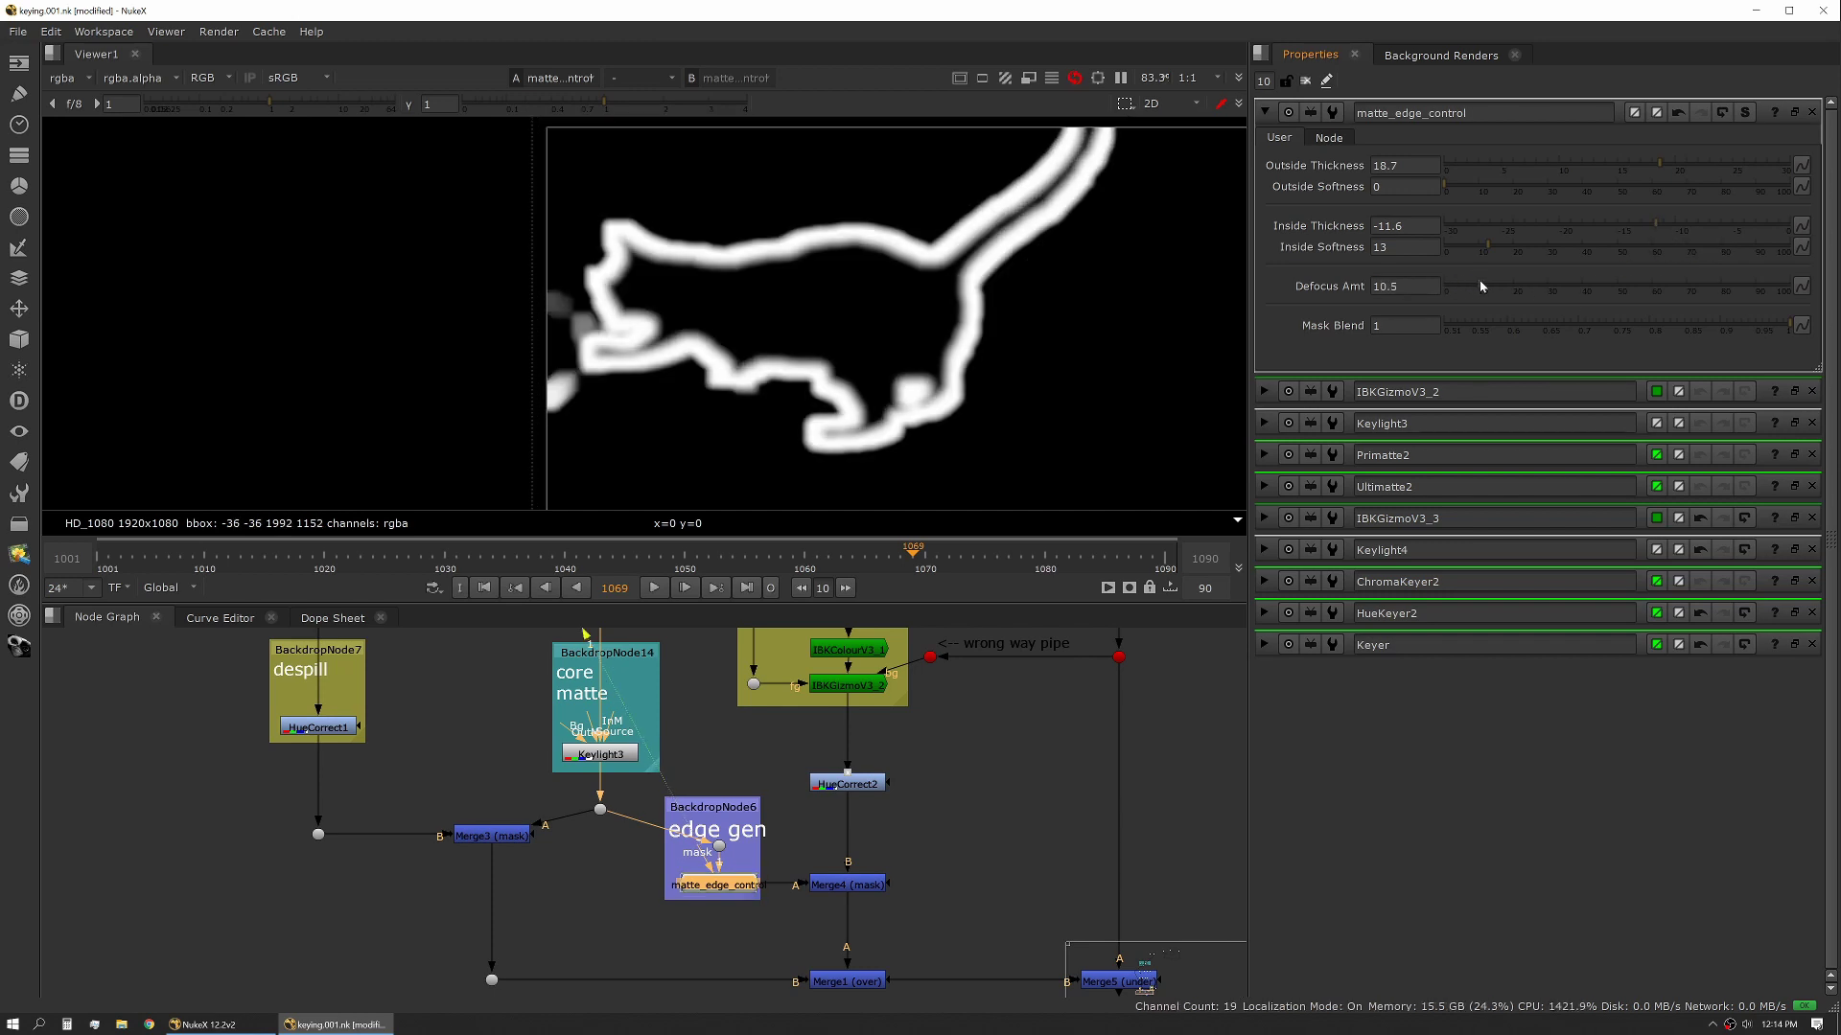
View the Merge4 node that masks the edge key with the generated edge matte and examine the whiskers and front paw.
double_click(725, 889)
left_click(849, 886)
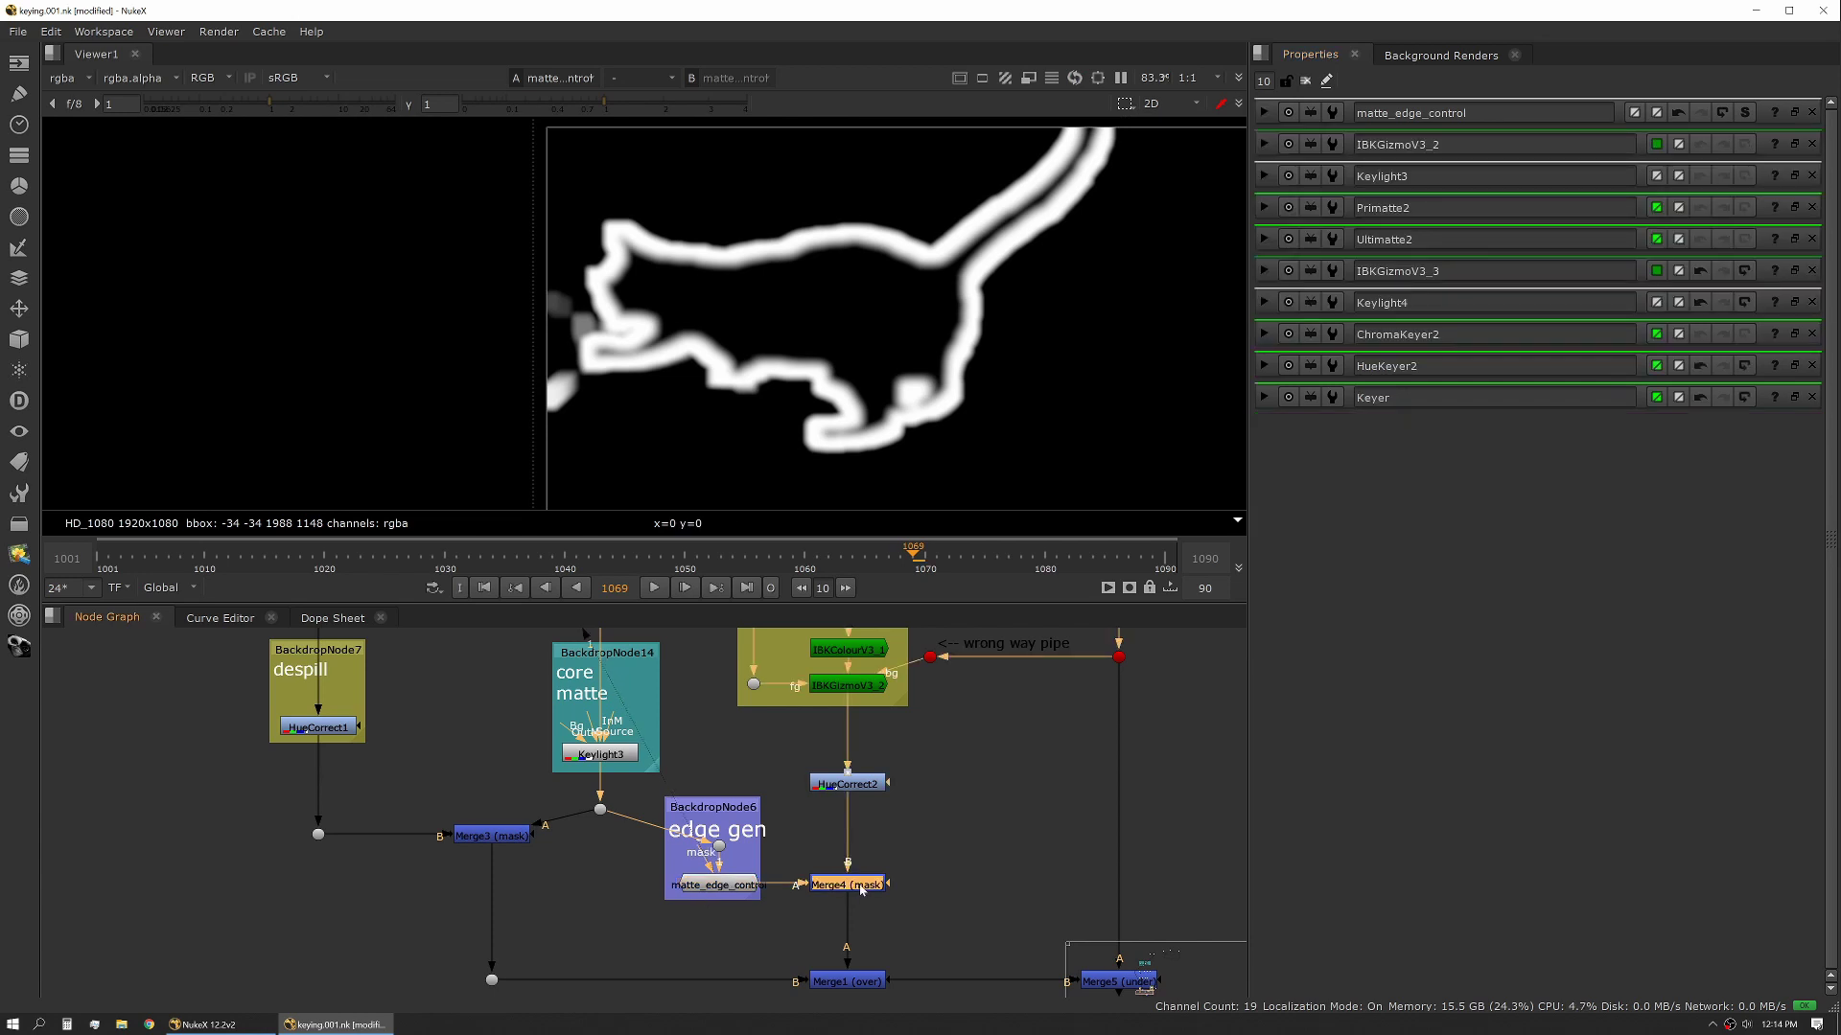
key("1")
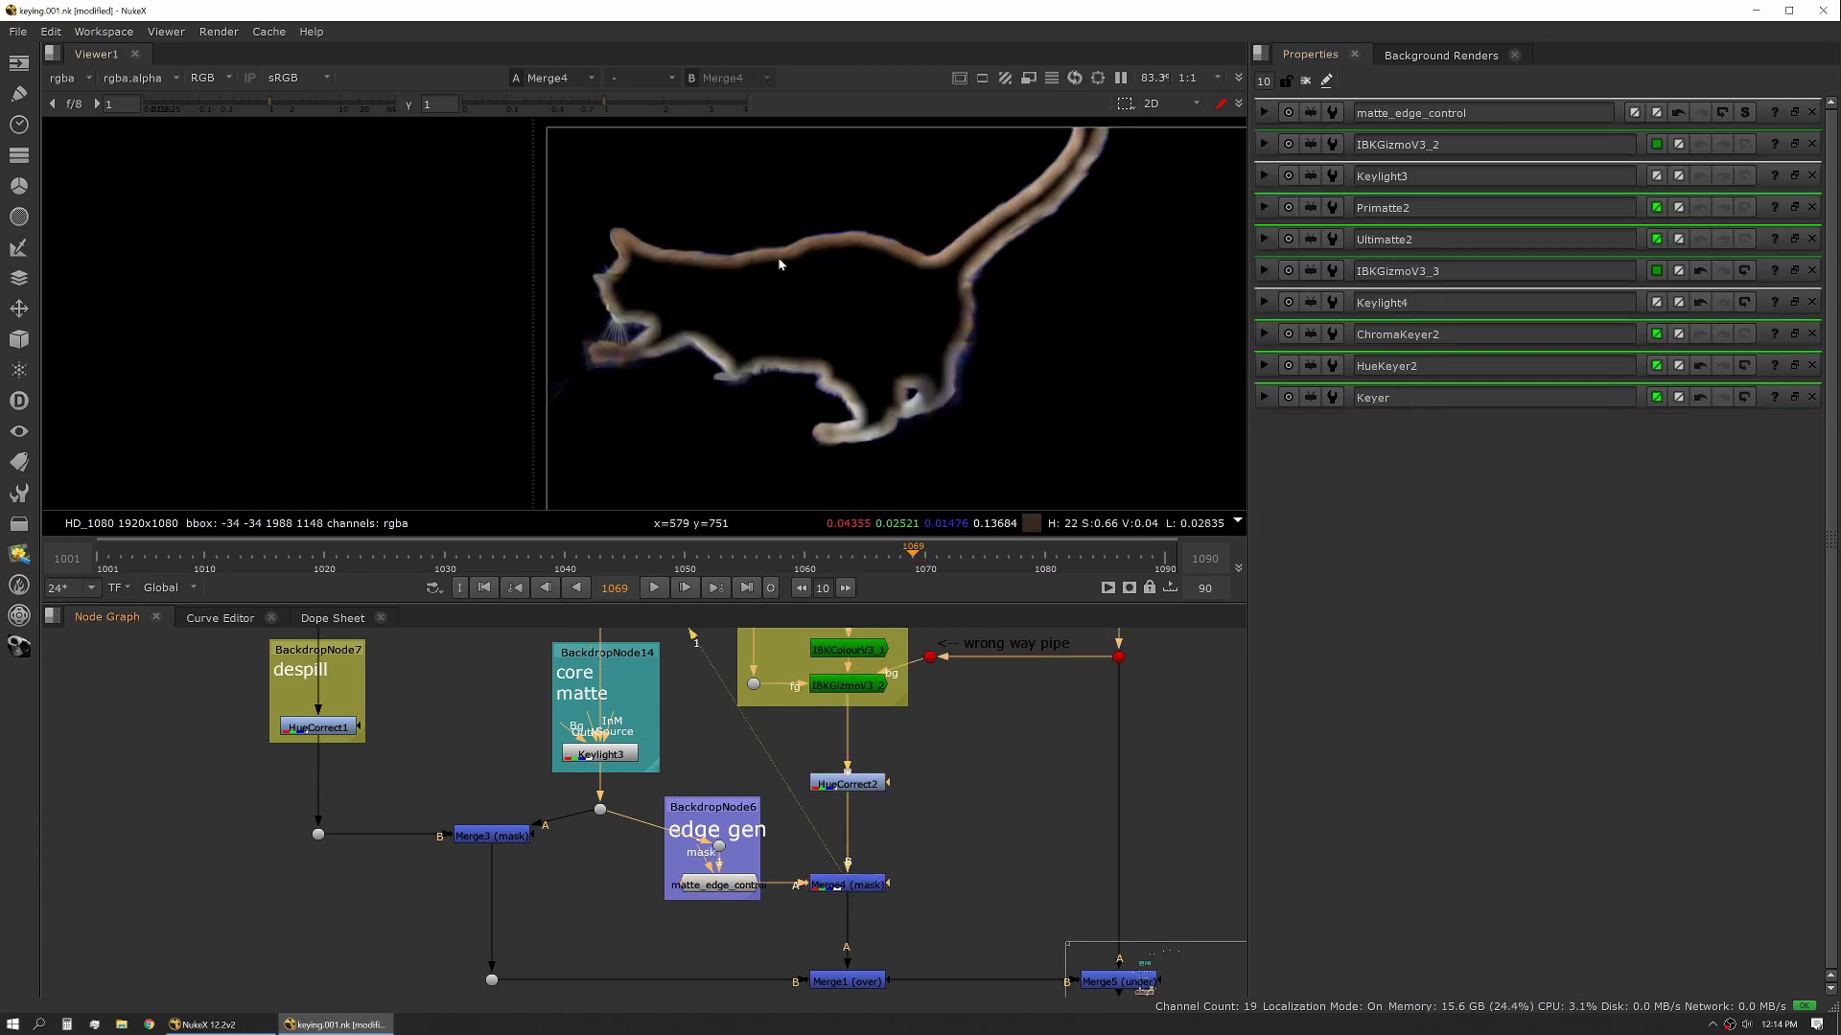
scroll(613, 345, "up", 5)
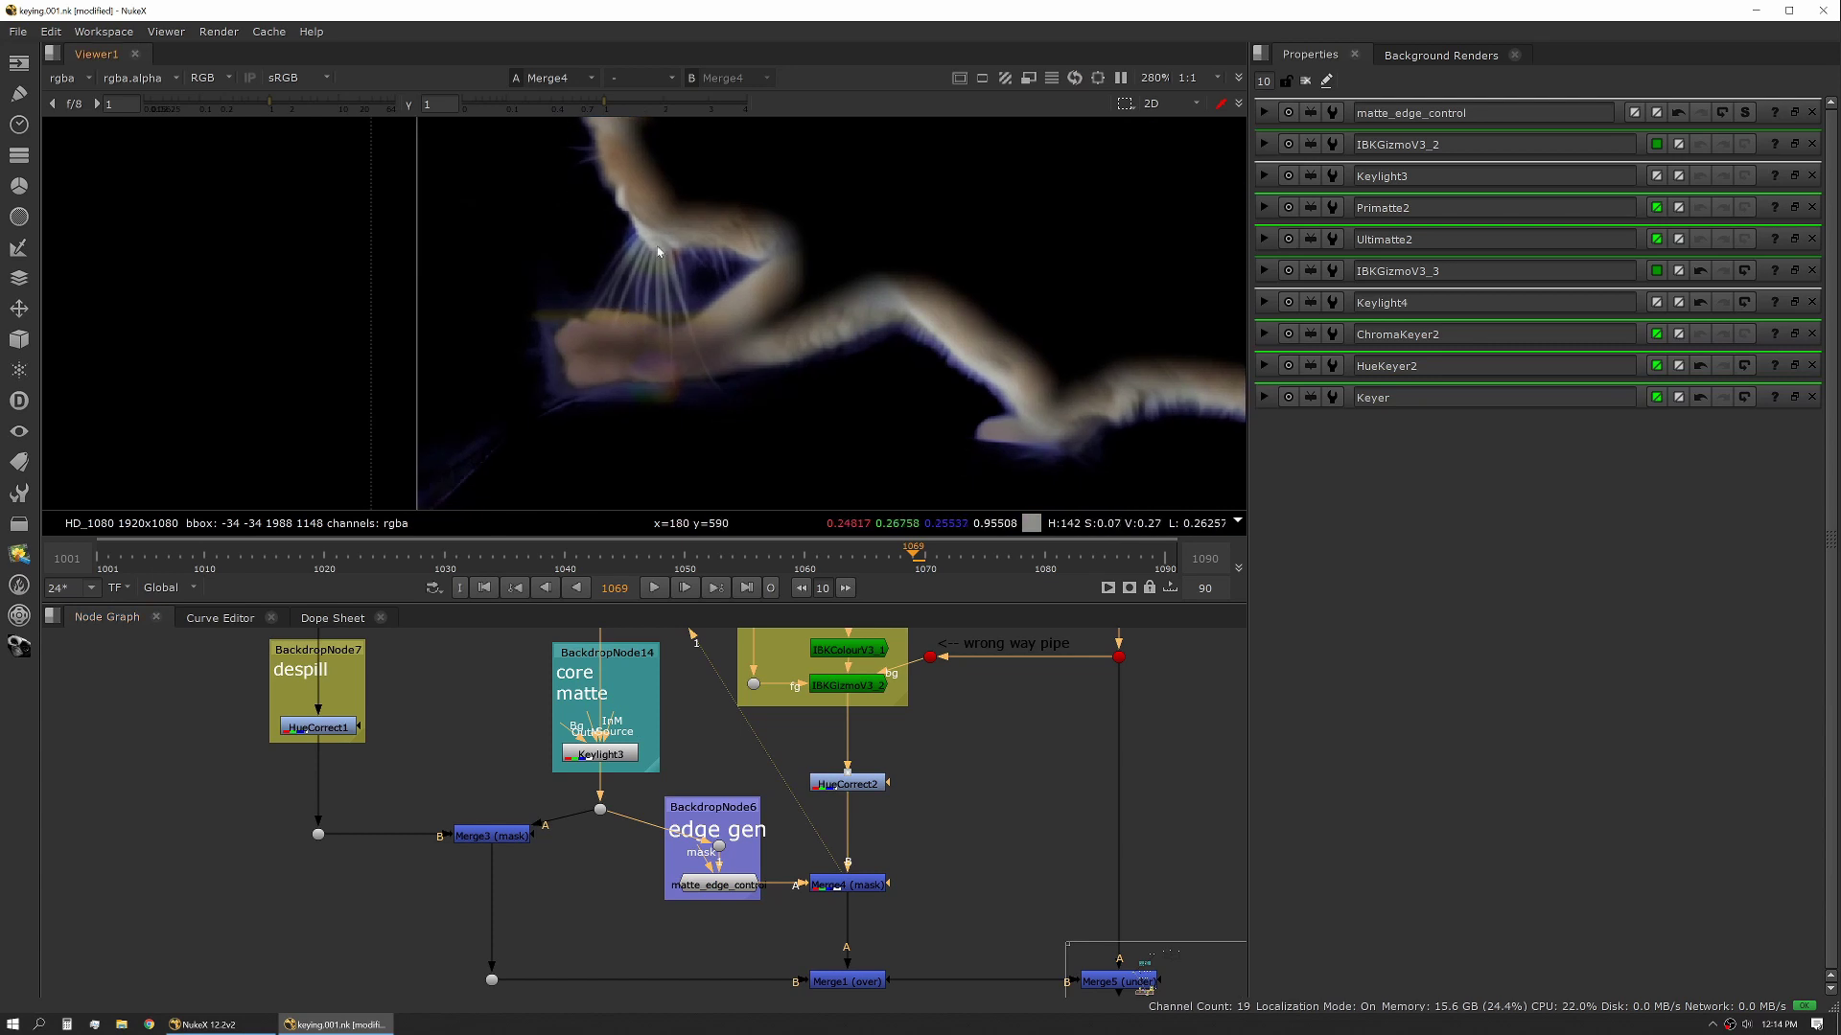
View the alpha of the edge matte's IBKGizmoV3_2 with the viewer gain raised to 64 and examine the background noise.
double_click(869, 690)
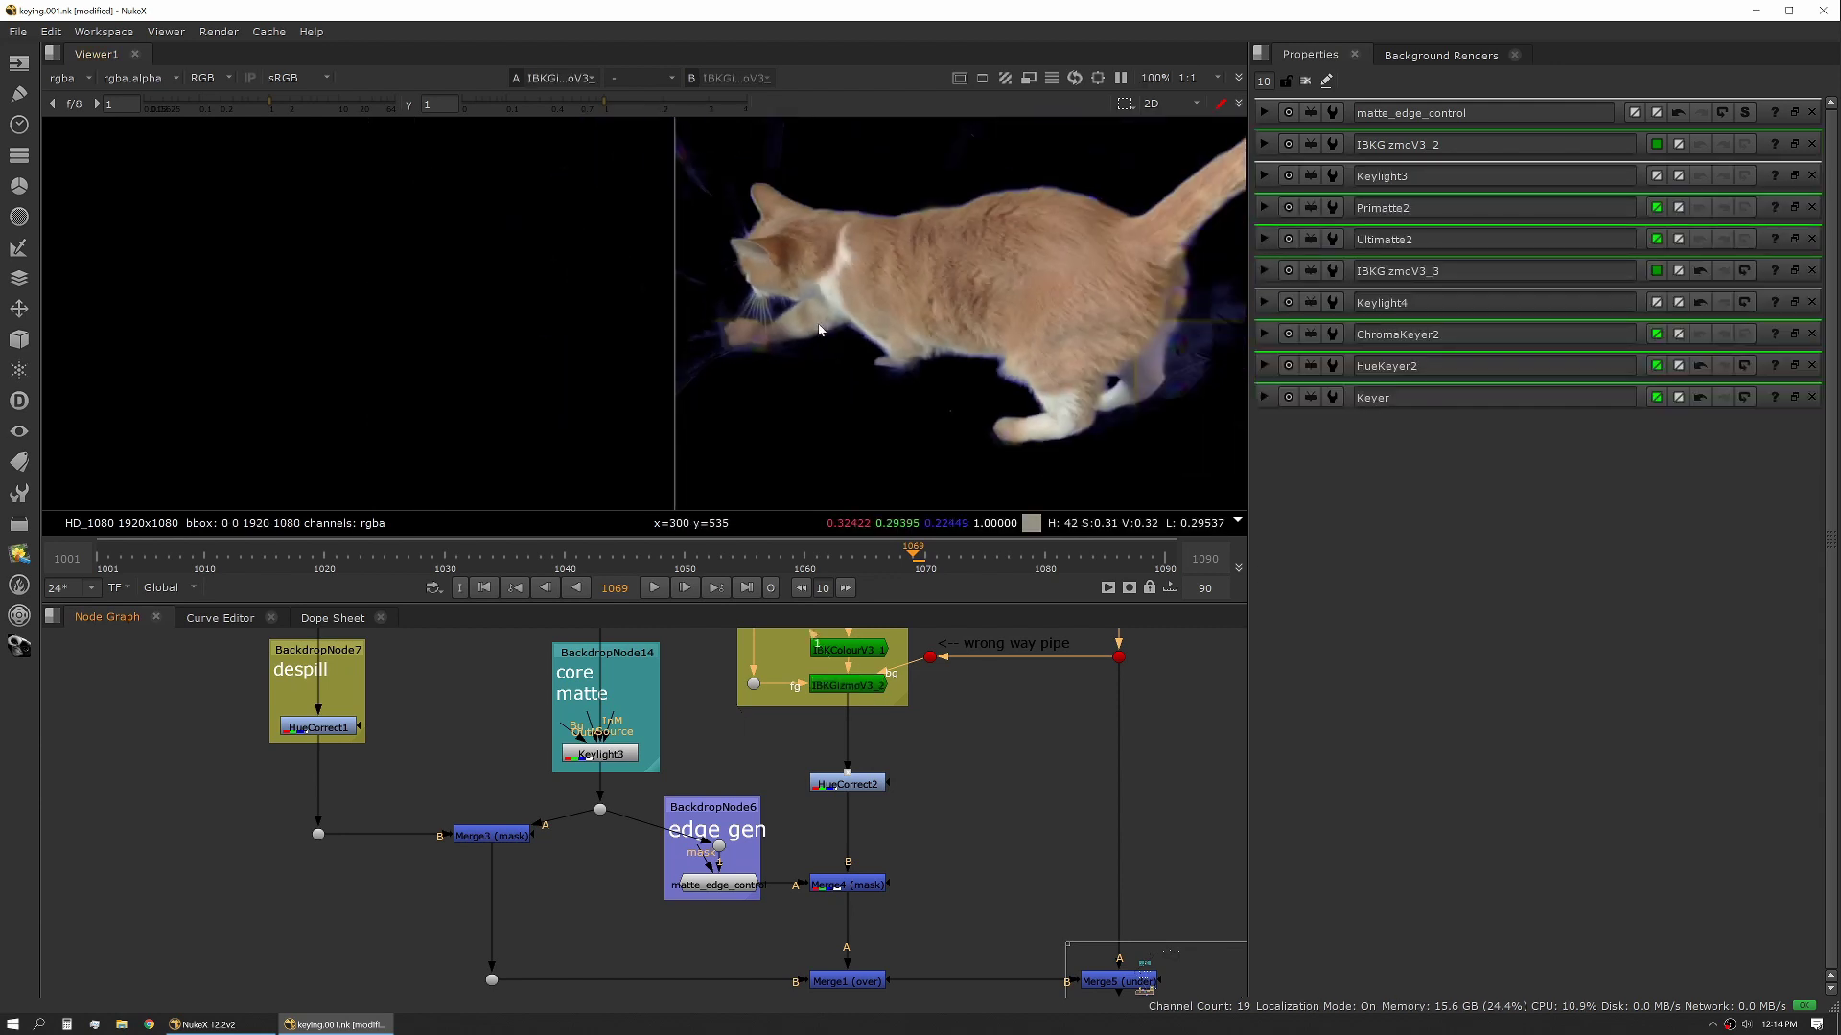
key("a")
middle_click_drag(886, 419, 459, 394)
middle_click_drag(822, 412, 653, 357)
scroll(653, 358, "down", 3)
left_click_drag(271, 102, 394, 103)
scroll(769, 312, "up", 3)
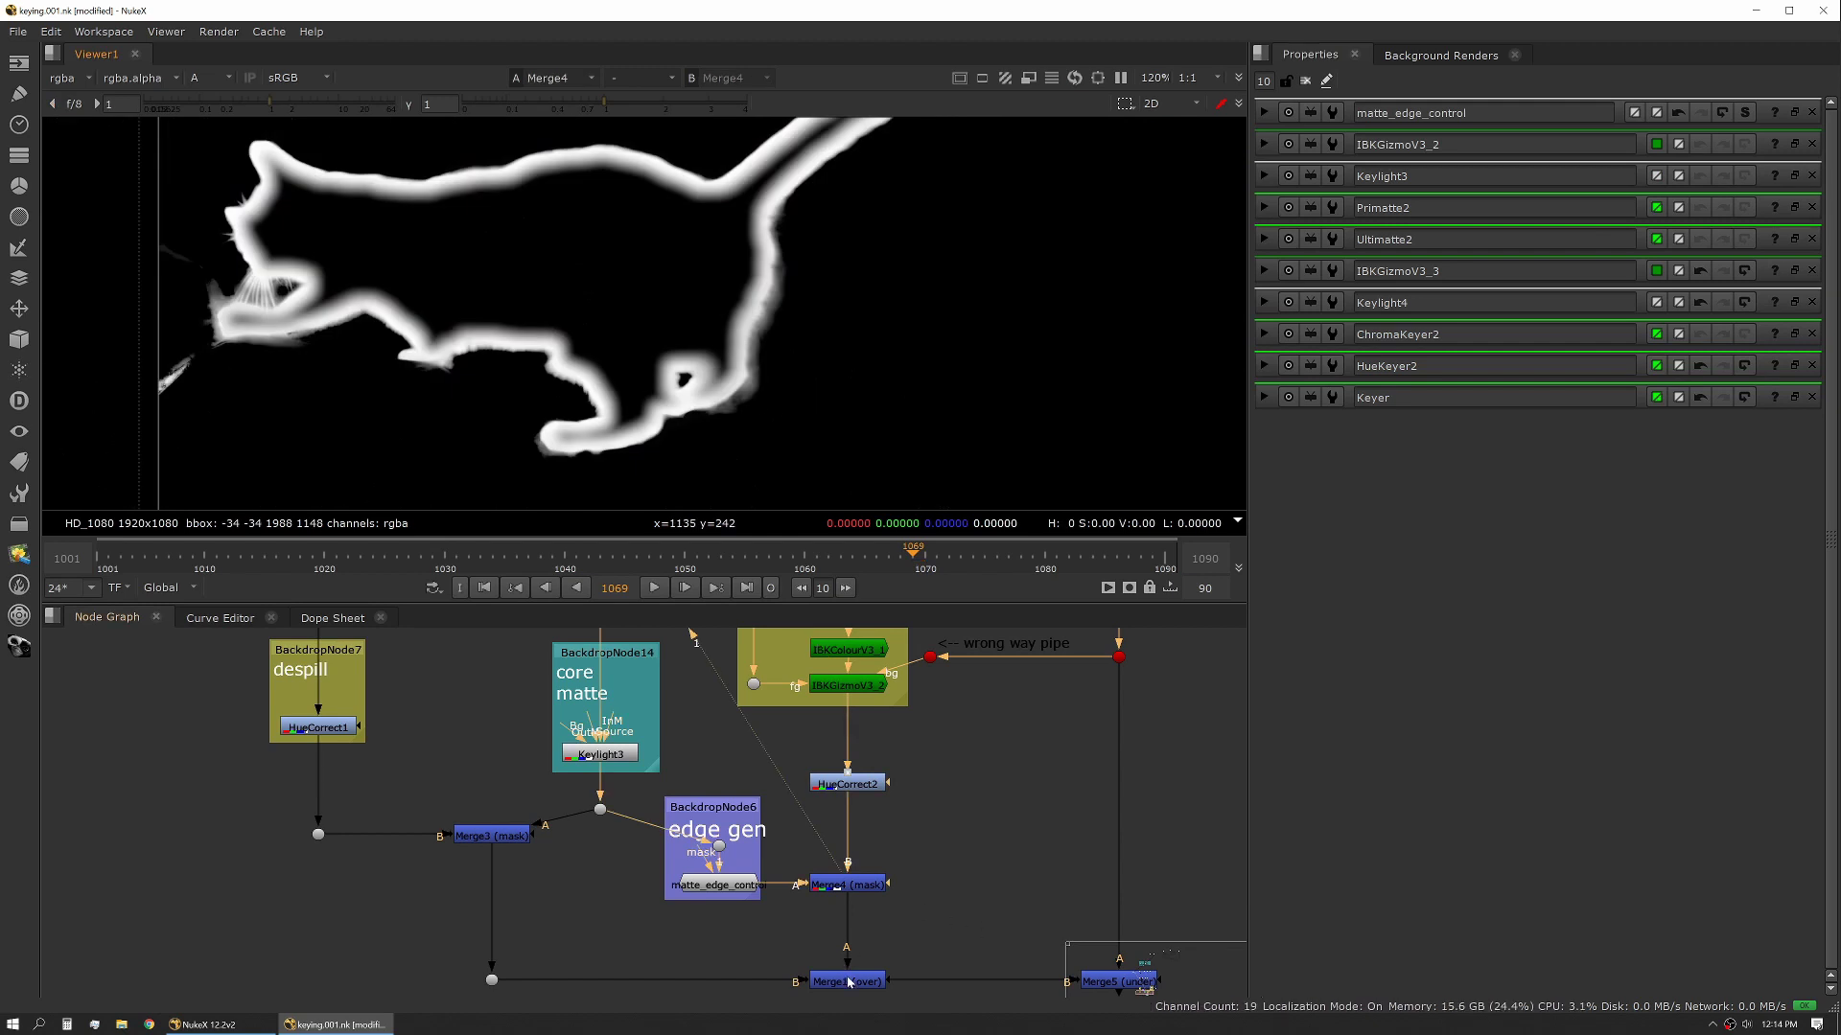
View the Merge1 composite of the masked edges over the core in full colour at normal viewer gain.
left_click(849, 978)
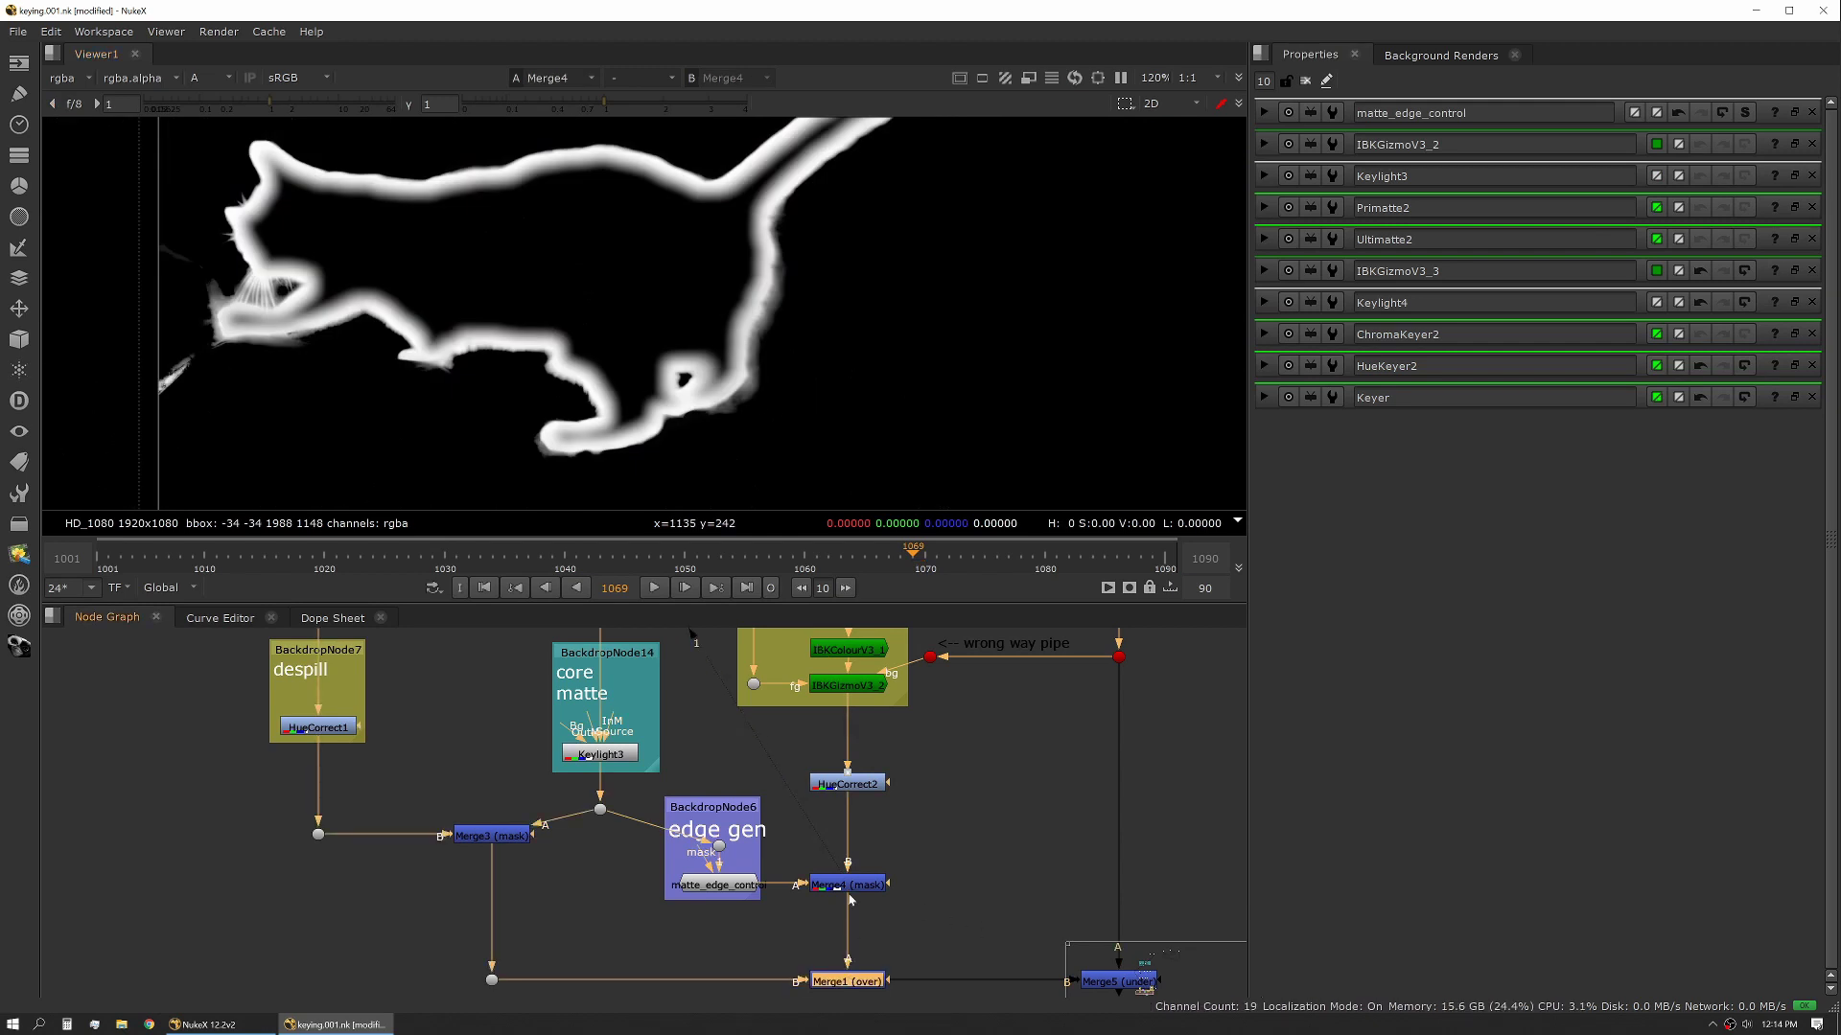
key("1")
key("a")
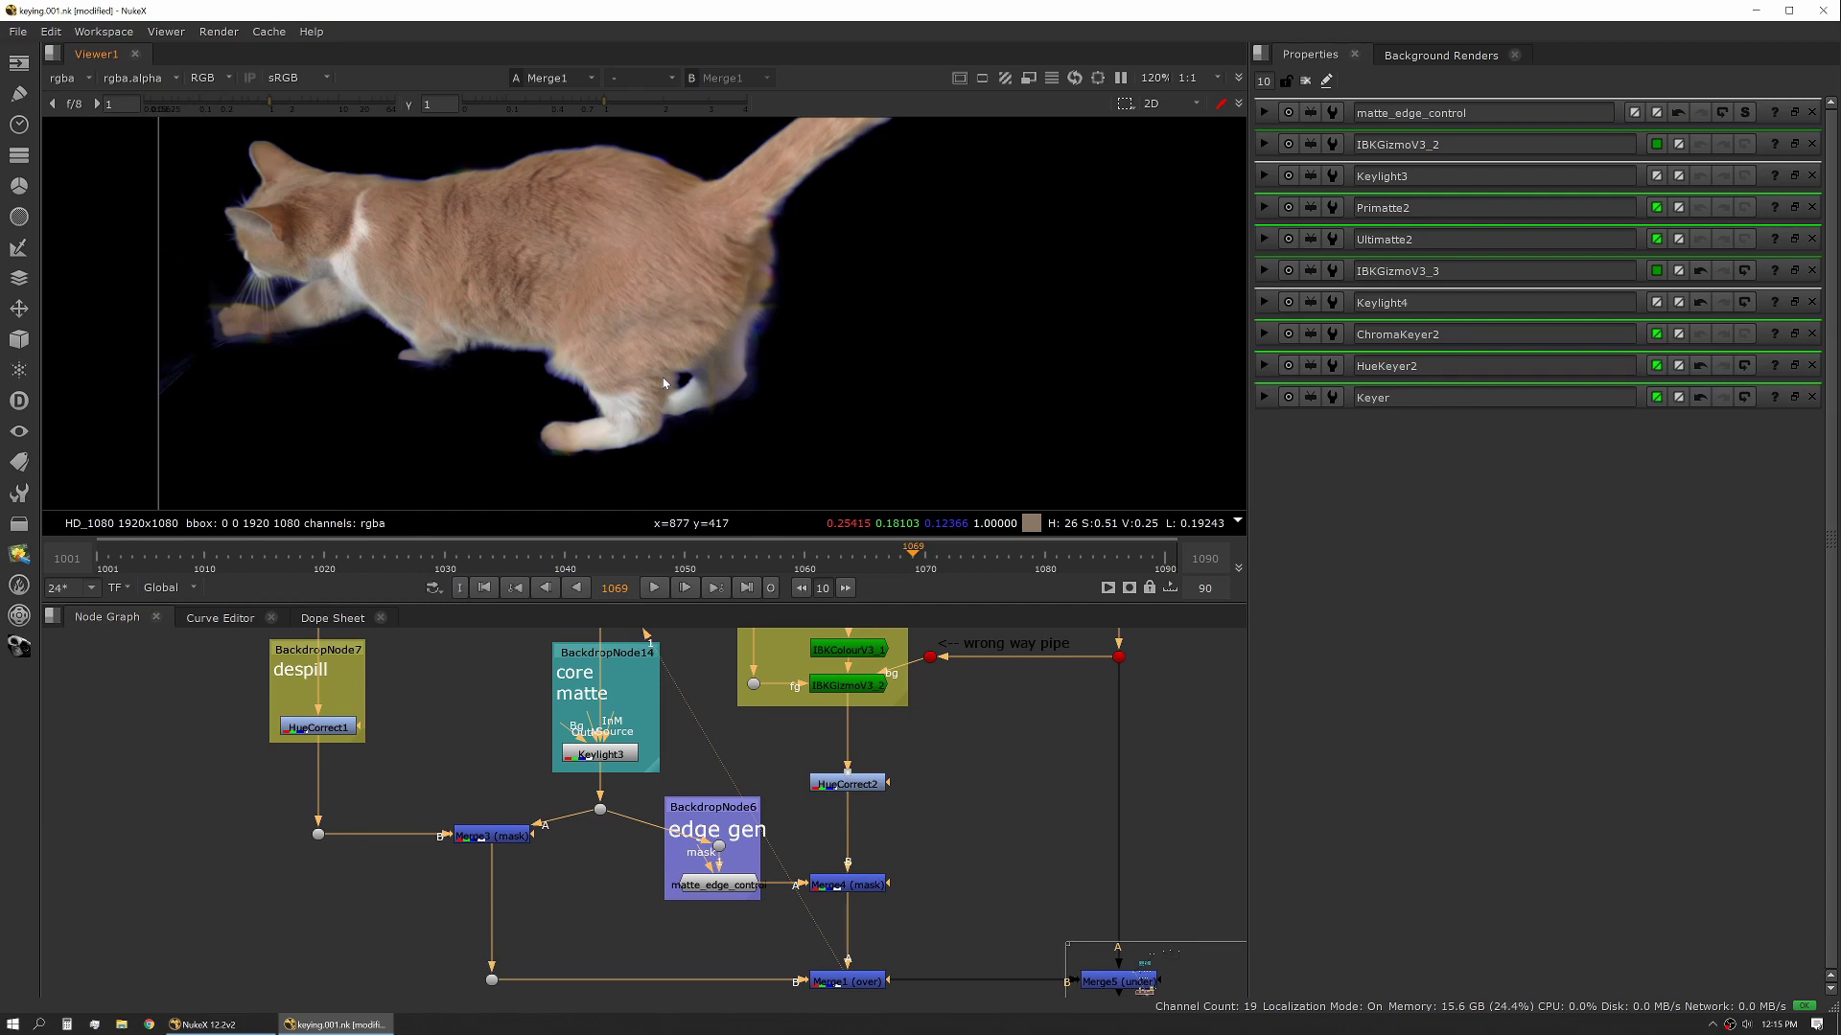
Compare the masked edges from Merge4 with the combined Merge1 result across the whole frame.
left_click(874, 882)
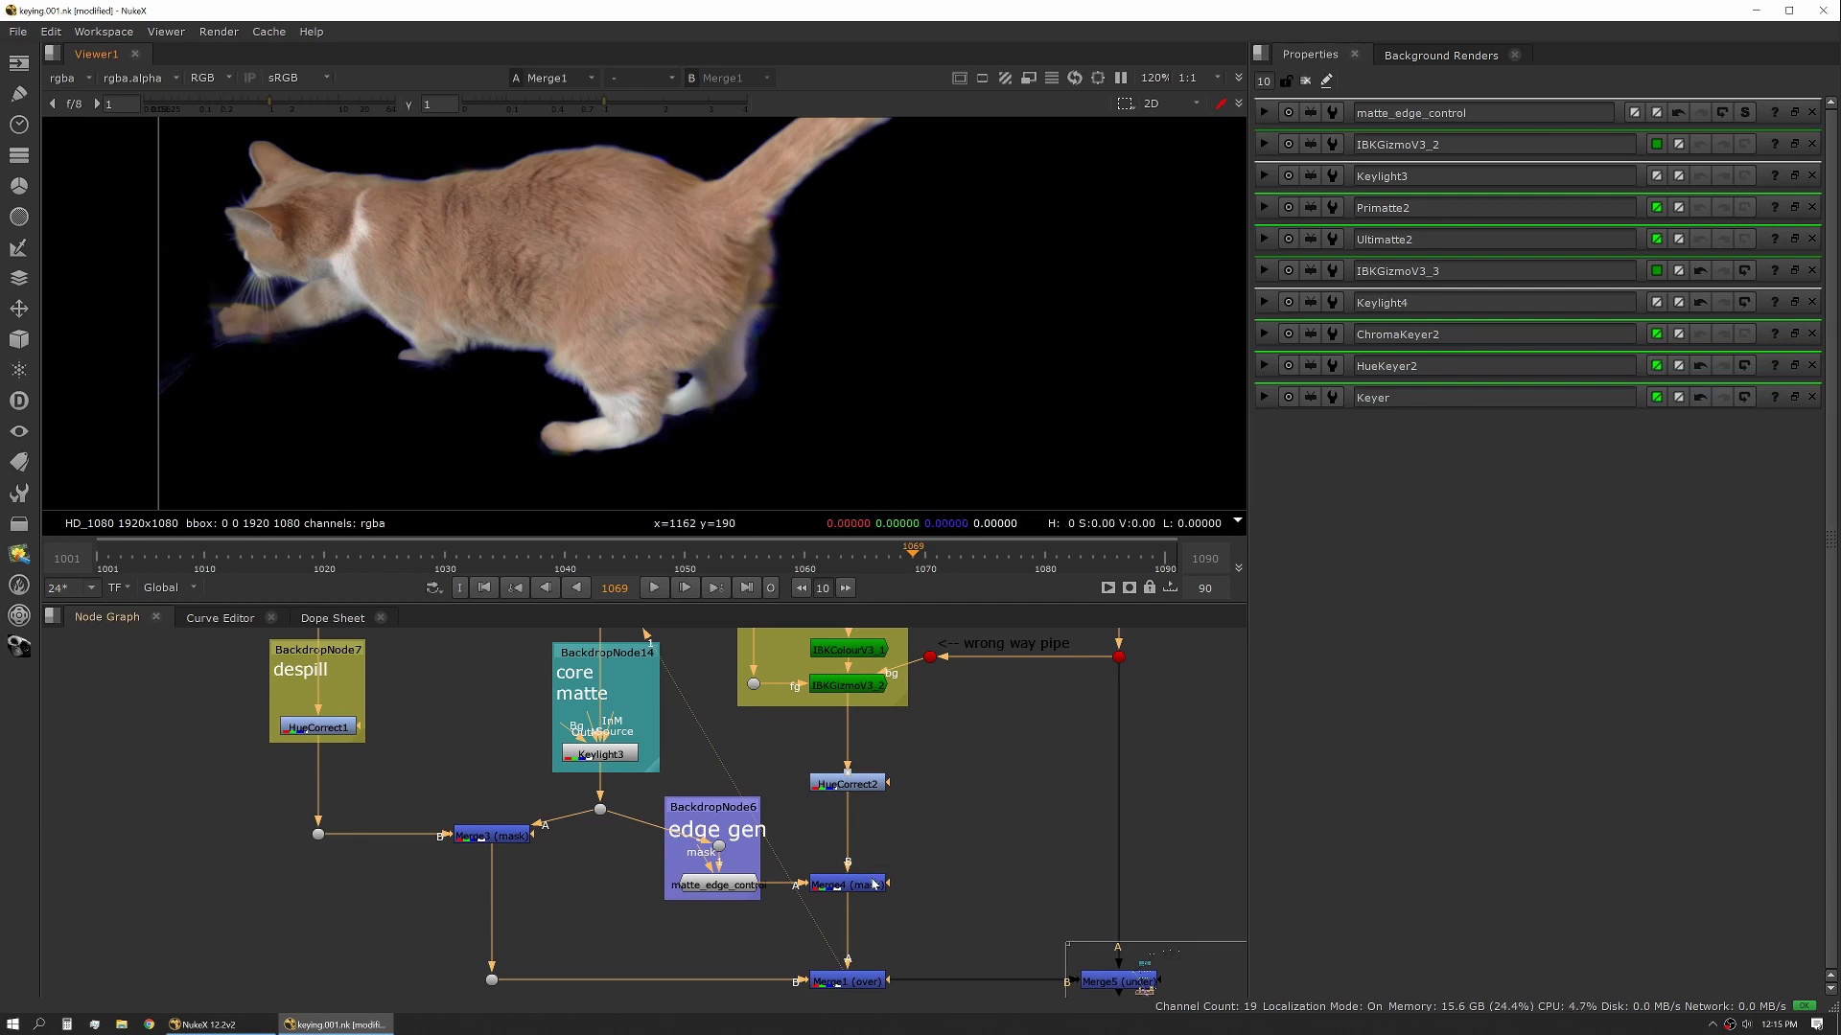
key("1")
scroll(702, 343, "down", 5)
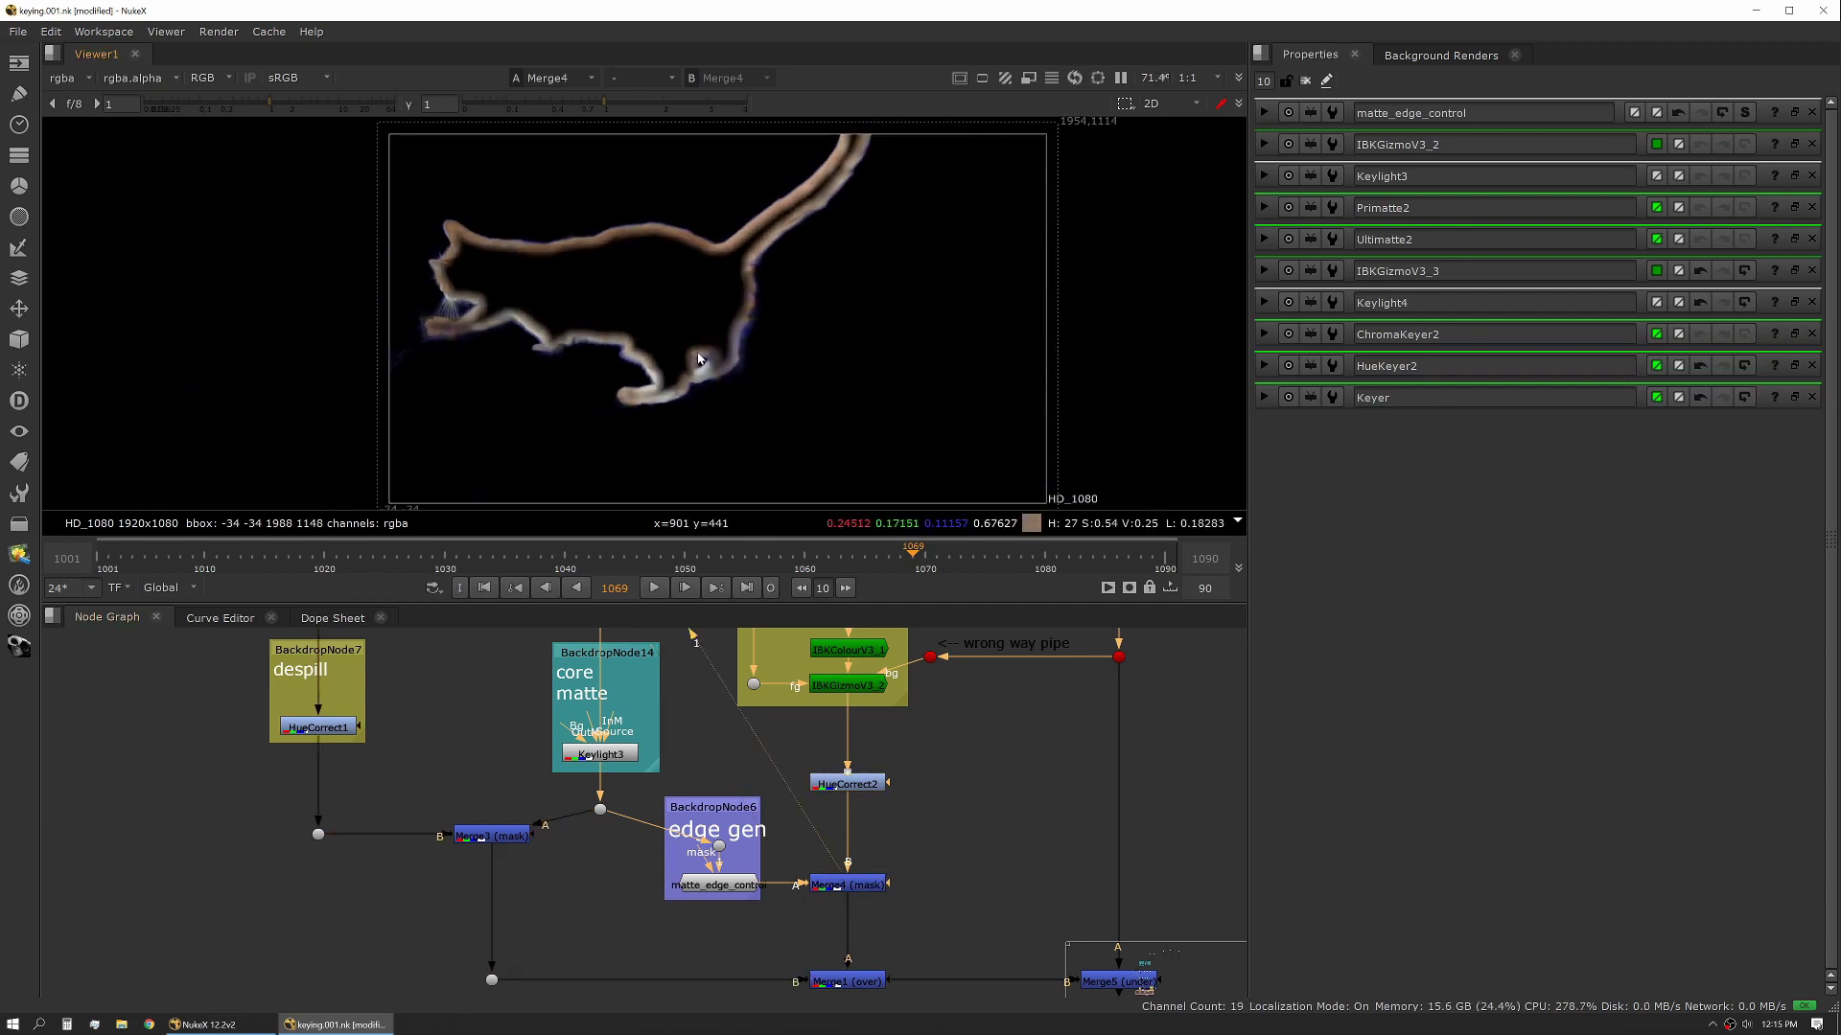
left_click(860, 981)
key("1")
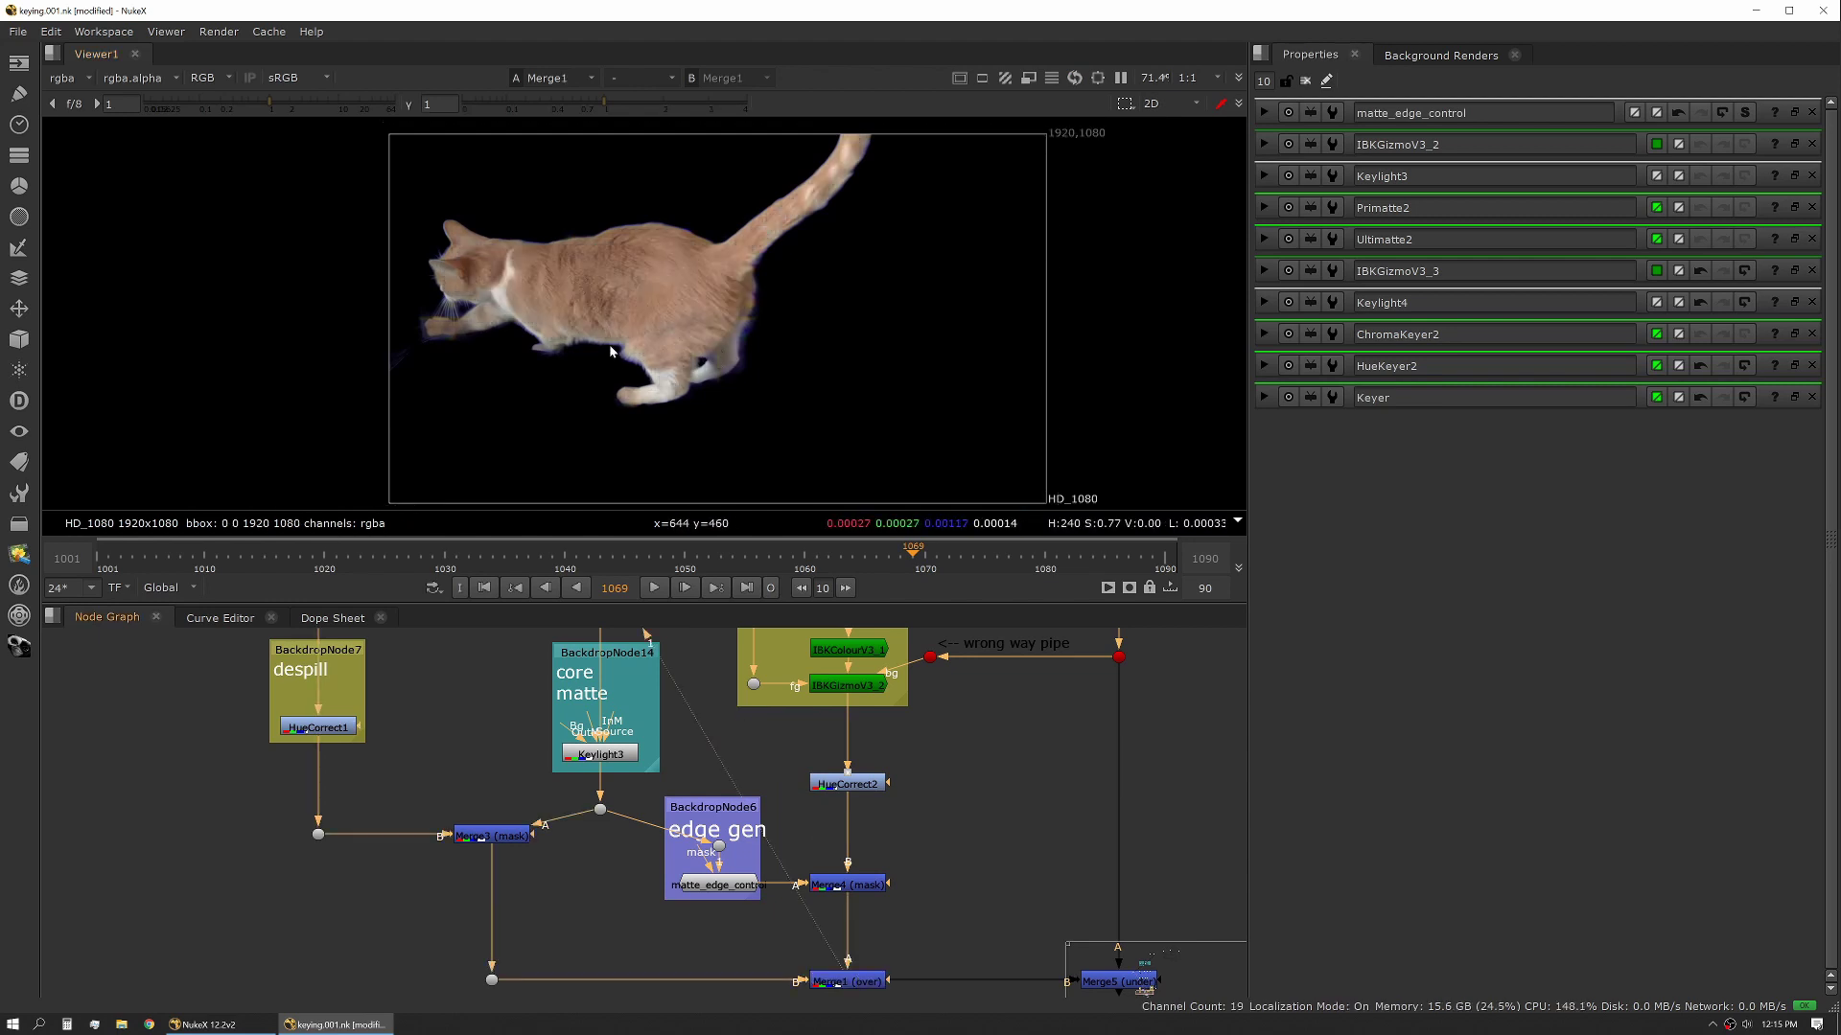
Examine the Merge1 result around the cat's ears, back, tail, hind legs, front paw and whiskers.
scroll(575, 335, "up", 10)
middle_click_drag(537, 494, 564, 493)
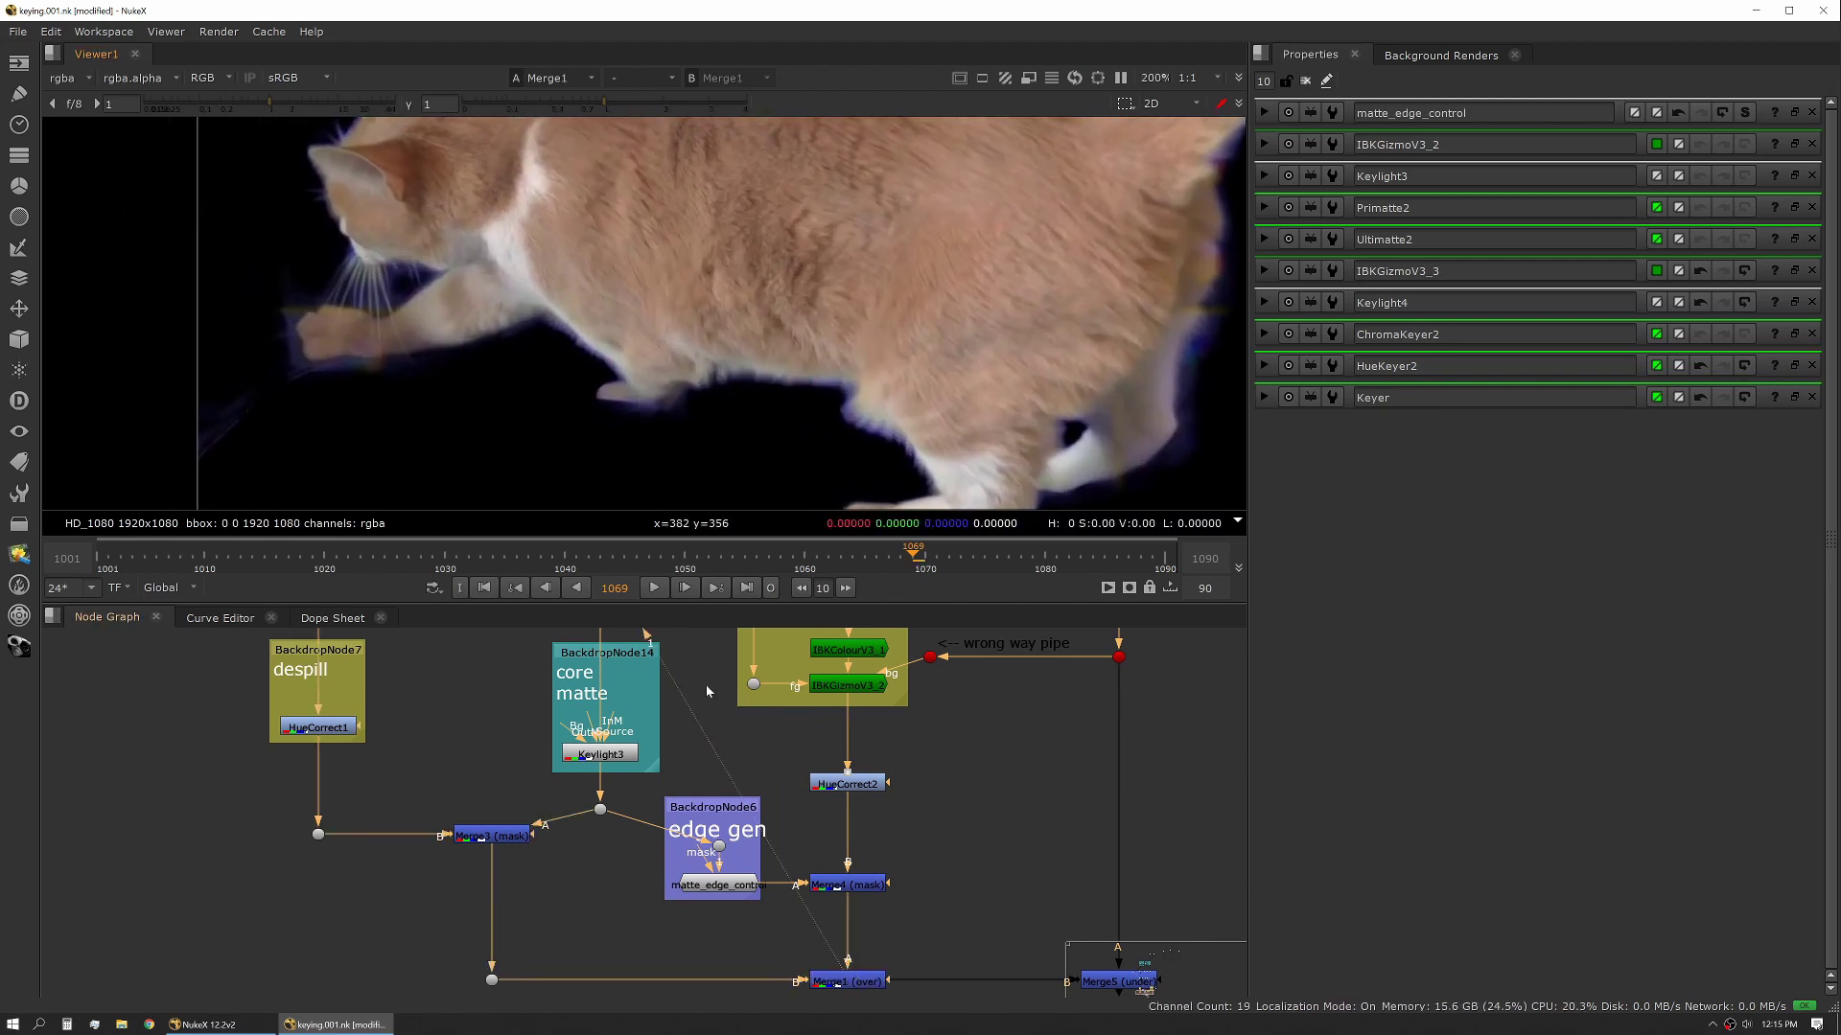
left_click(875, 977)
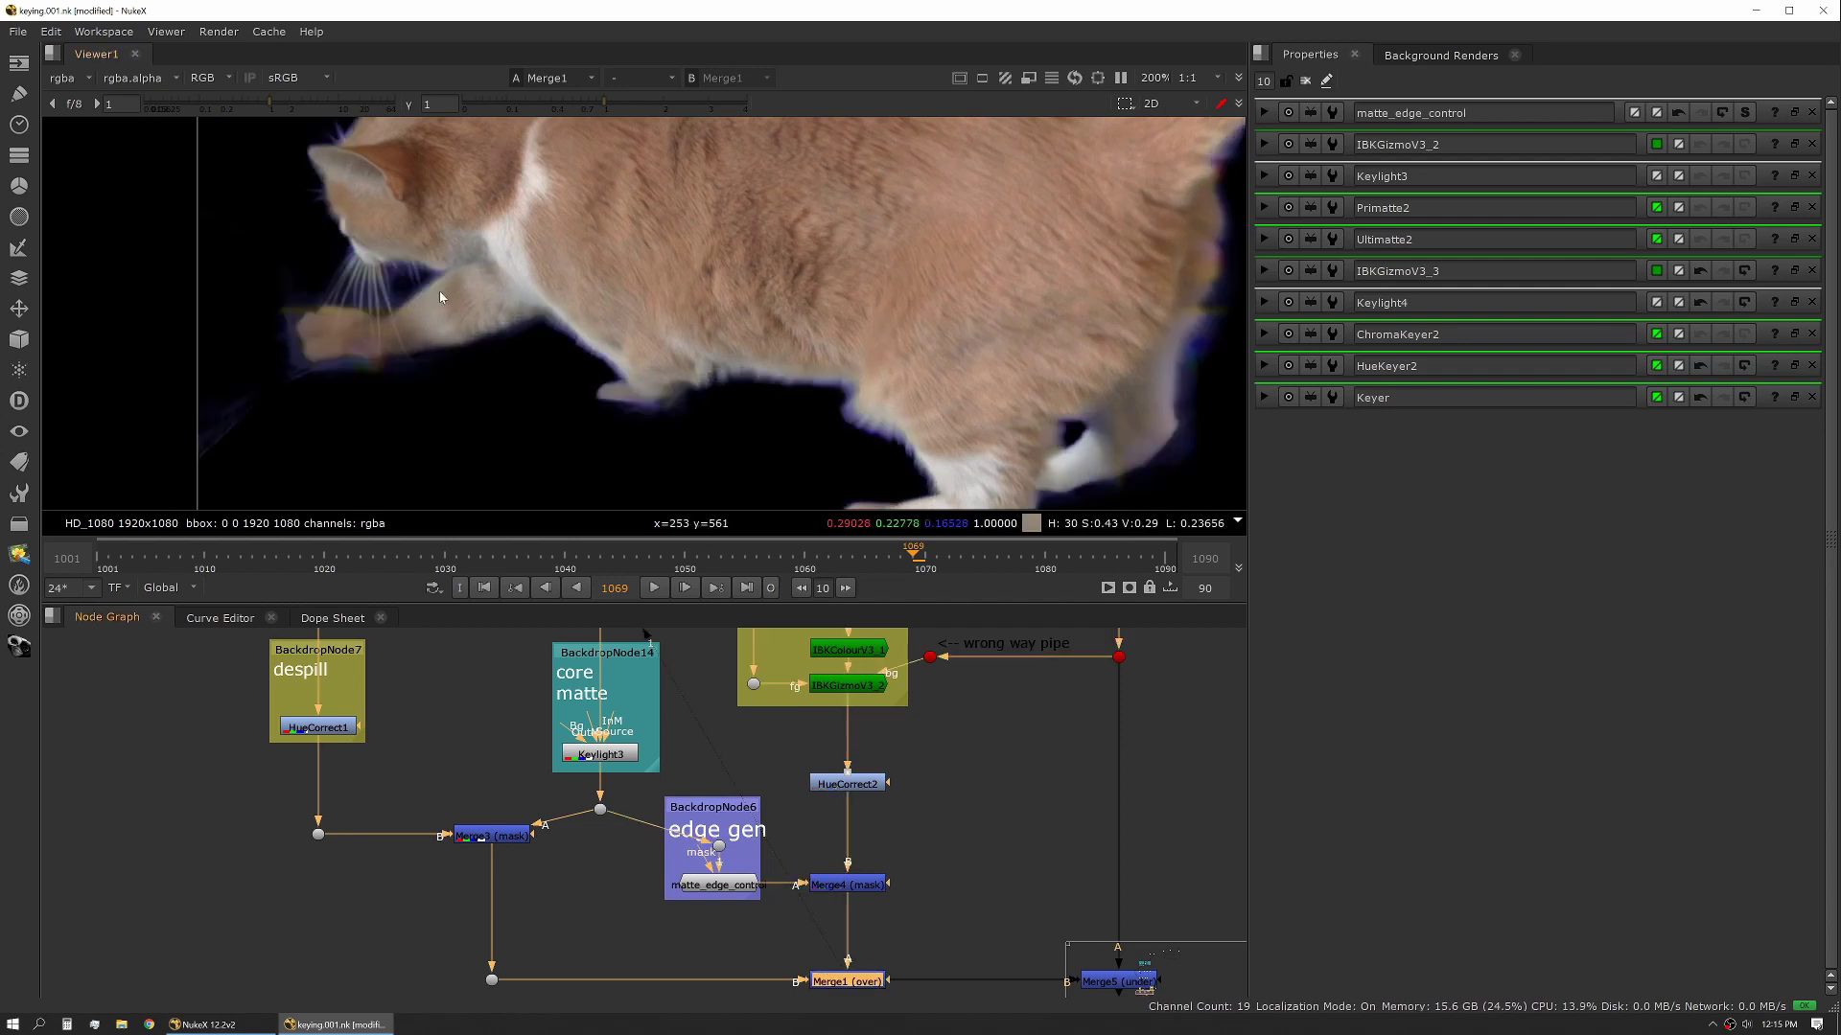
scroll(416, 404, "up", 12)
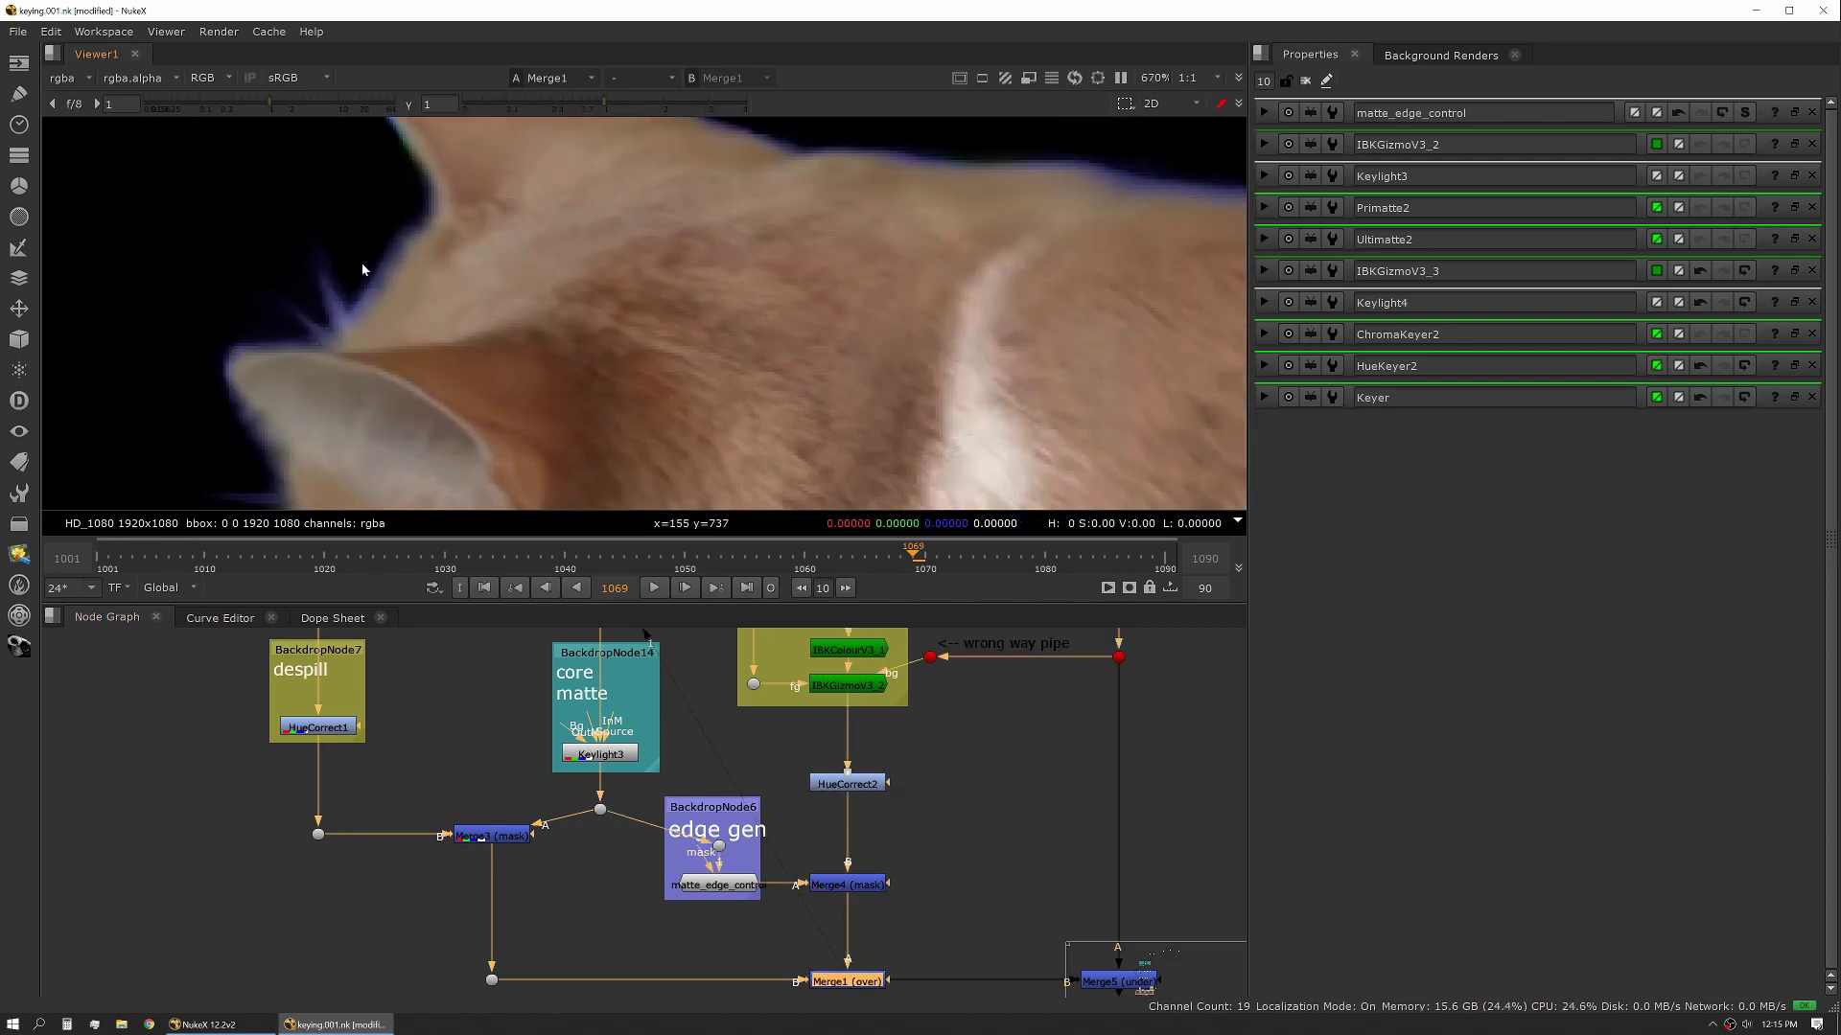
scroll(366, 271, "down", 10)
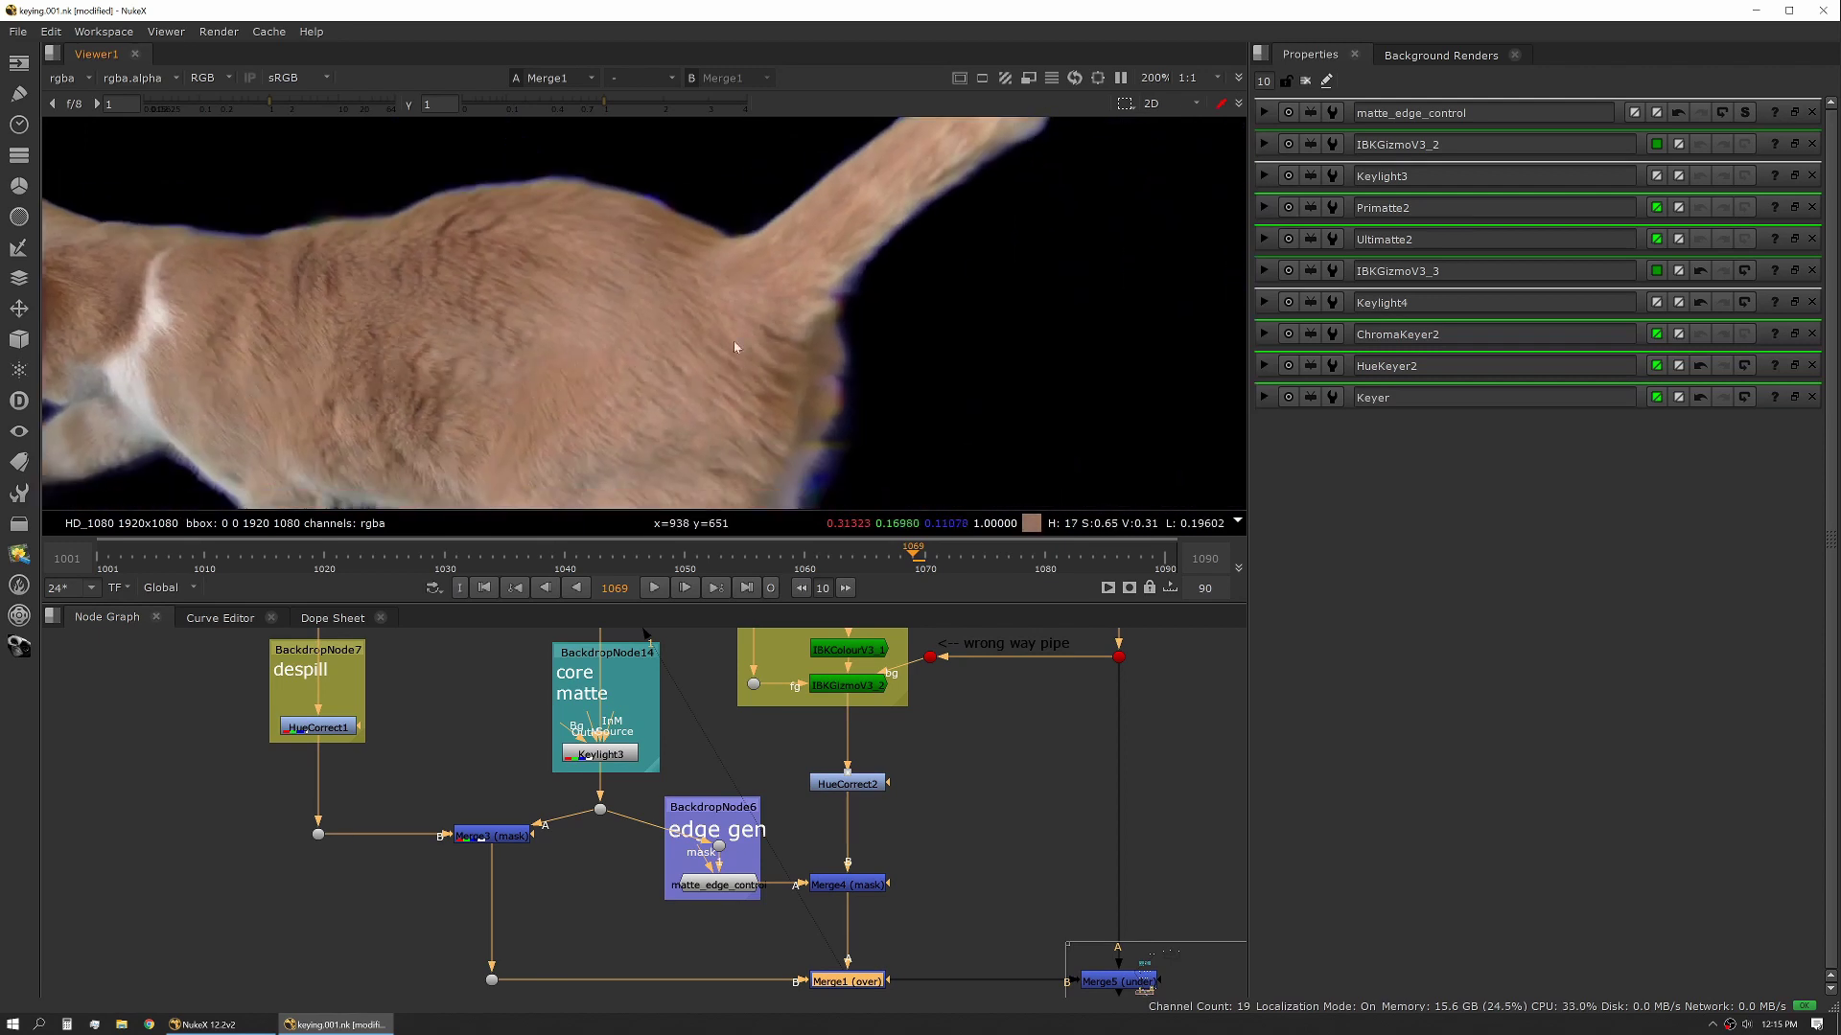
middle_click_drag(830, 410, 830, 154)
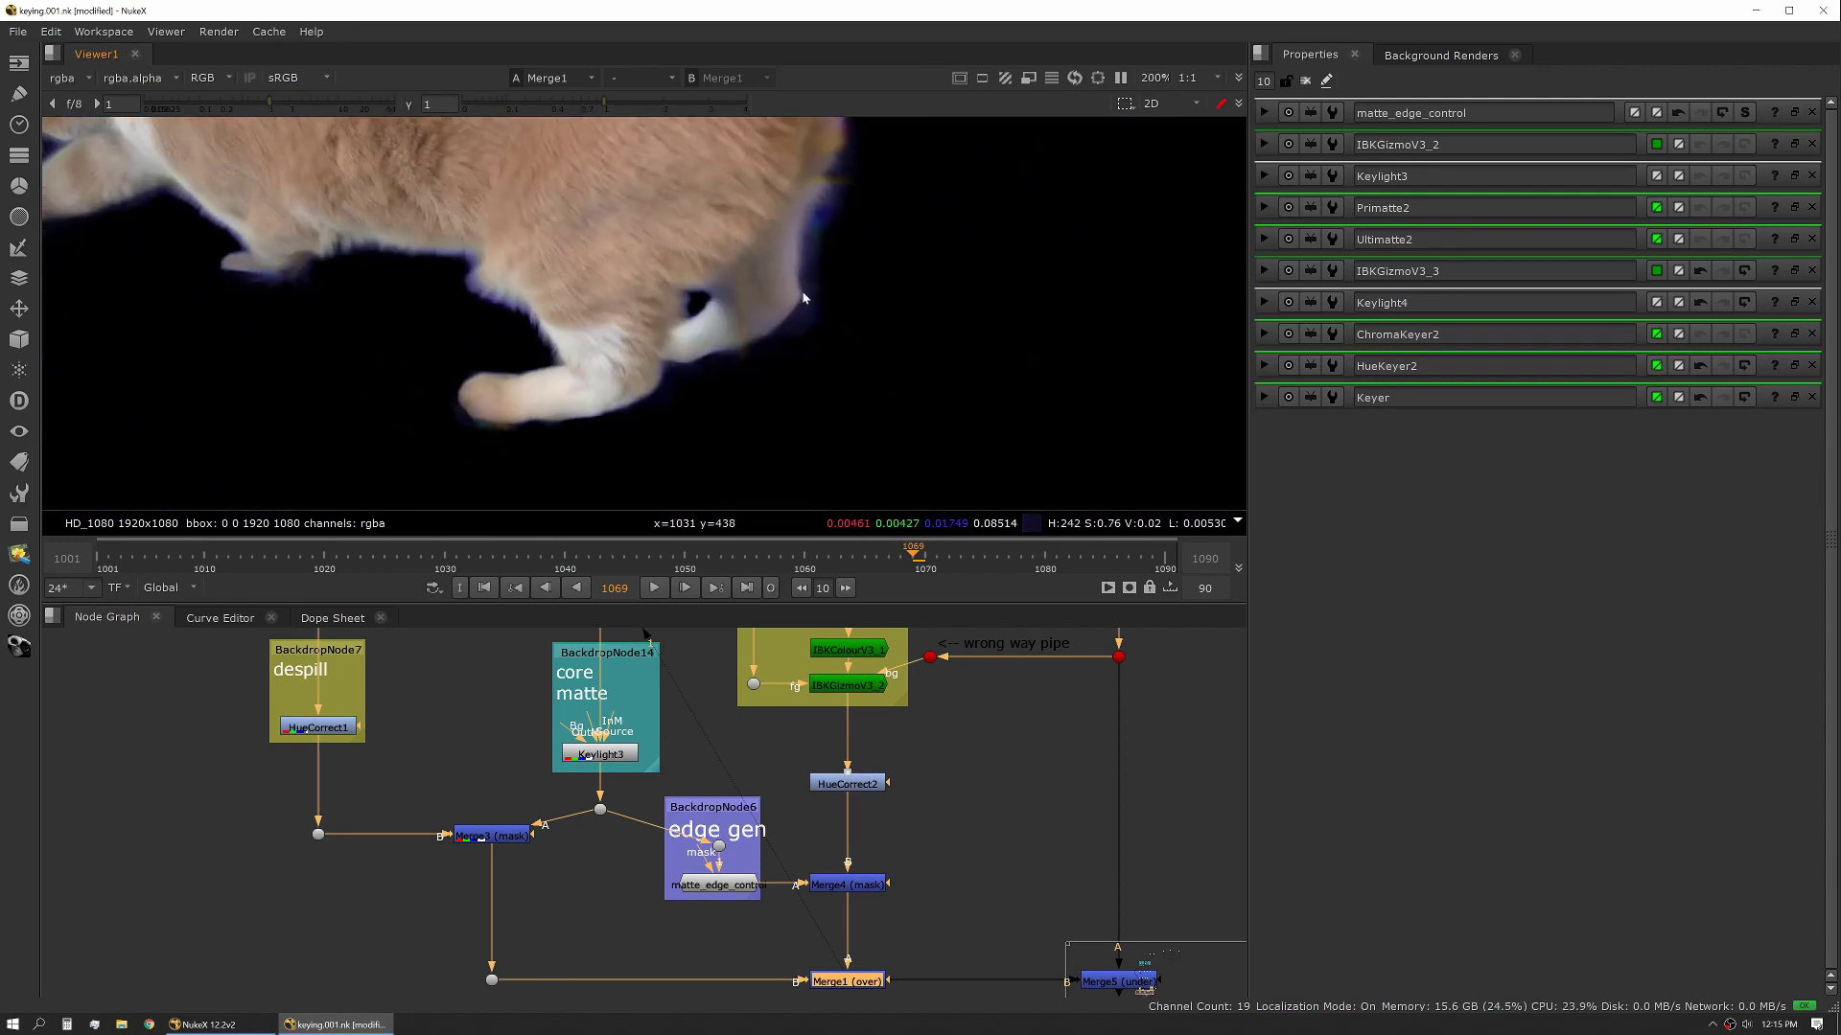
middle_click_drag(307, 377, 628, 428)
middle_click_drag(257, 292, 390, 371)
scroll(395, 322, "up", 9)
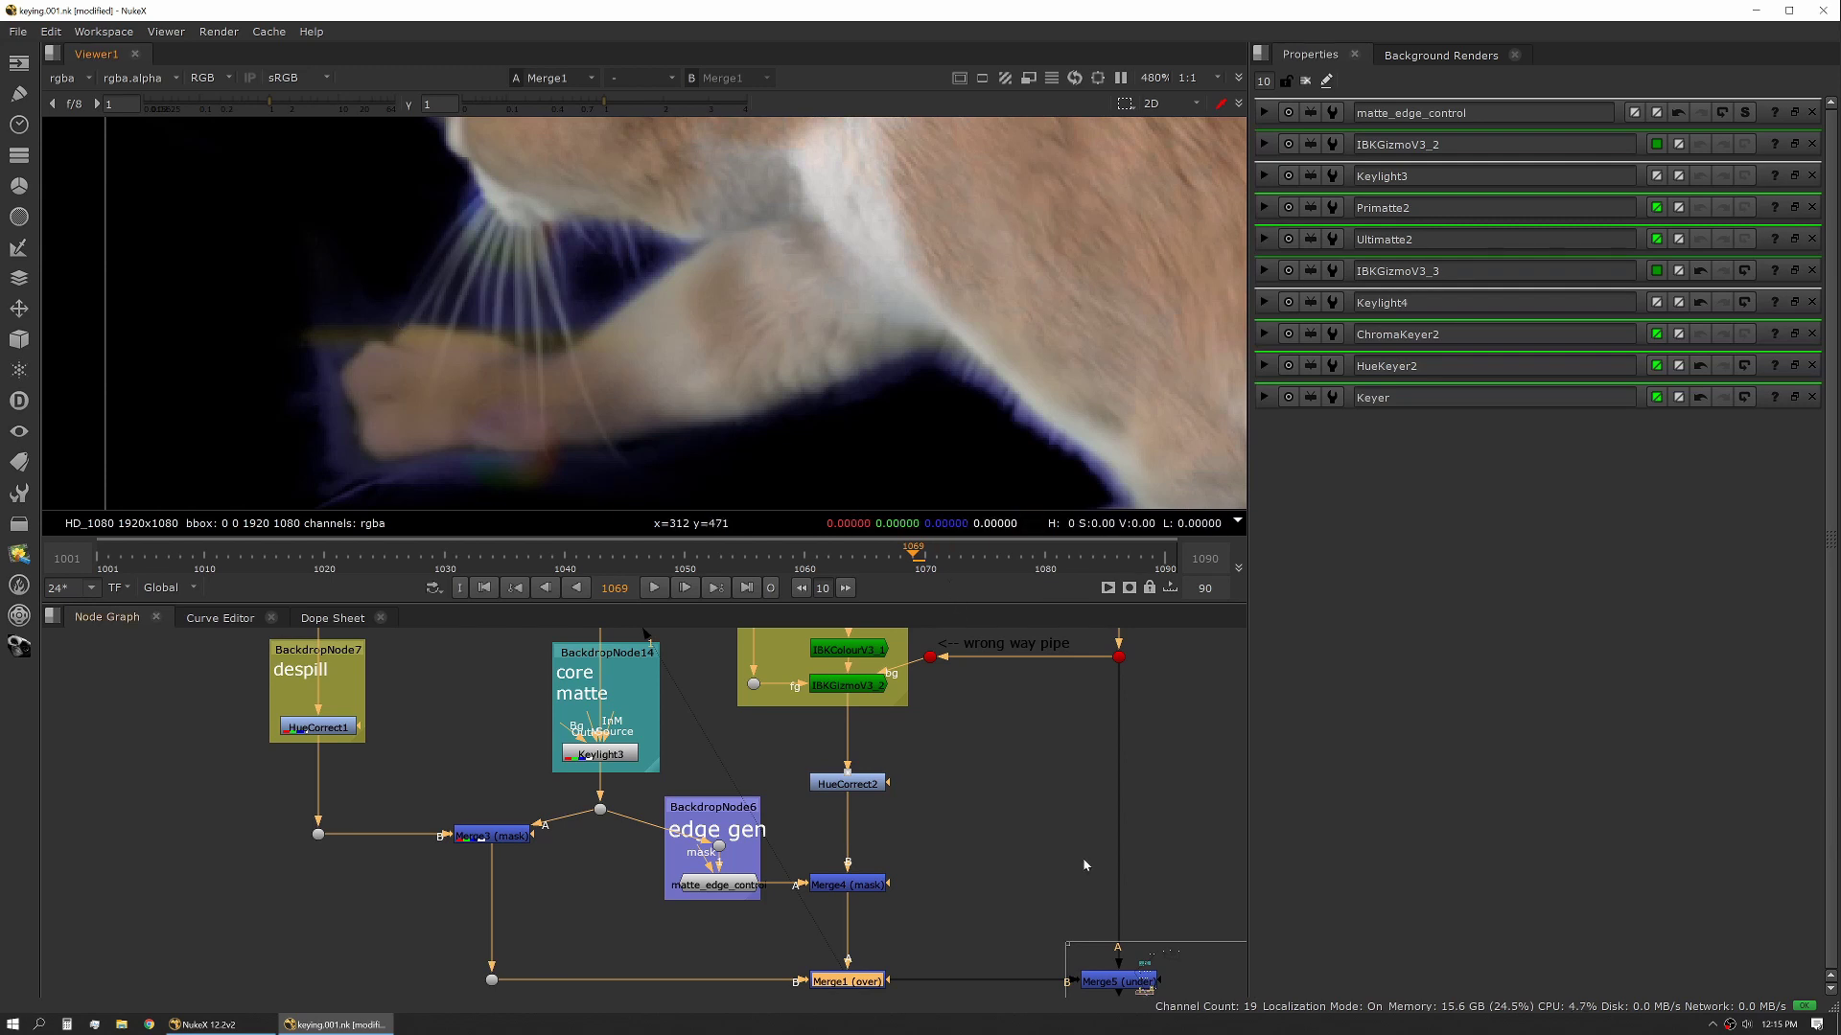
Open the settings of the edge matte's IBKGizmoV3_2 and view its output around the cat's front paw and whiskers.
middle_click_drag(1146, 661, 1041, 762)
double_click(762, 788)
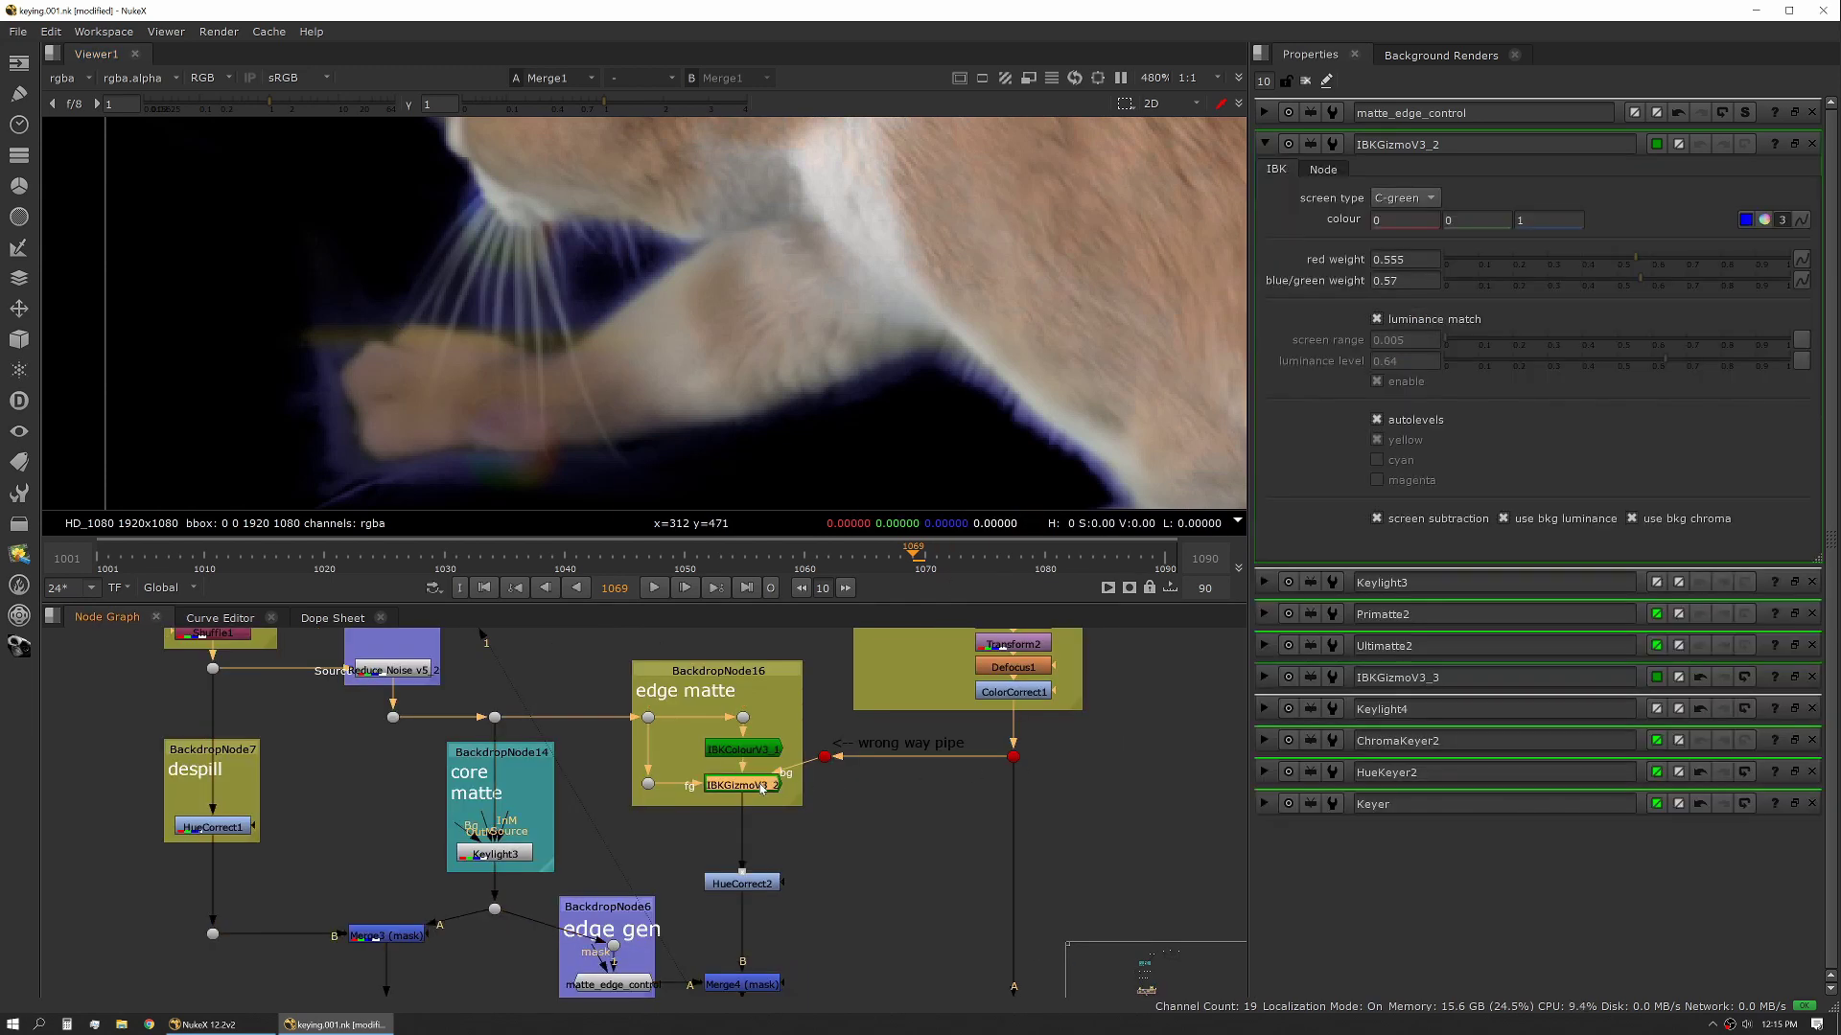
double_click(762, 788)
key("1")
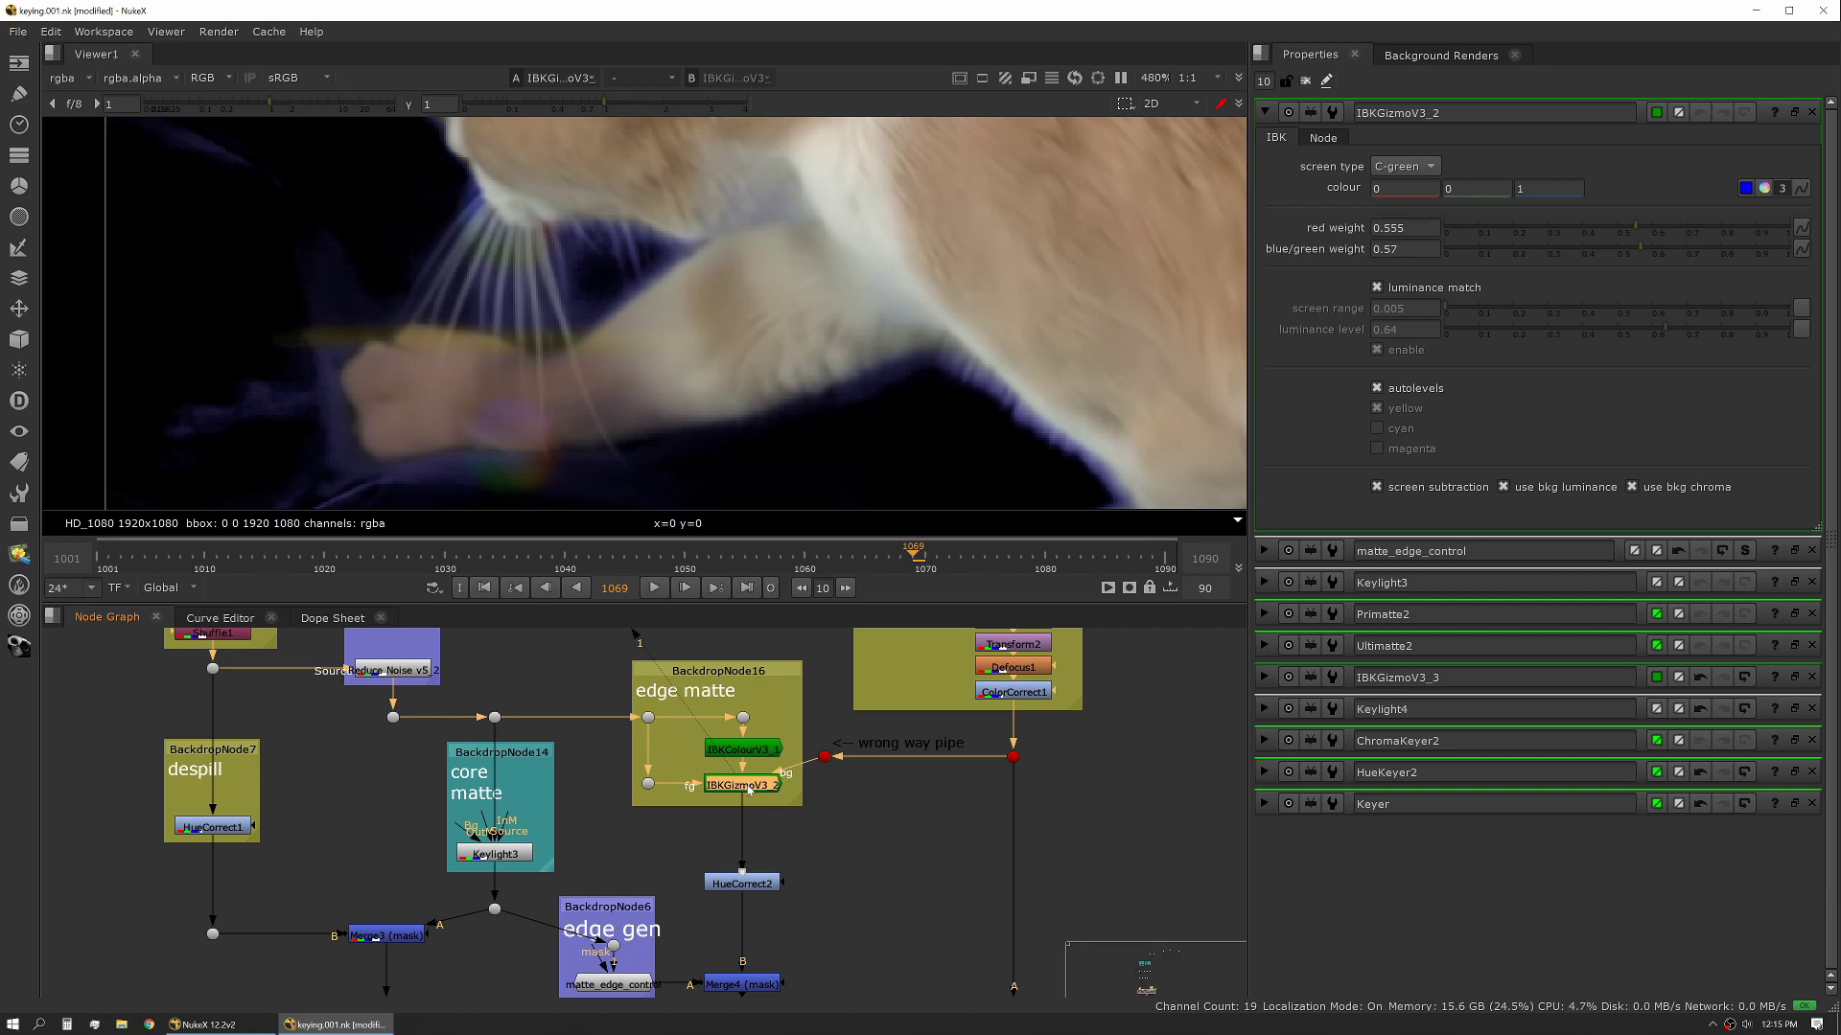
View the ColorCorrect1 background that feeds the edge matte, and reopen the IBKGizmoV3_2 settings.
left_click(1013, 698)
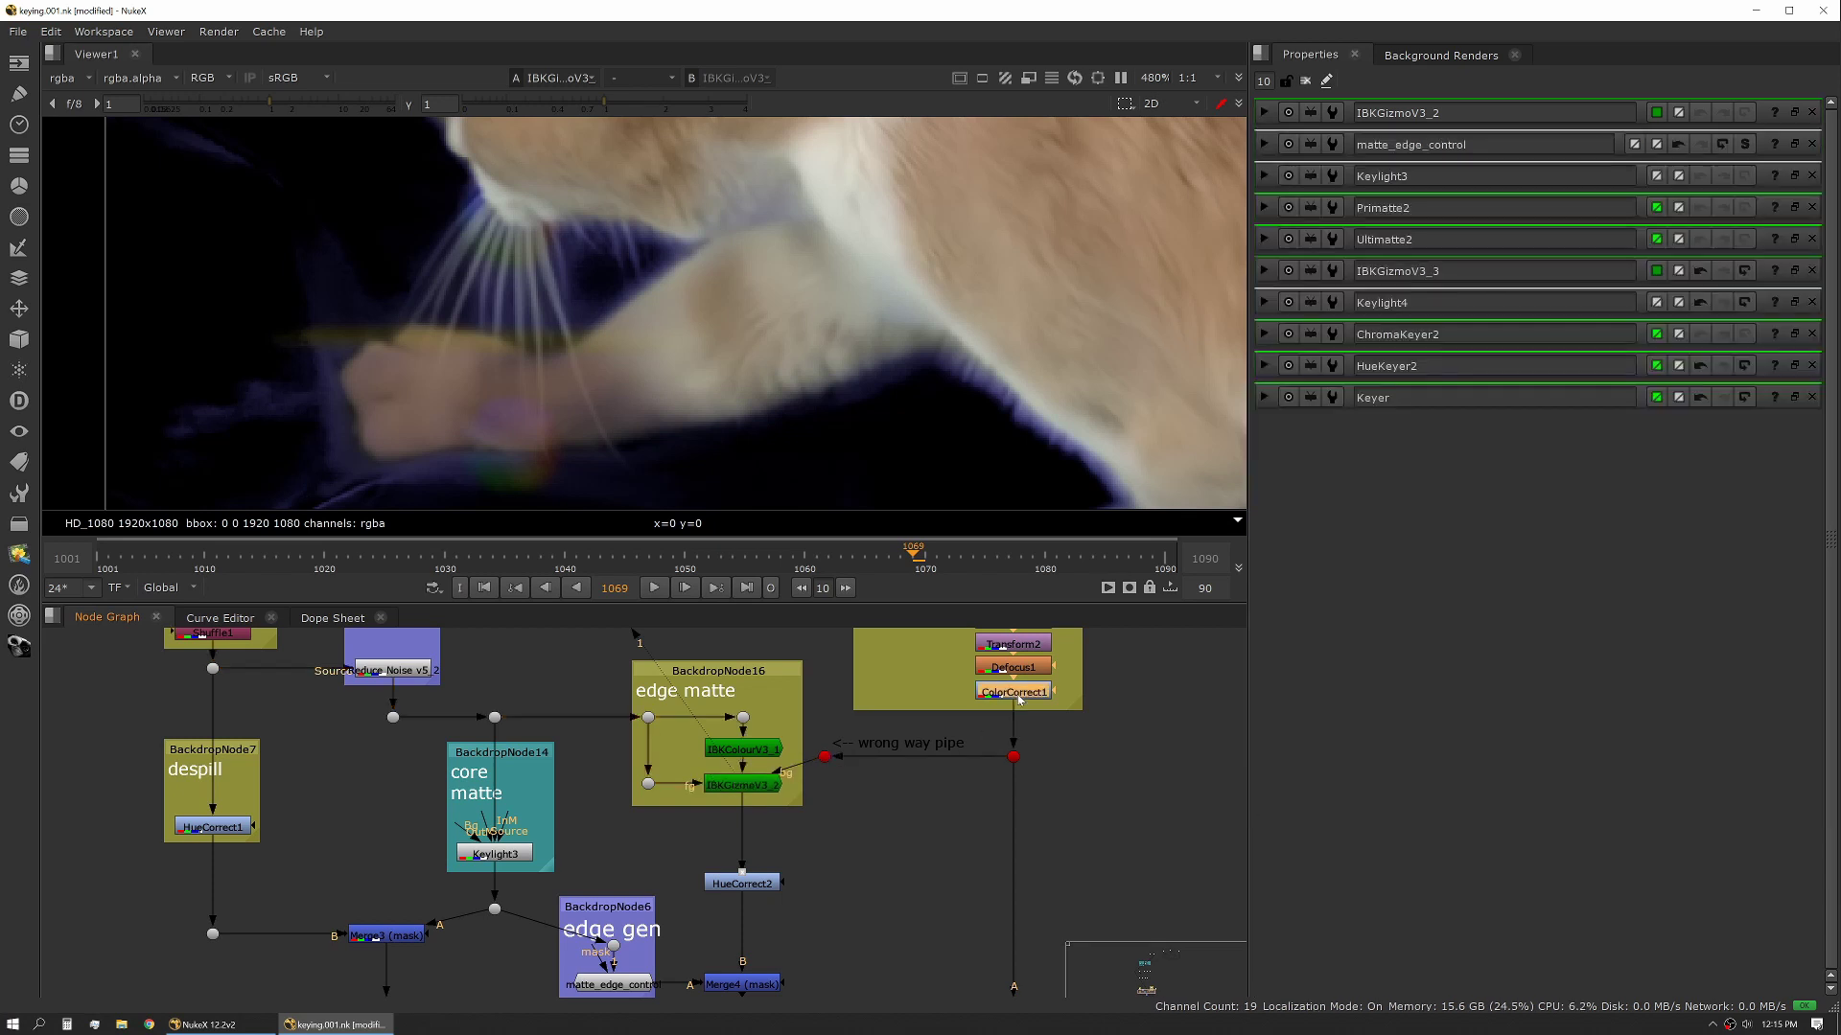
key("1")
scroll(739, 358, "down", 4)
middle_click_drag(730, 370, 553, 354)
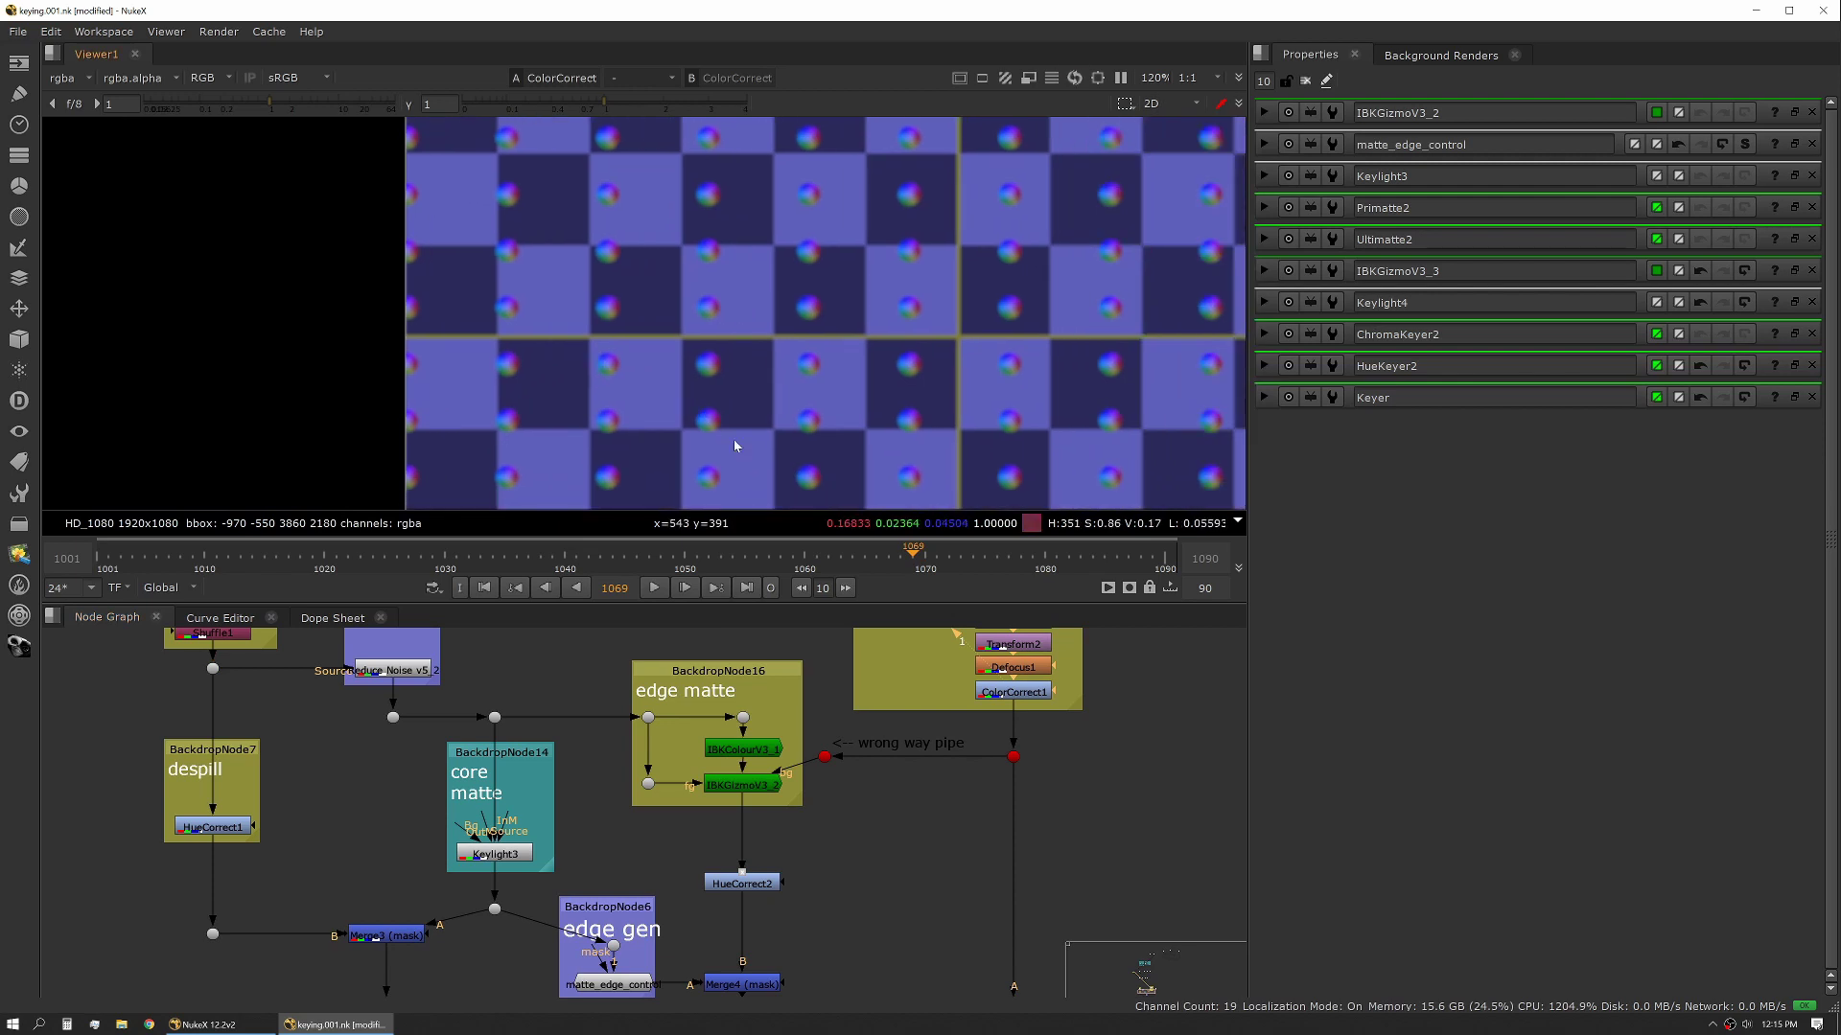
double_click(758, 783)
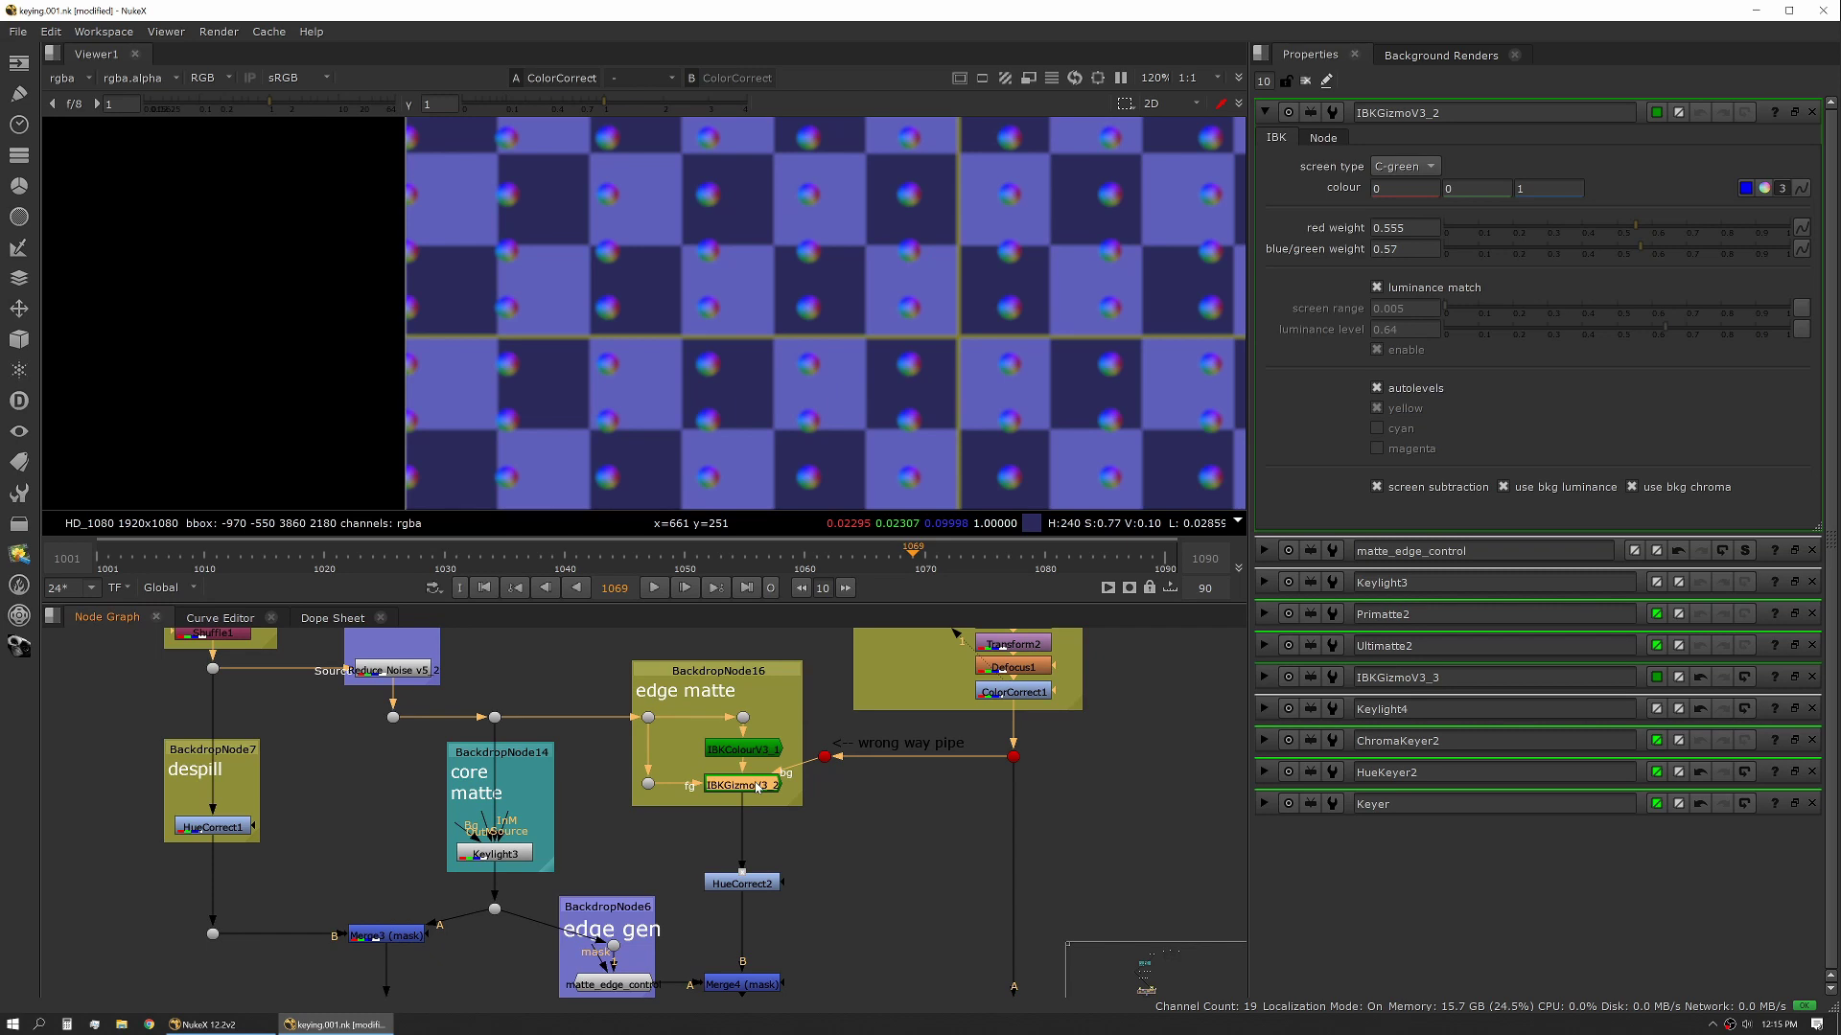
View the final Merge5 composite over the checkerboard background close up around the cat's whiskers and front paw.
middle_click_drag(870, 949, 796, 764)
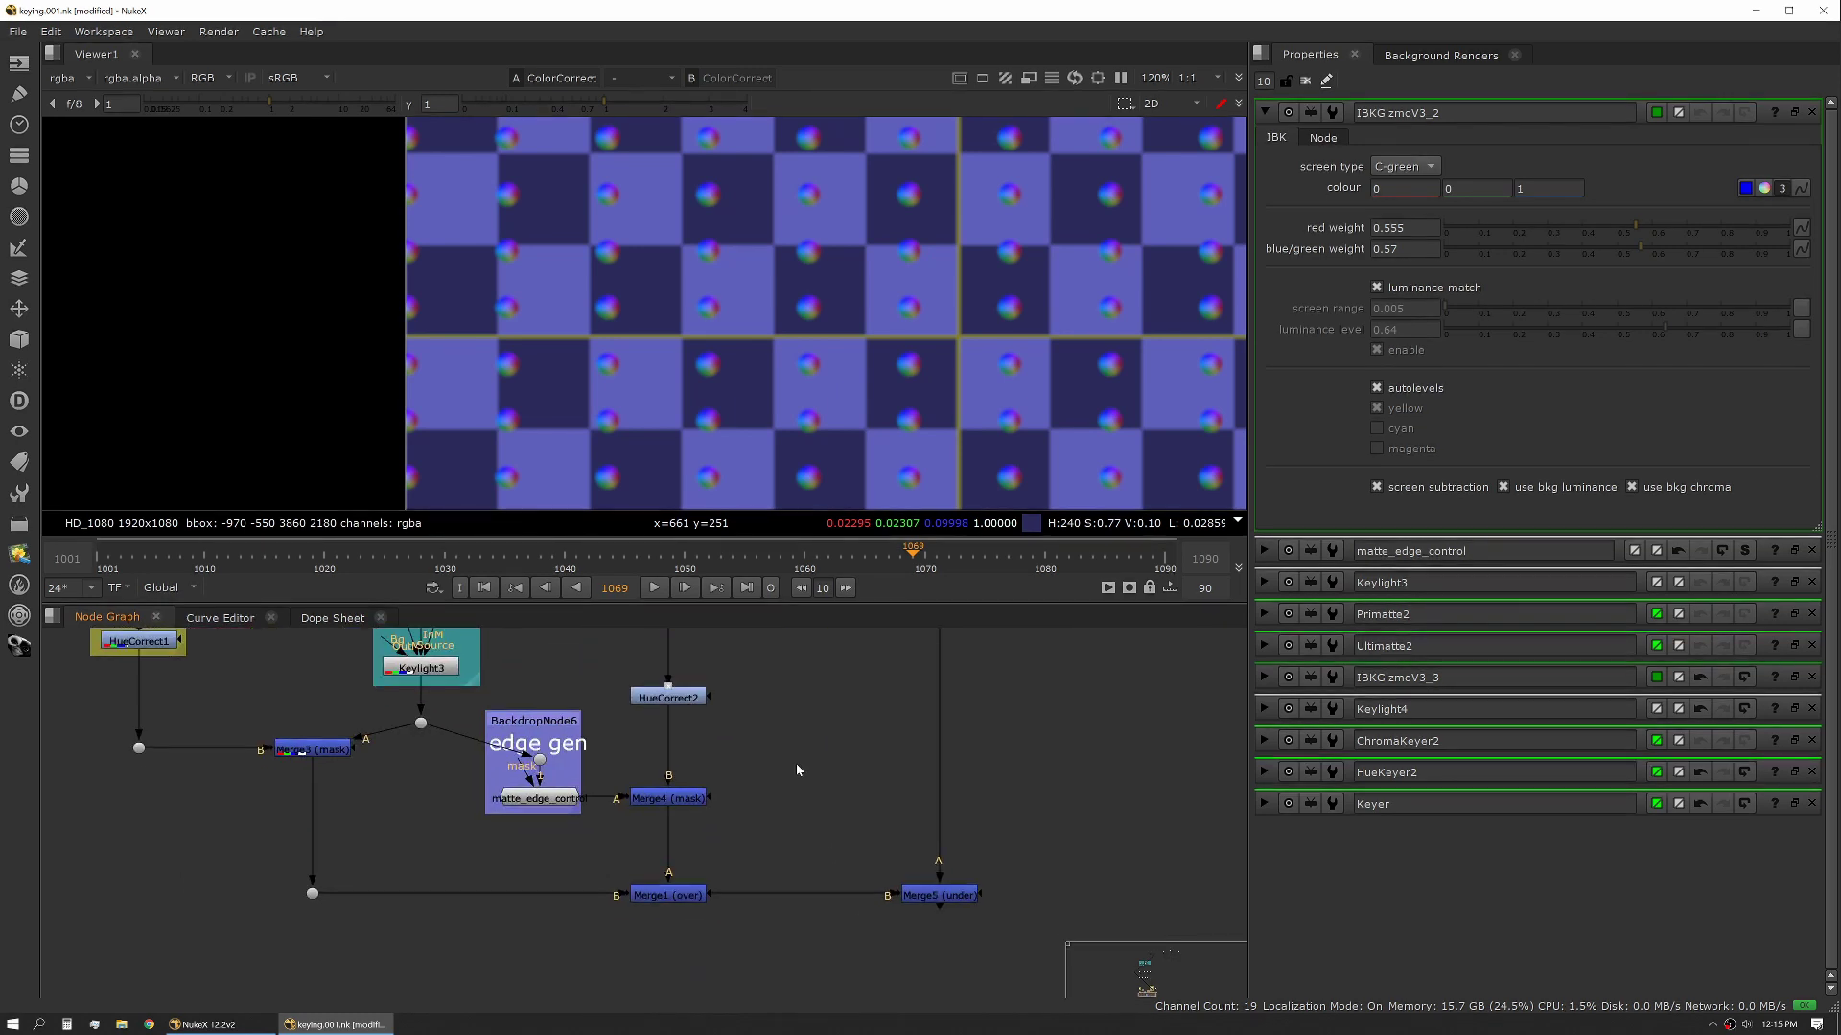
left_click(948, 897)
key("1")
scroll(565, 386, "up", 8)
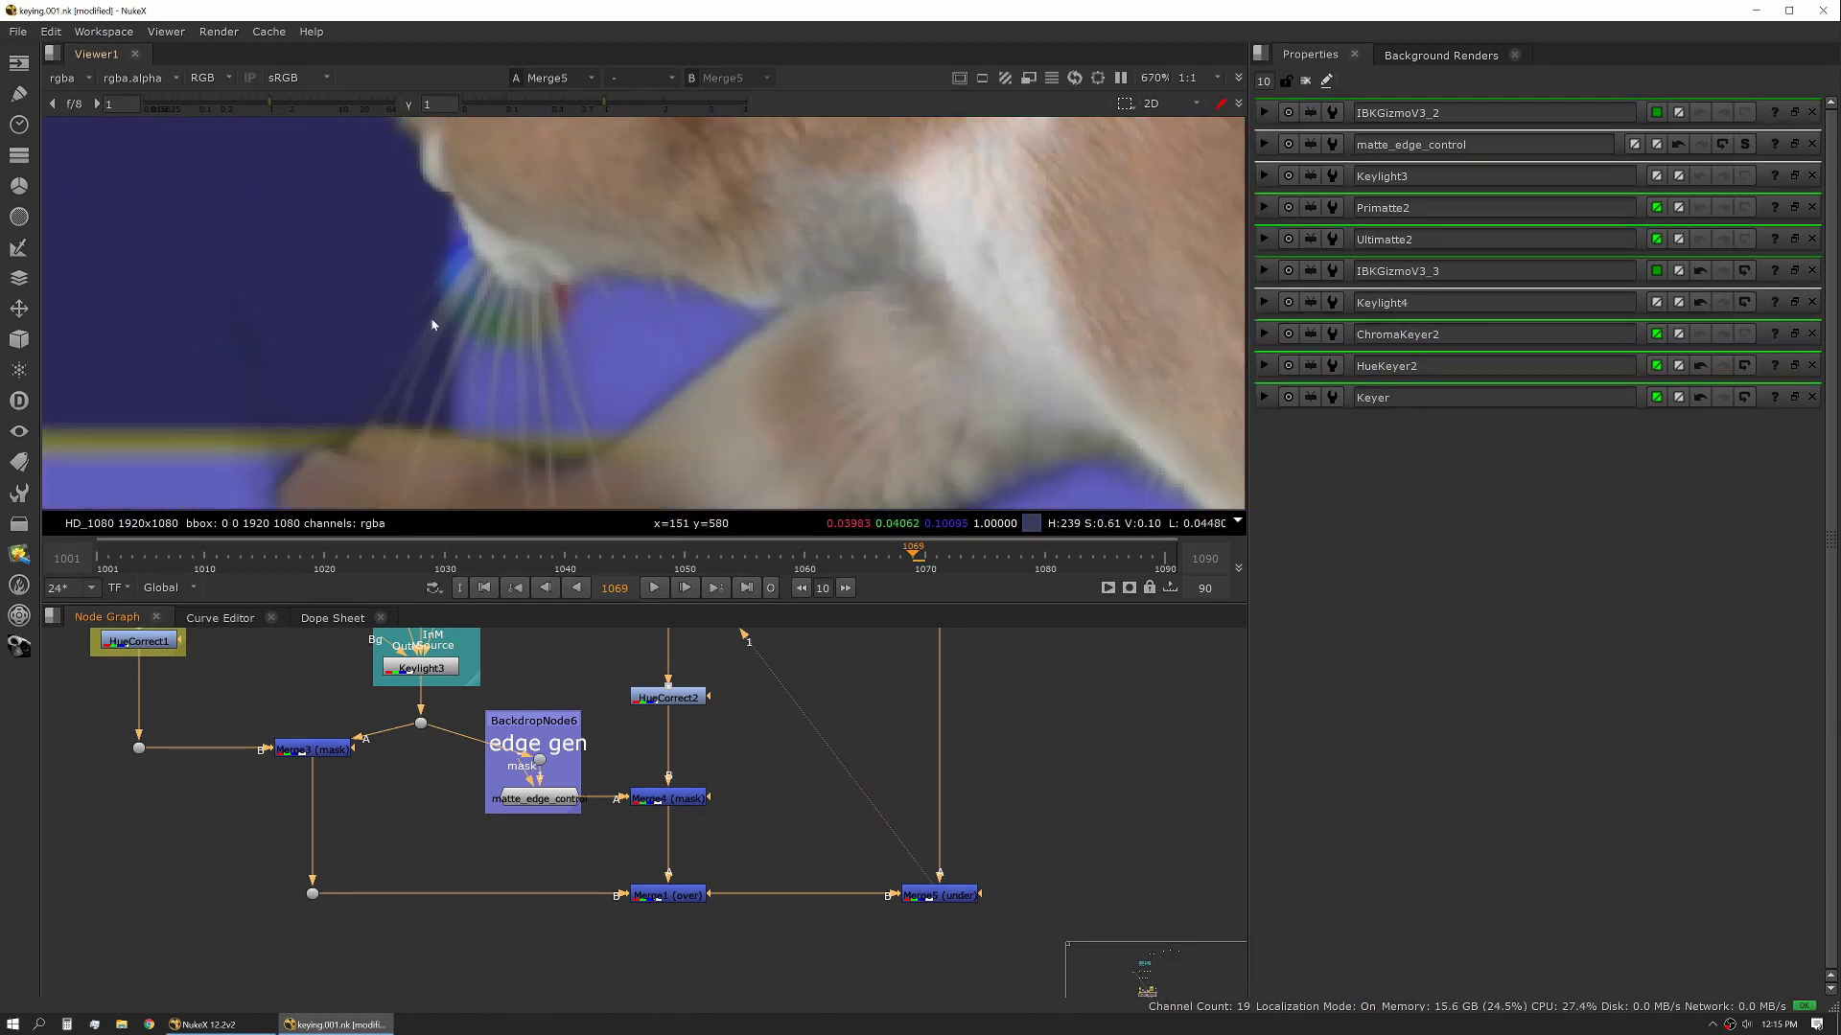
Go to frame 1026 and examine the Merge5 composite around the cat's head and front legs.
left_click(397, 556)
scroll(719, 396, "down", 7)
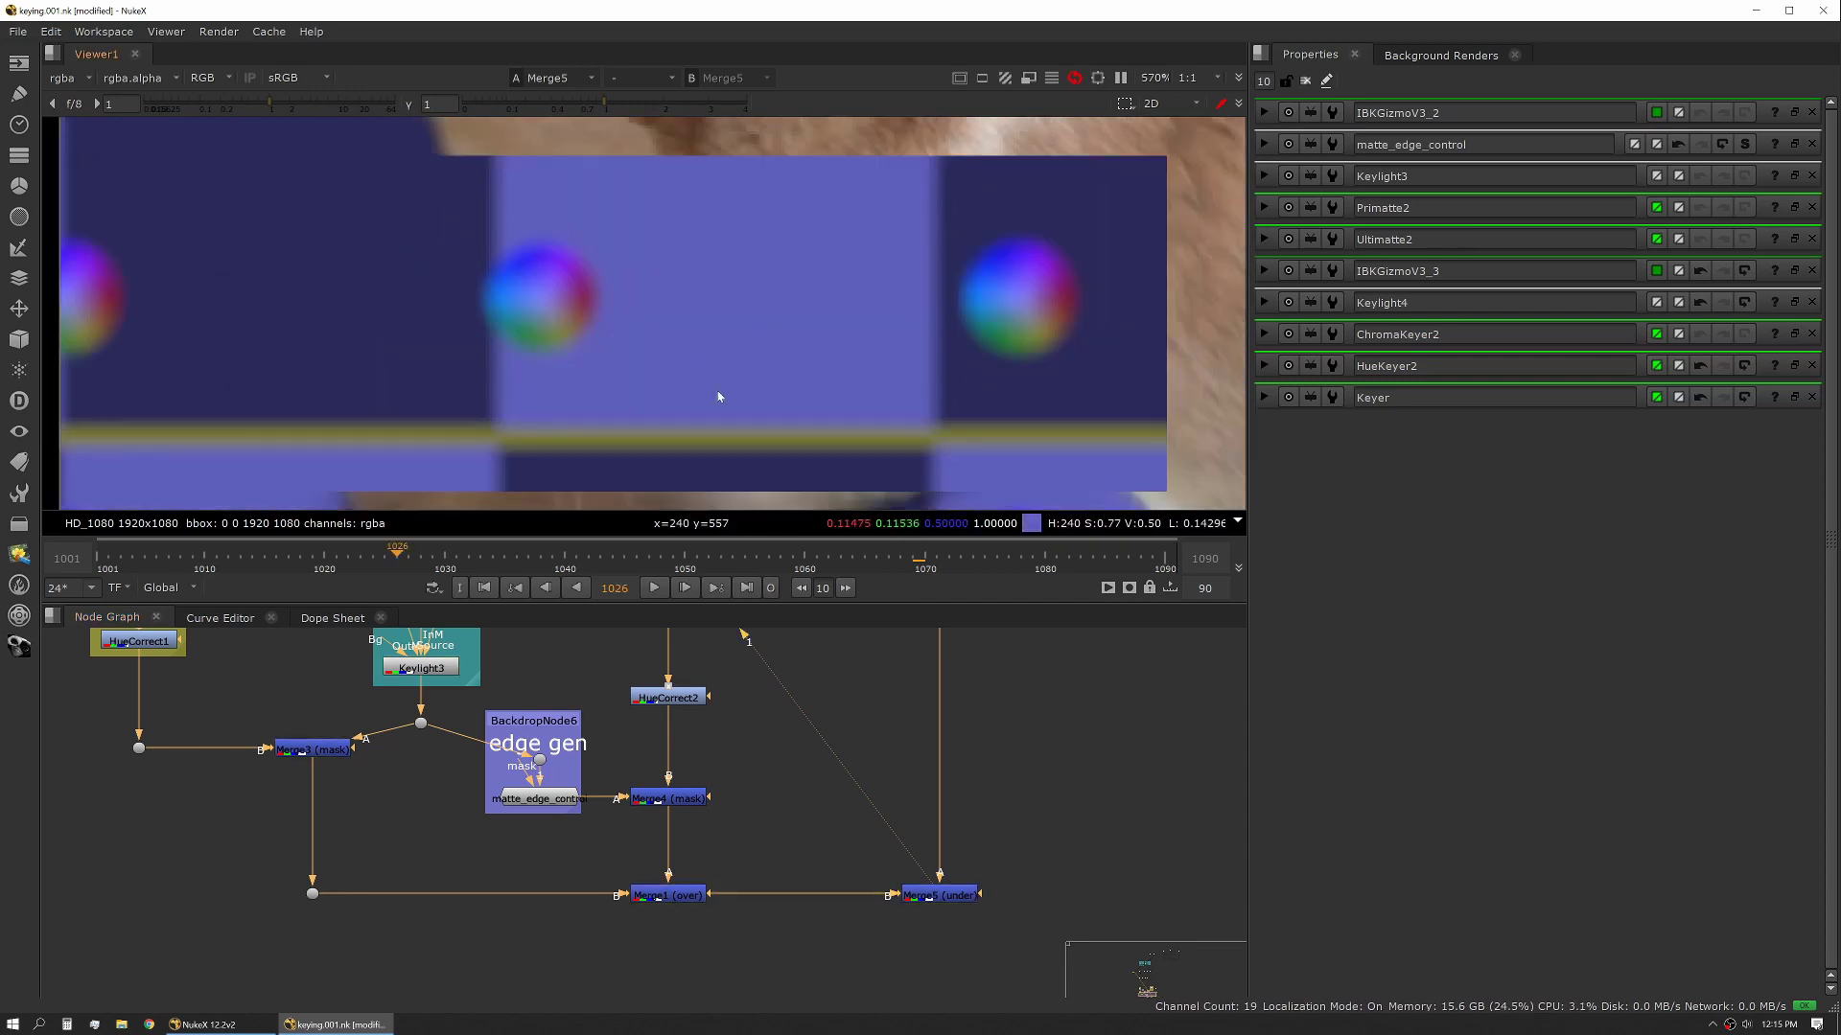
middle_click_drag(791, 383, 393, 322)
scroll(951, 324, "down", 2)
middle_click_drag(952, 335, 431, 311)
middle_click_drag(959, 368, 636, 313)
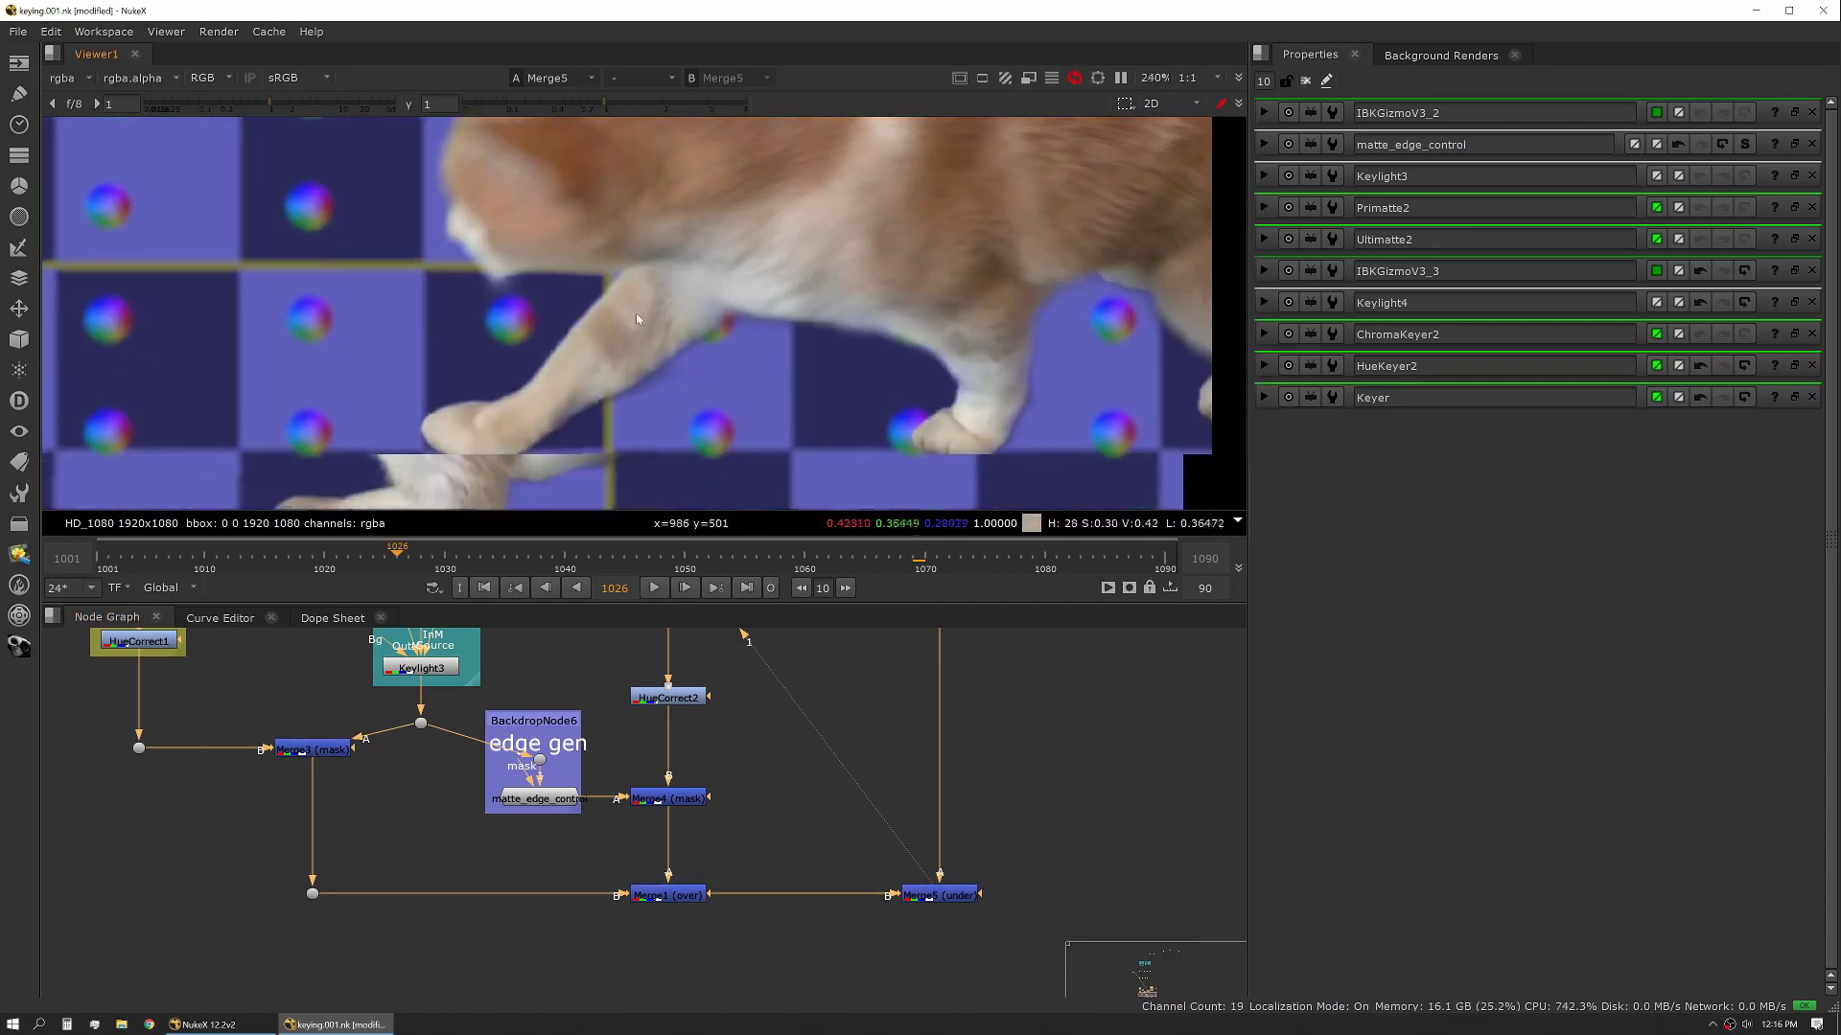
Scrub the Merge5 composite to frame 1022 and examine the motion-blurred front paw up close.
left_click(292, 553)
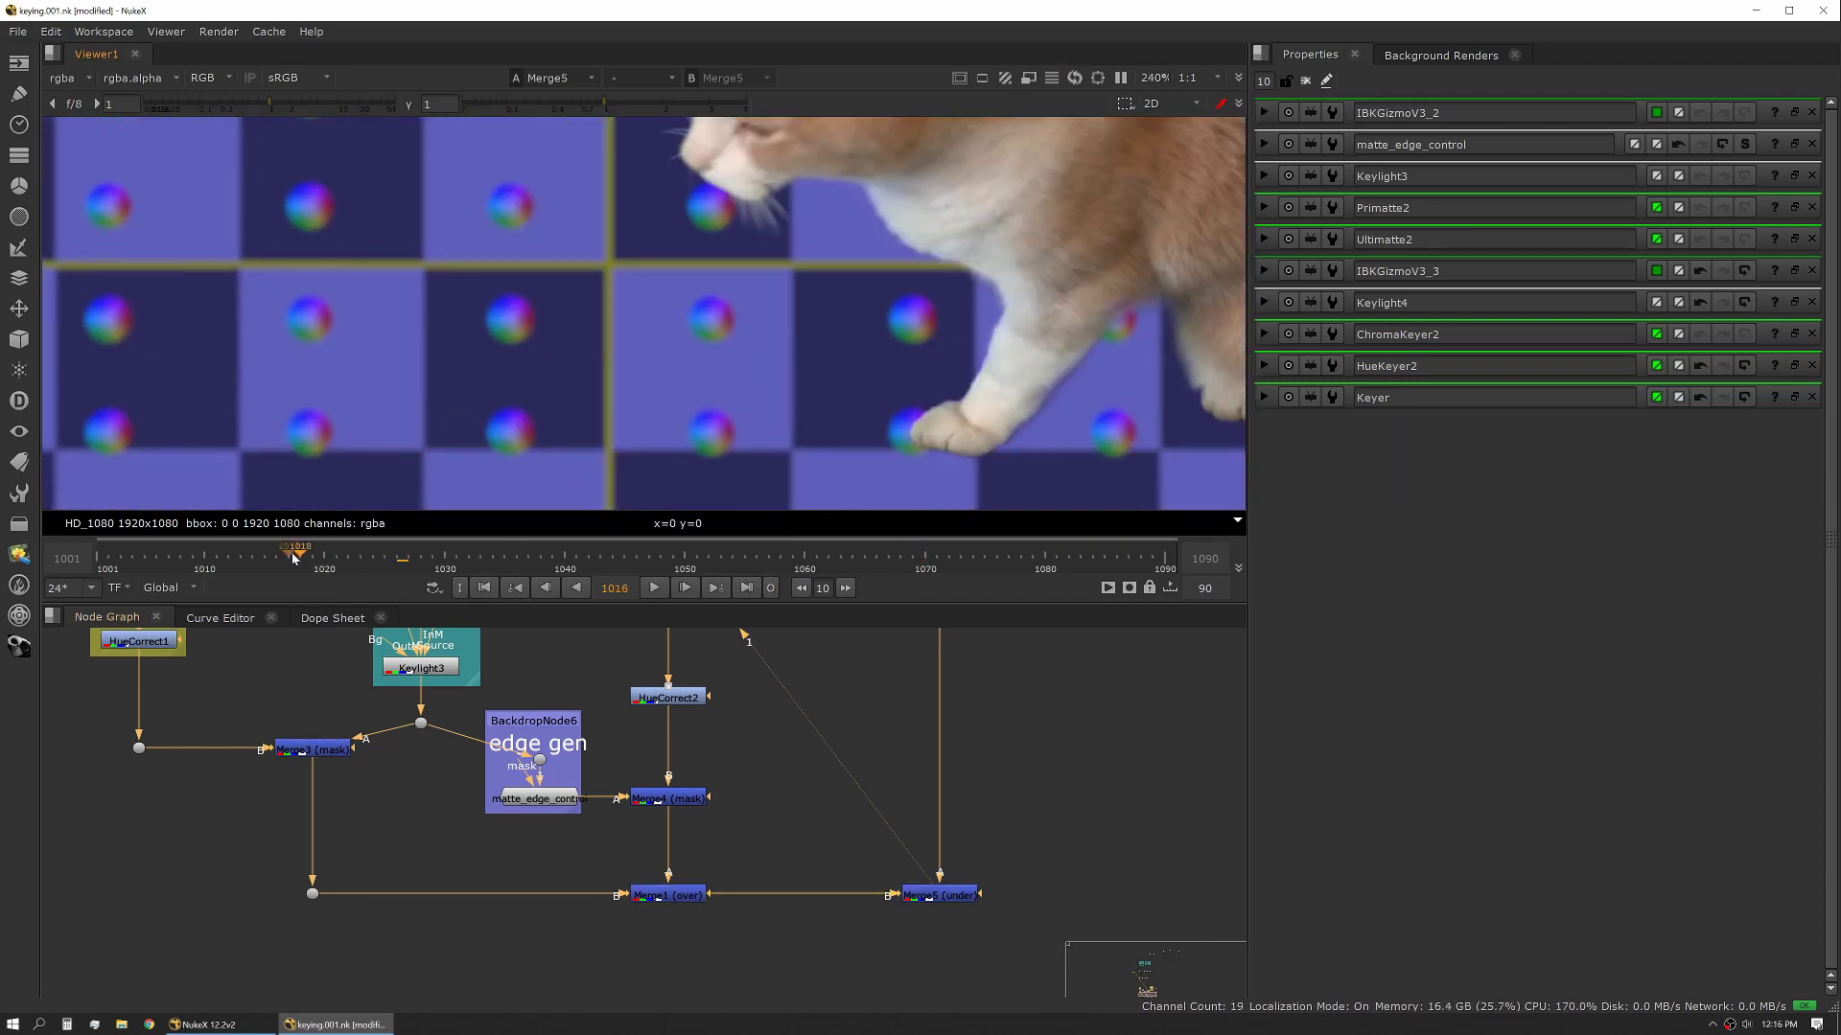
left_click(395, 565)
left_click_drag(396, 566, 348, 560)
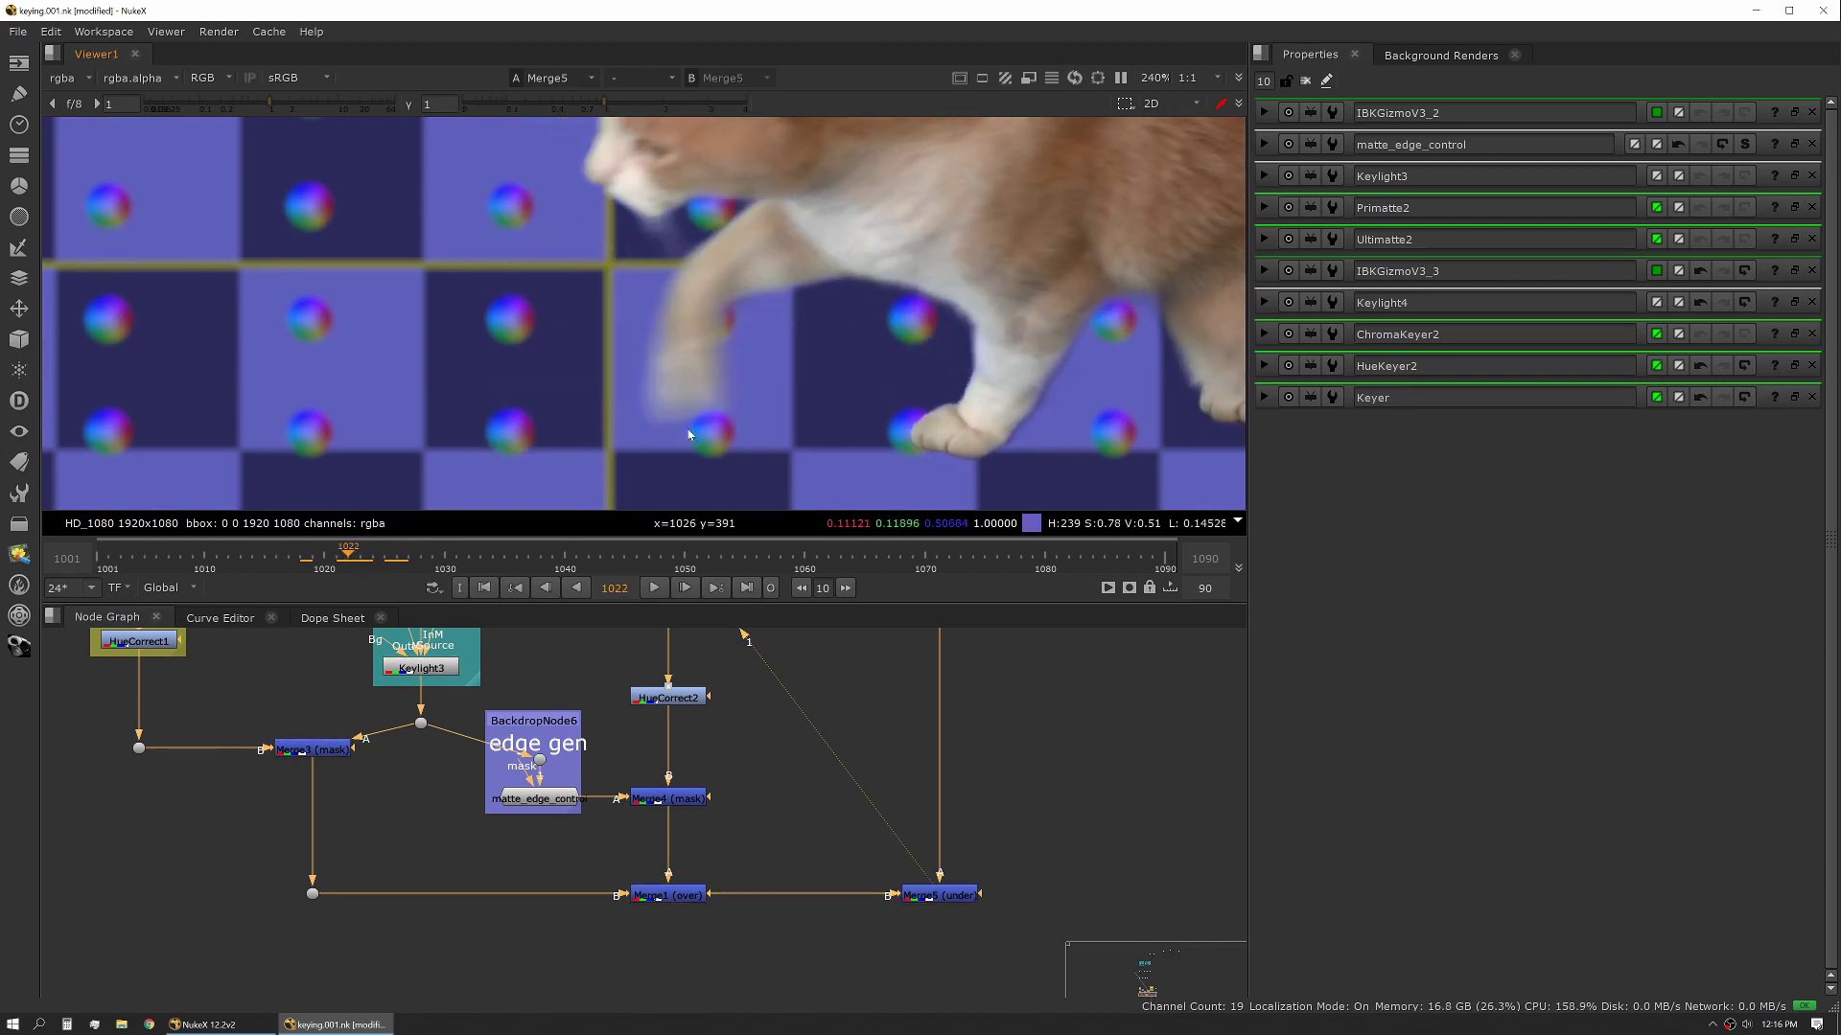
scroll(704, 299, "up", 4)
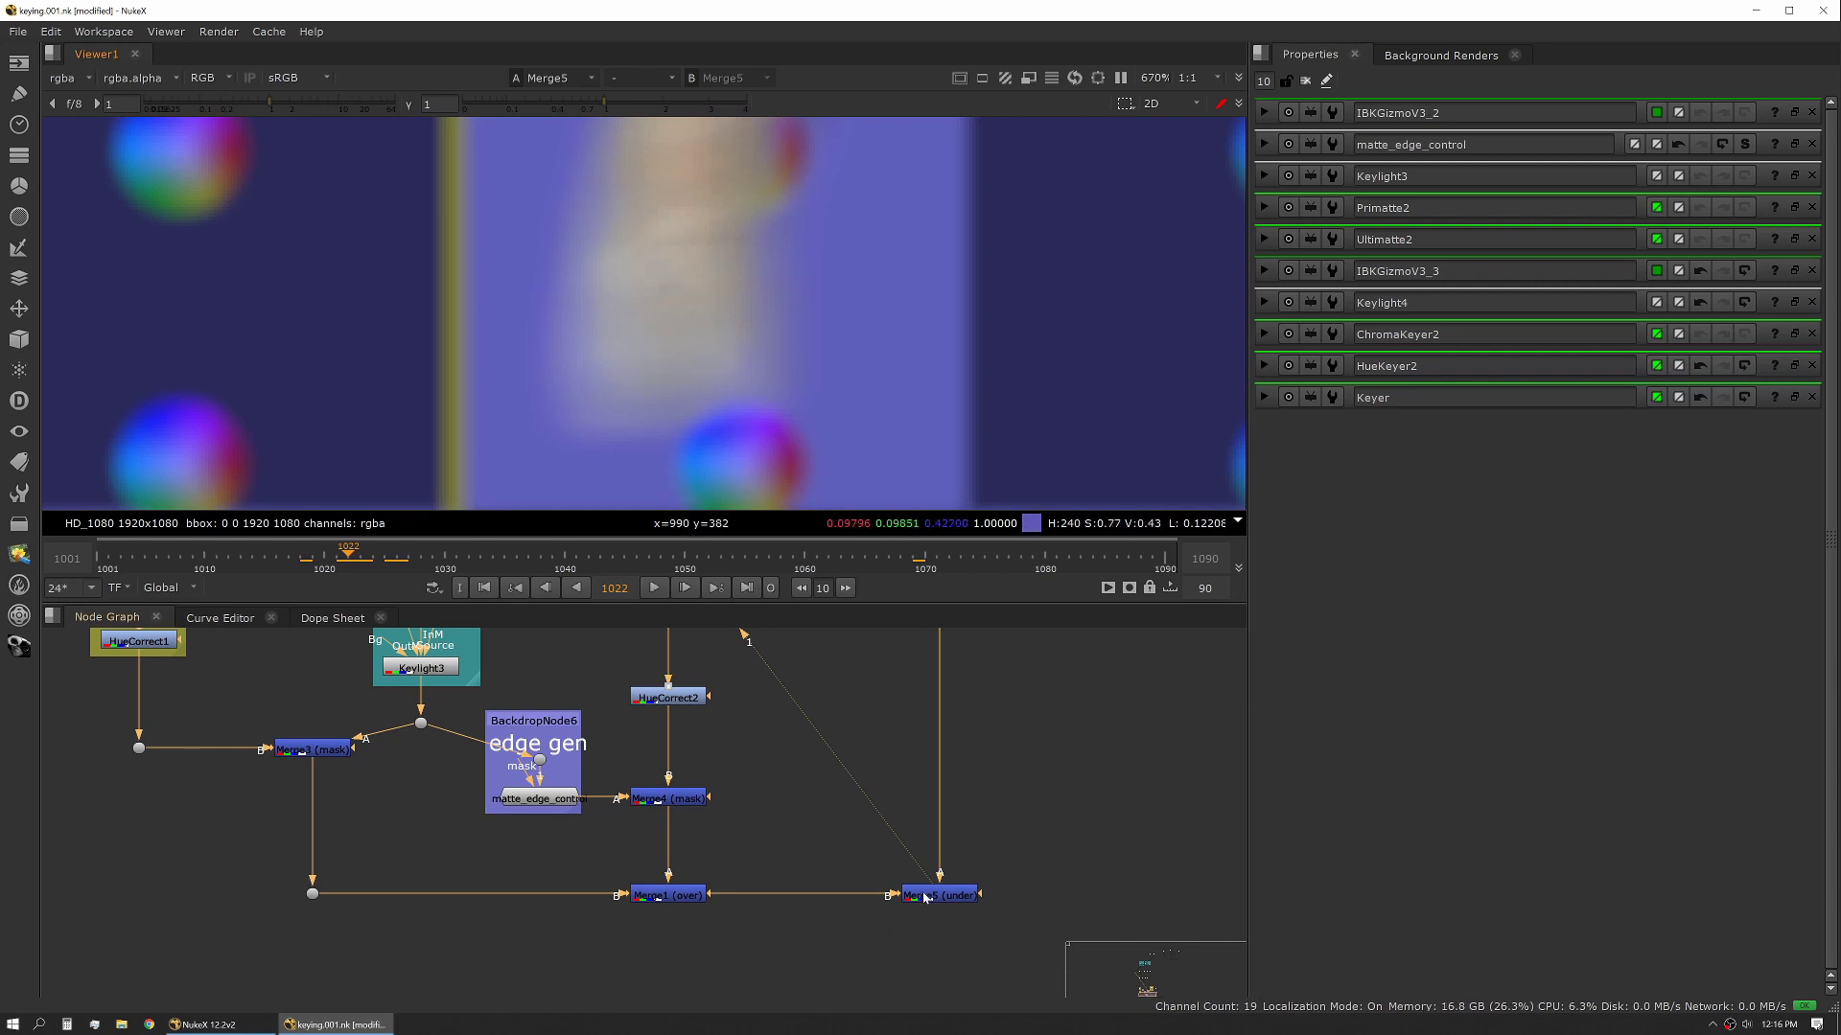
View the original green-screen plate from Shuffle1 around the blurred front paw on frame 1022.
middle_click_drag(242, 659, 393, 988)
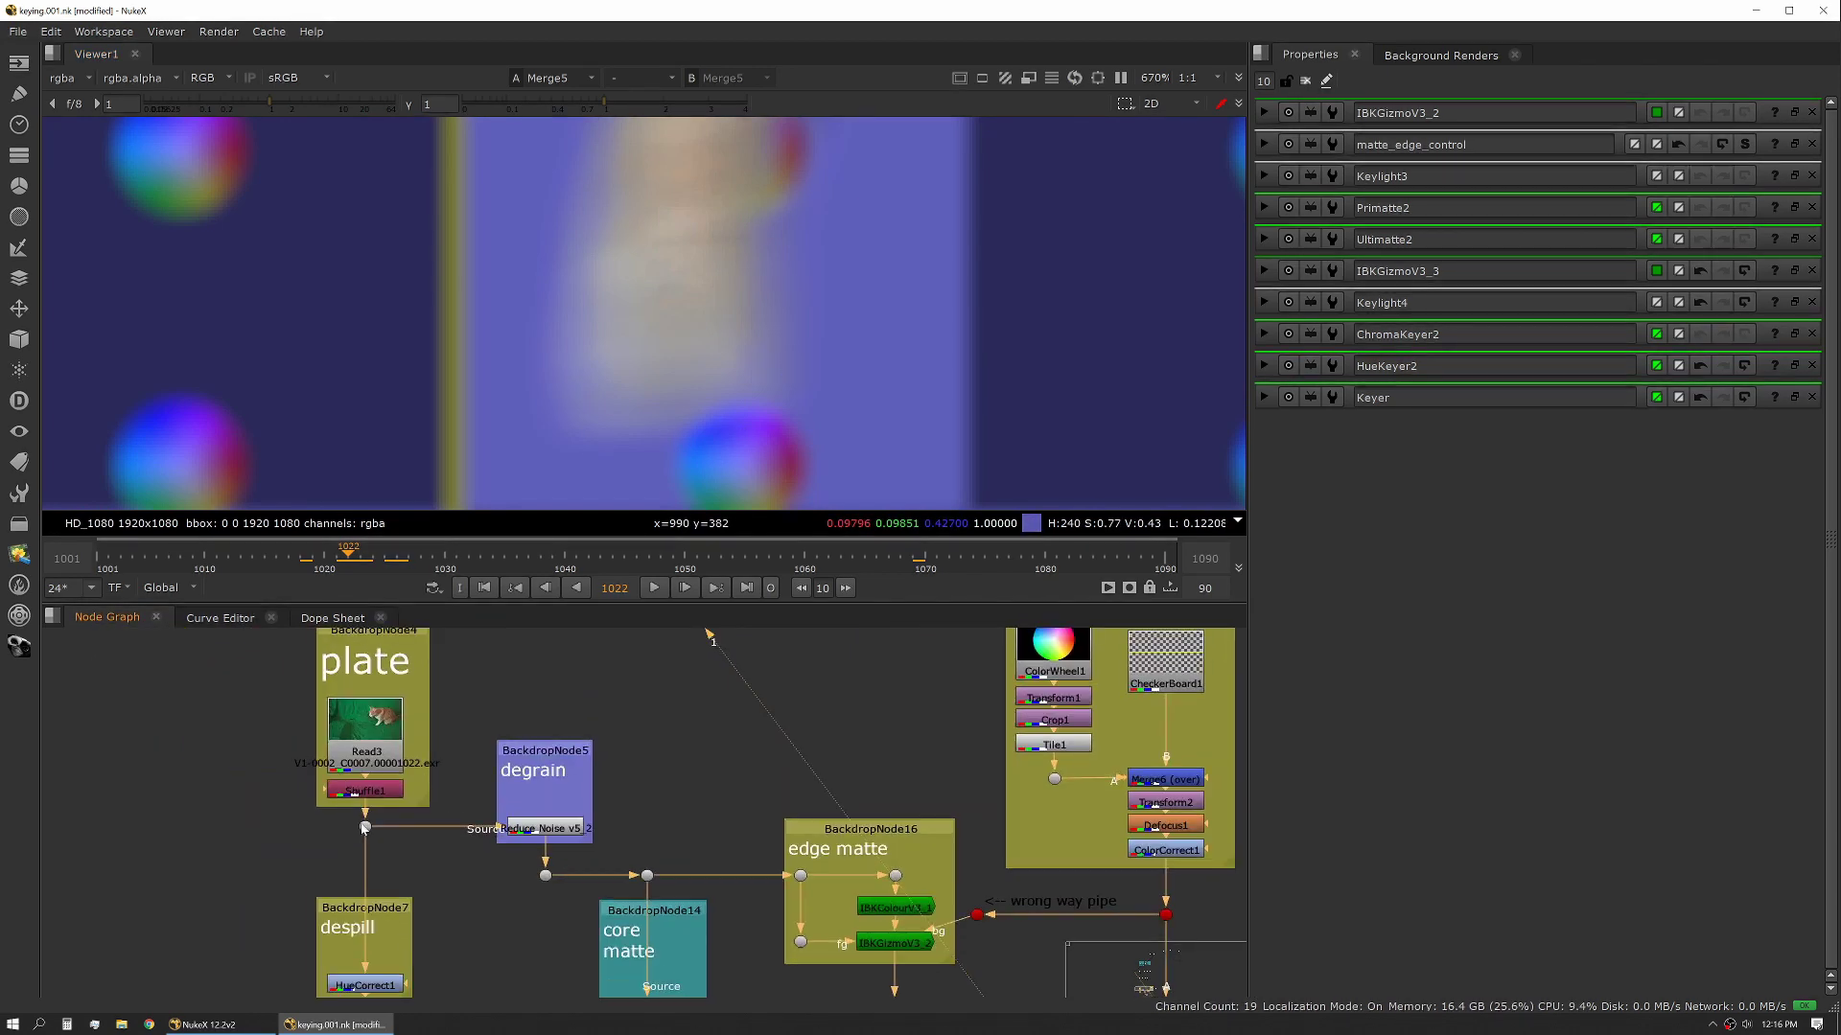
left_click(366, 790)
key("1")
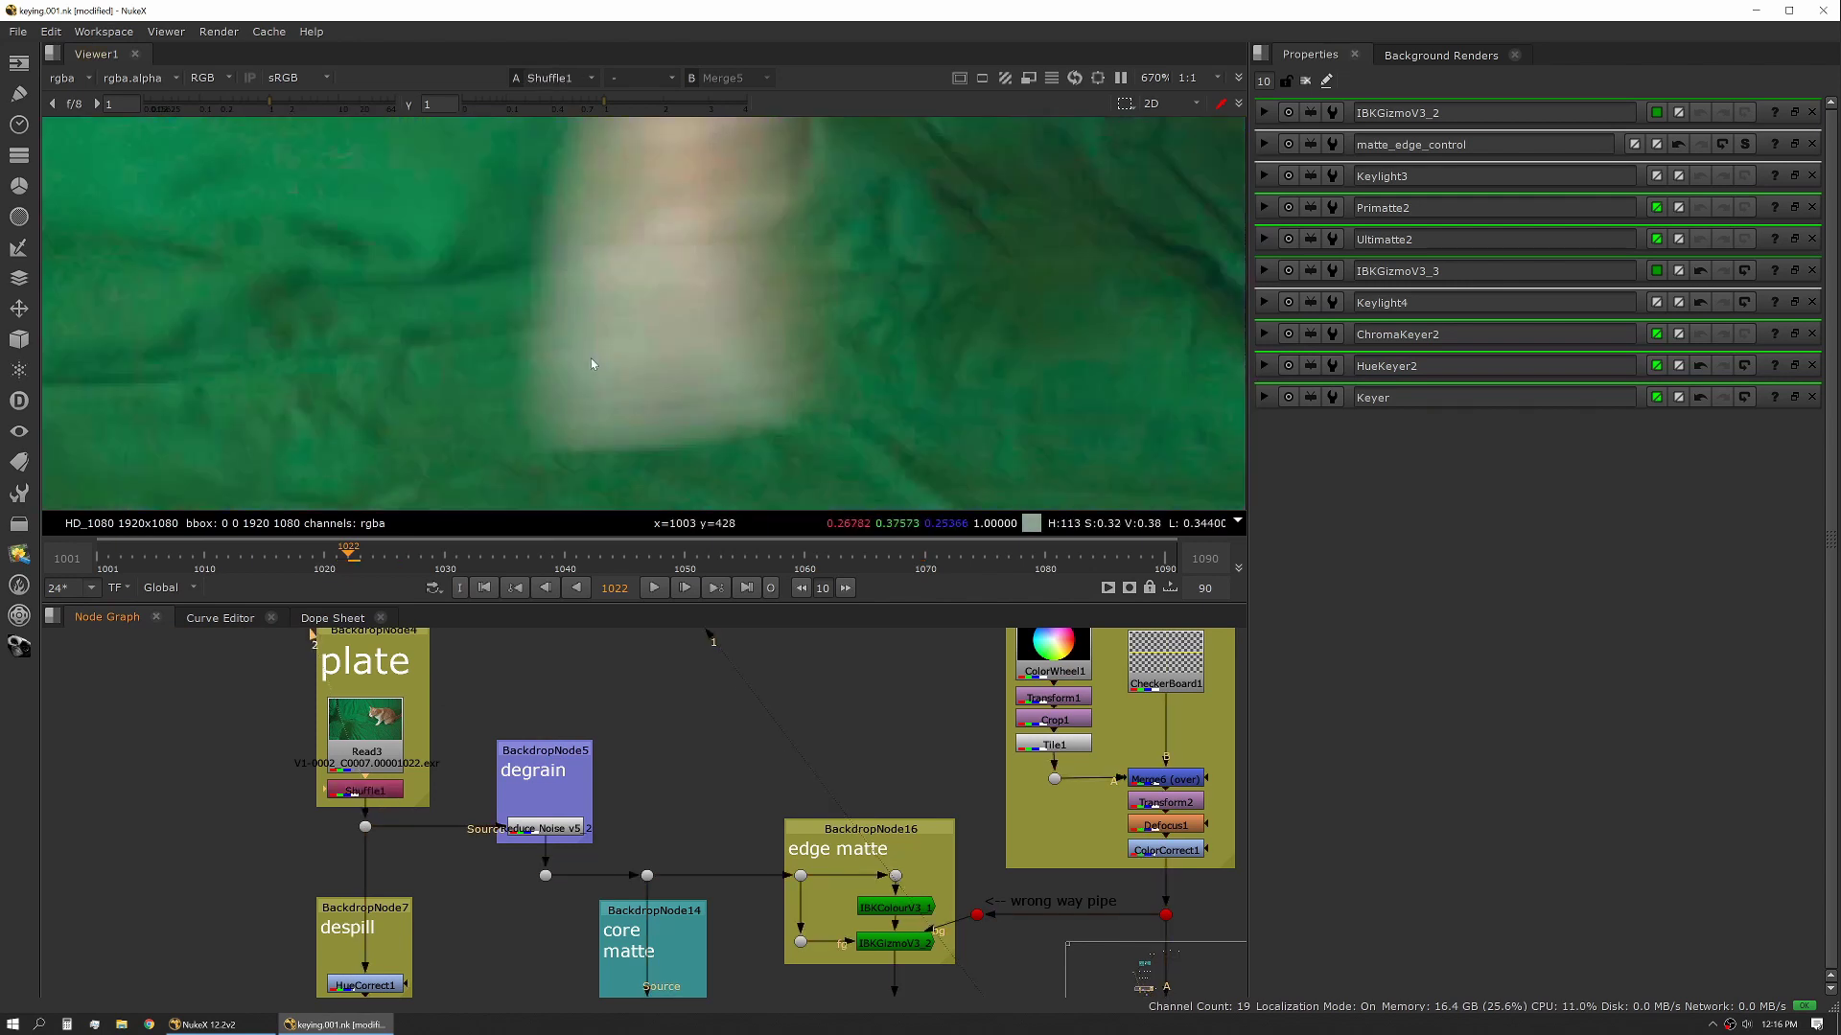
scroll(591, 358, "down", 2)
scroll(596, 341, "down", 6)
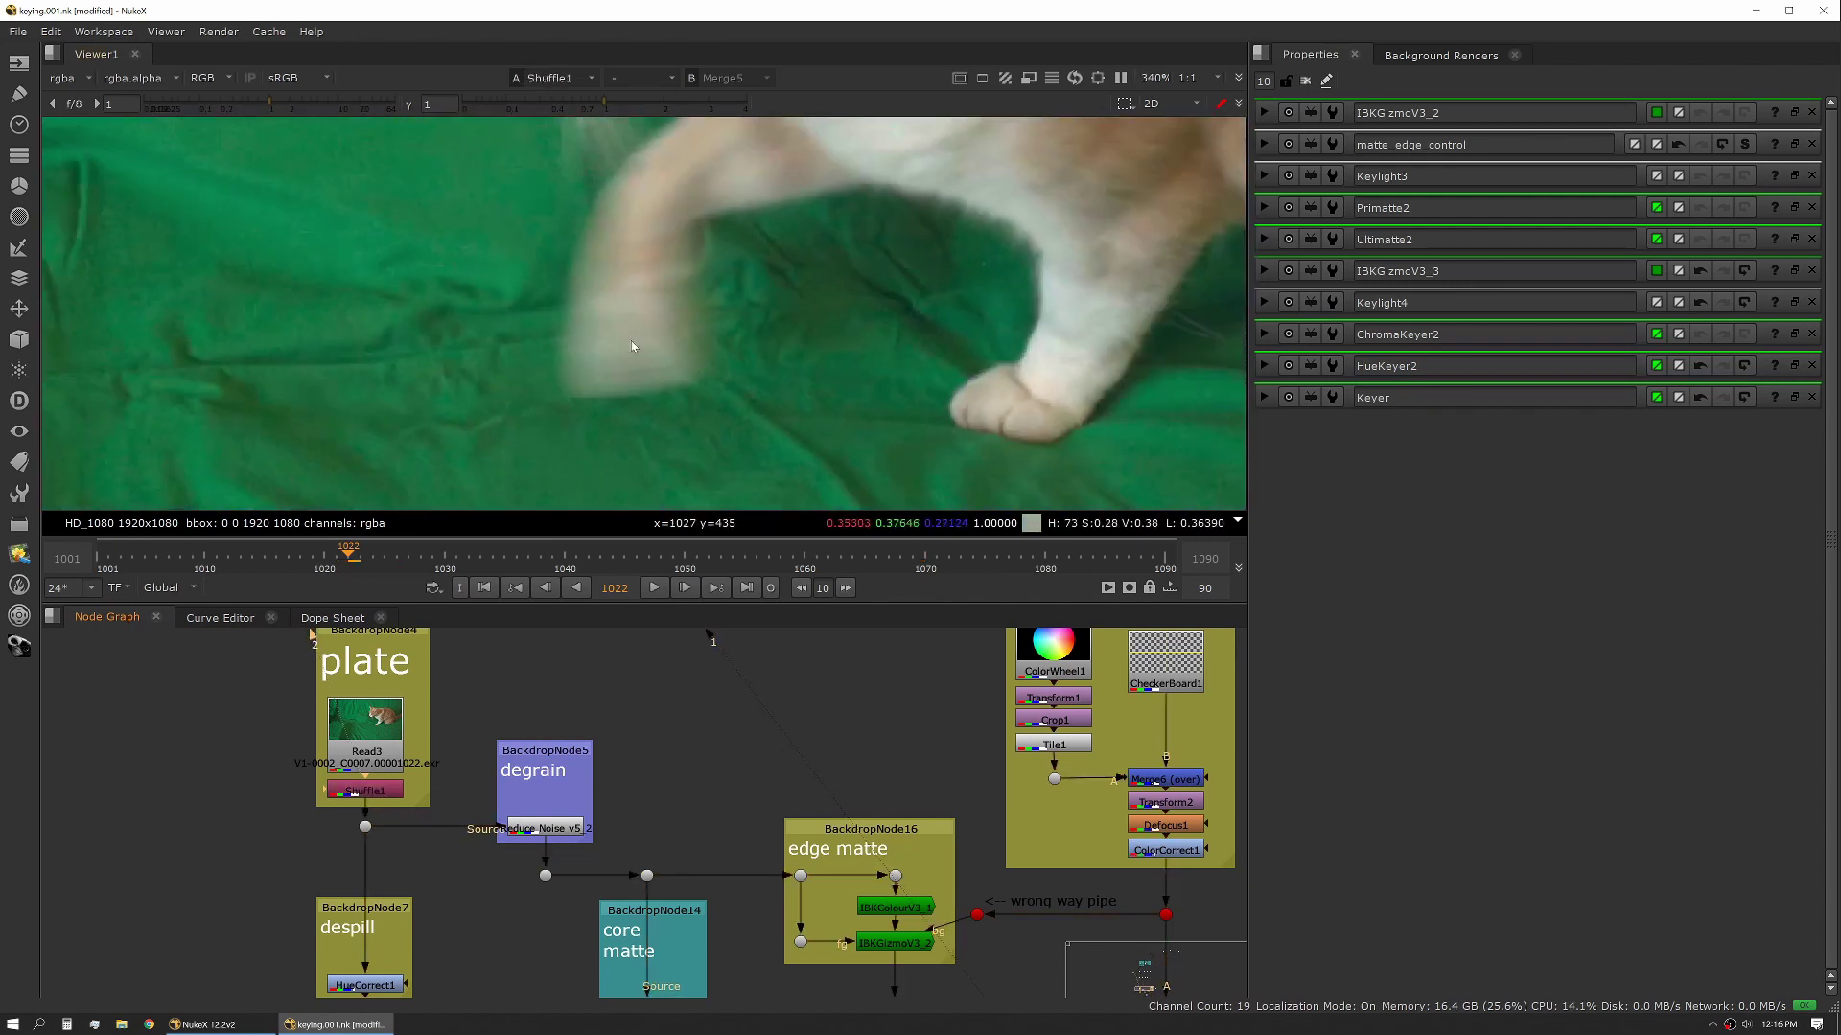
Compare the original plate with the Merge5 composite around the cat's face, whiskers and raised leg.
middle_click_drag(630, 341, 625, 353)
middle_click_drag(721, 169, 647, 423)
scroll(647, 428, "up", 3)
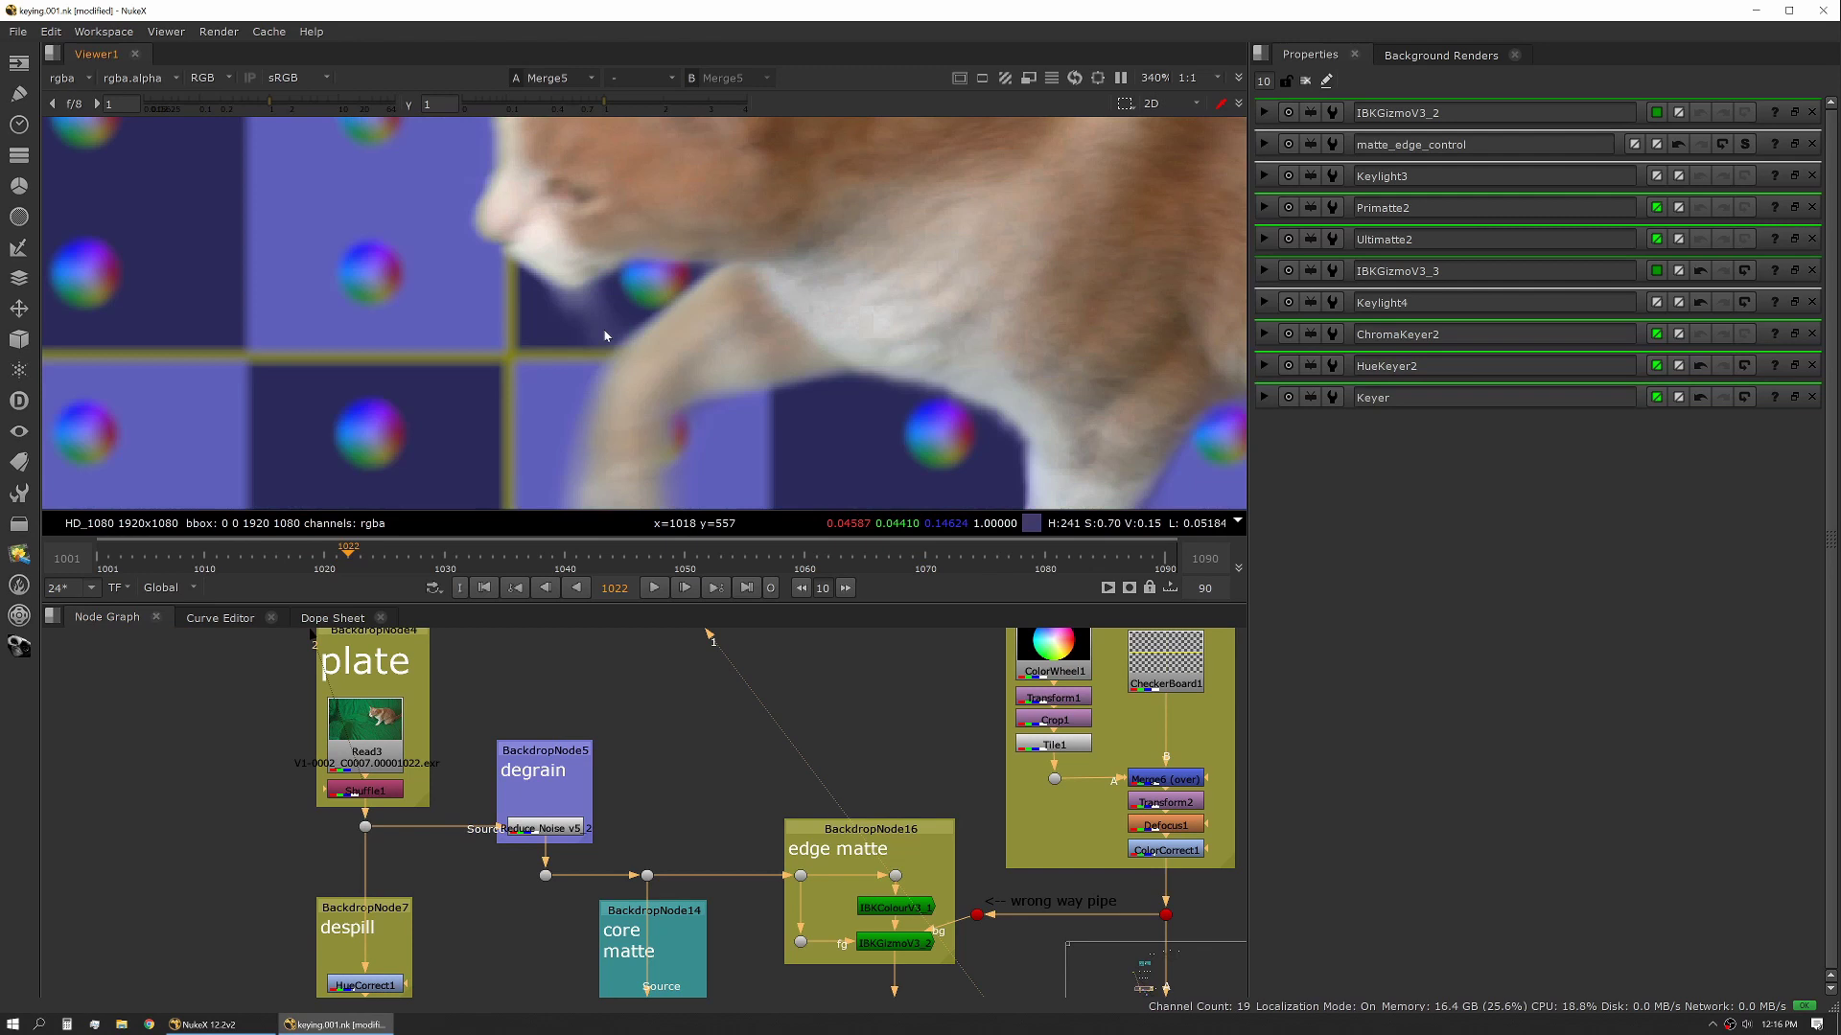
key("1")
scroll(652, 353, "down", 3)
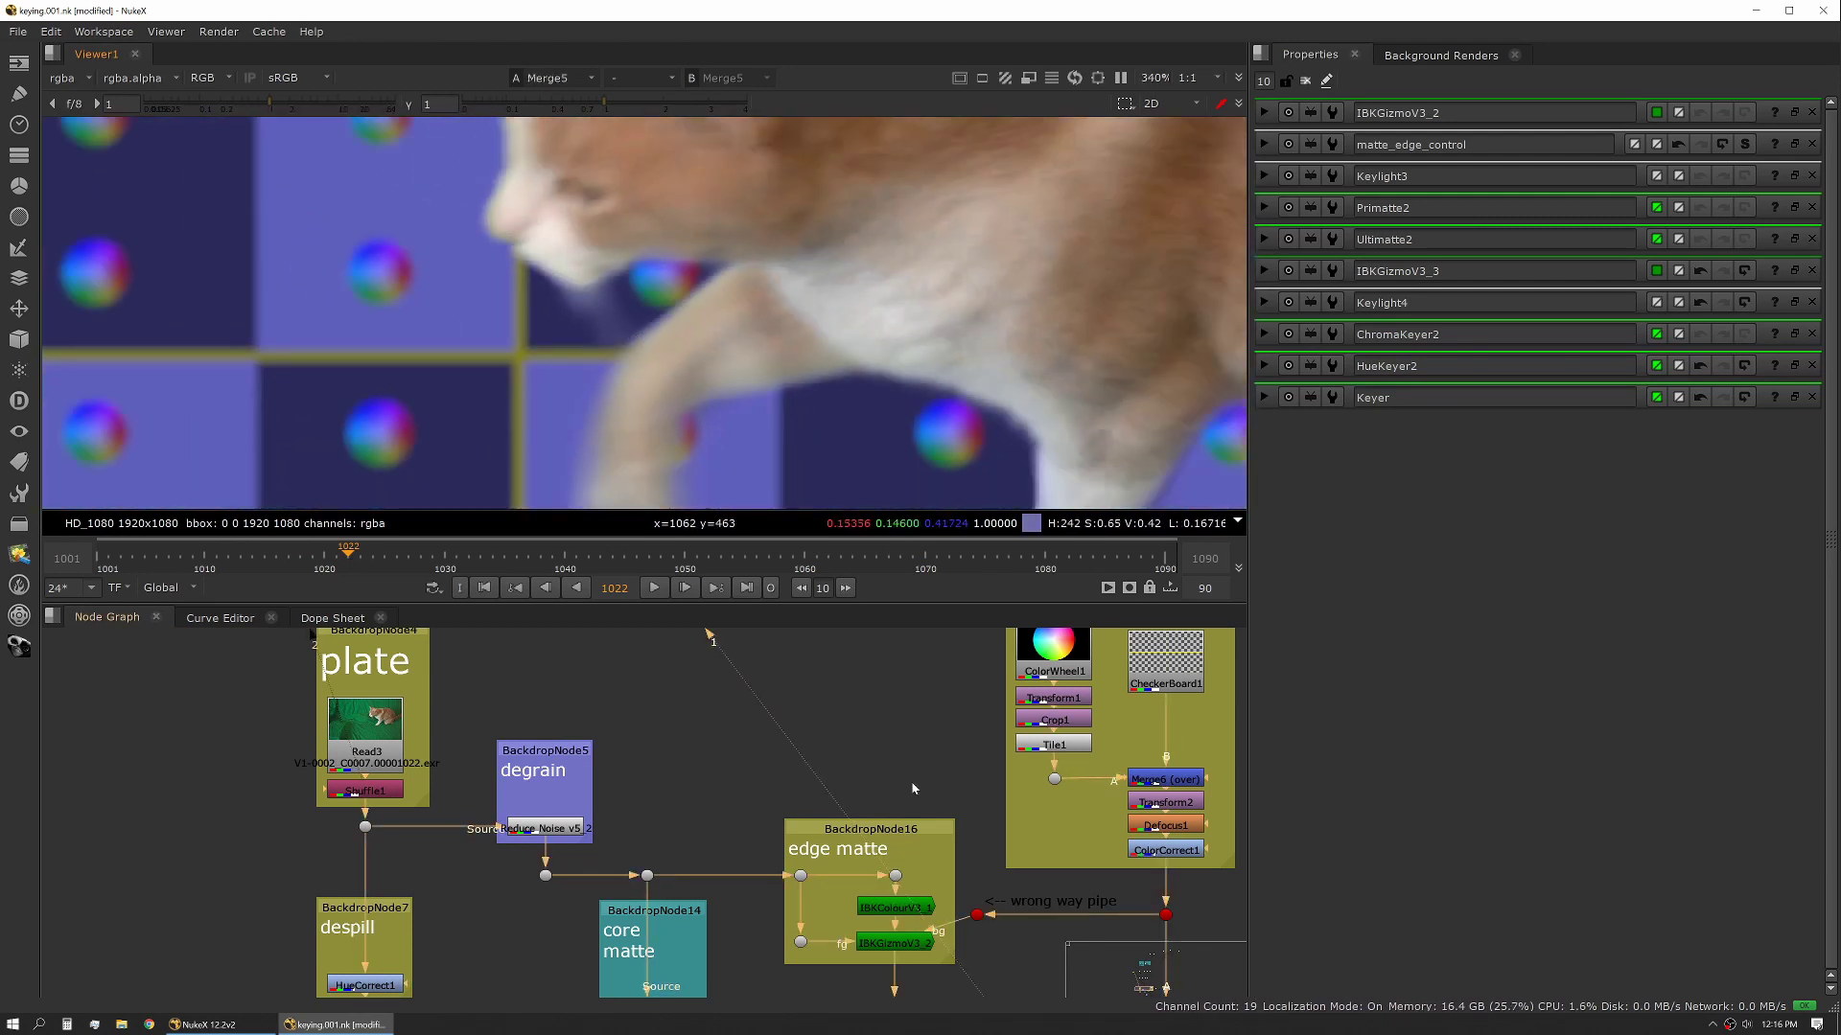
Set the edge matte's IBKGizmoV3_2 to a red weight of 0.445 and a blue/green weight of 0.74.
middle_click_drag(913, 788, 770, 711)
double_click(767, 868)
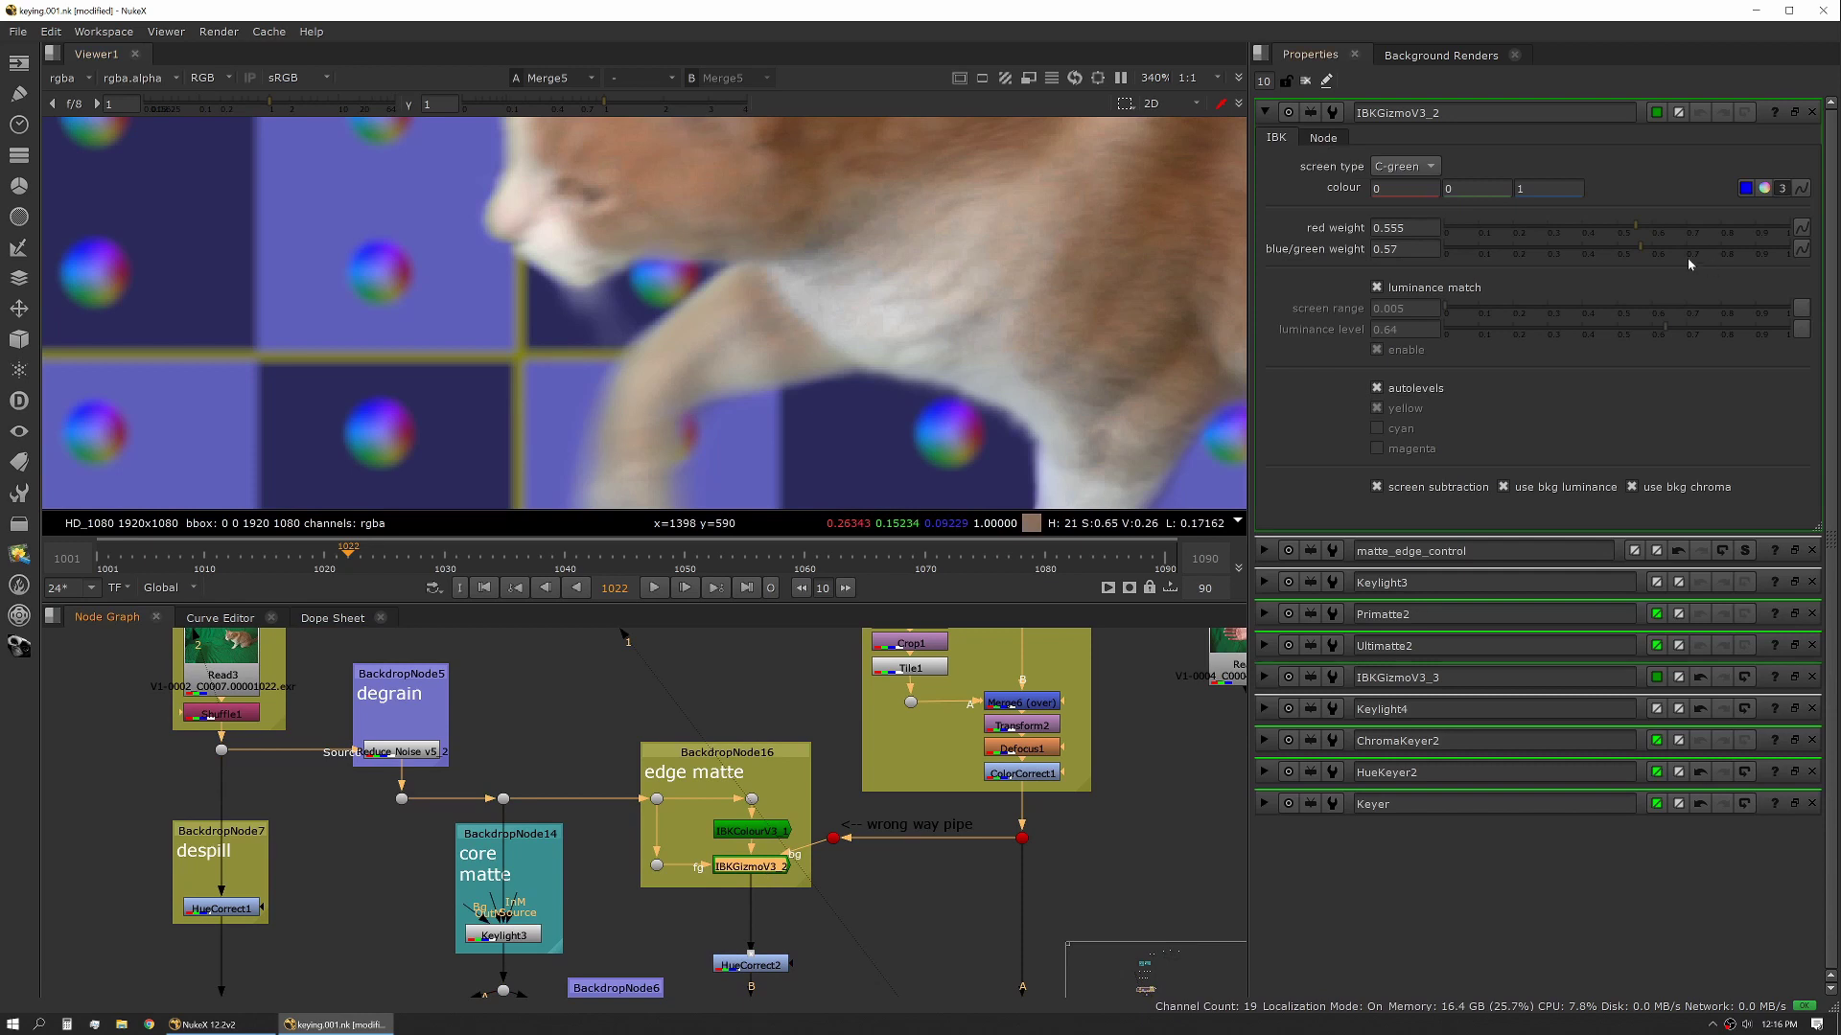
left_click_drag(1643, 253, 1597, 237)
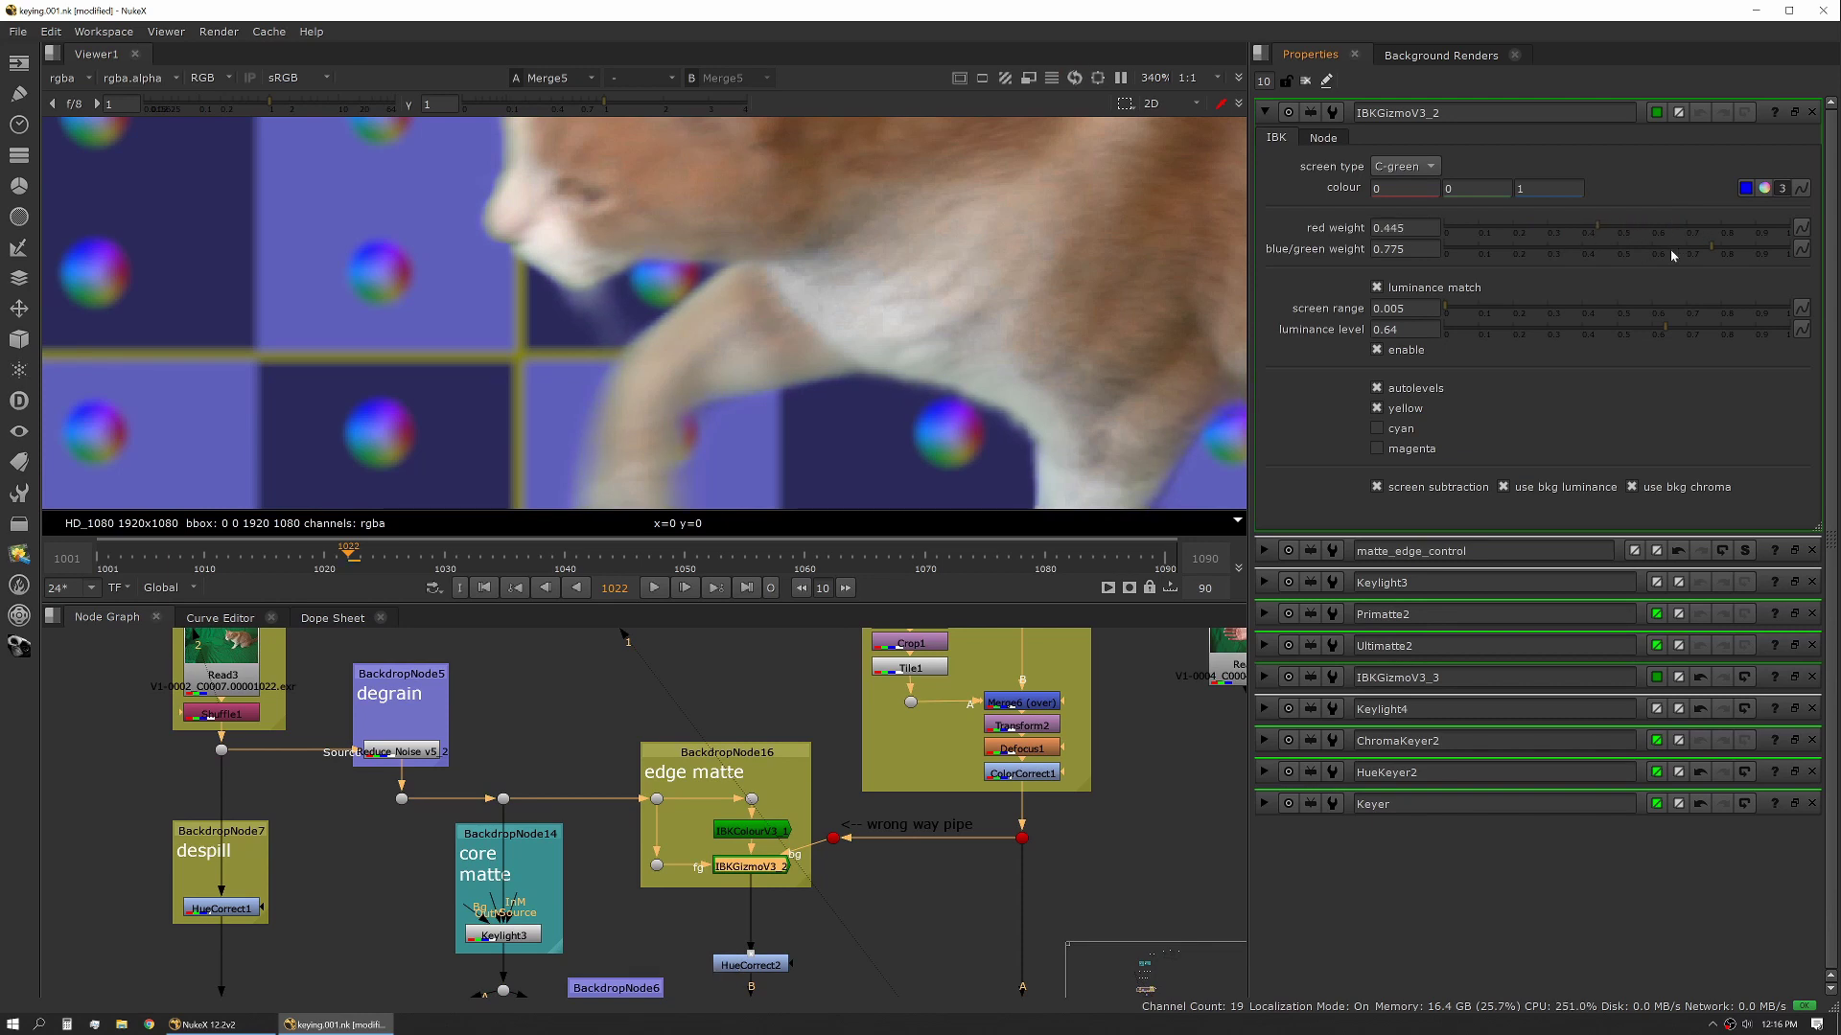
left_click_drag(1712, 253, 1746, 255)
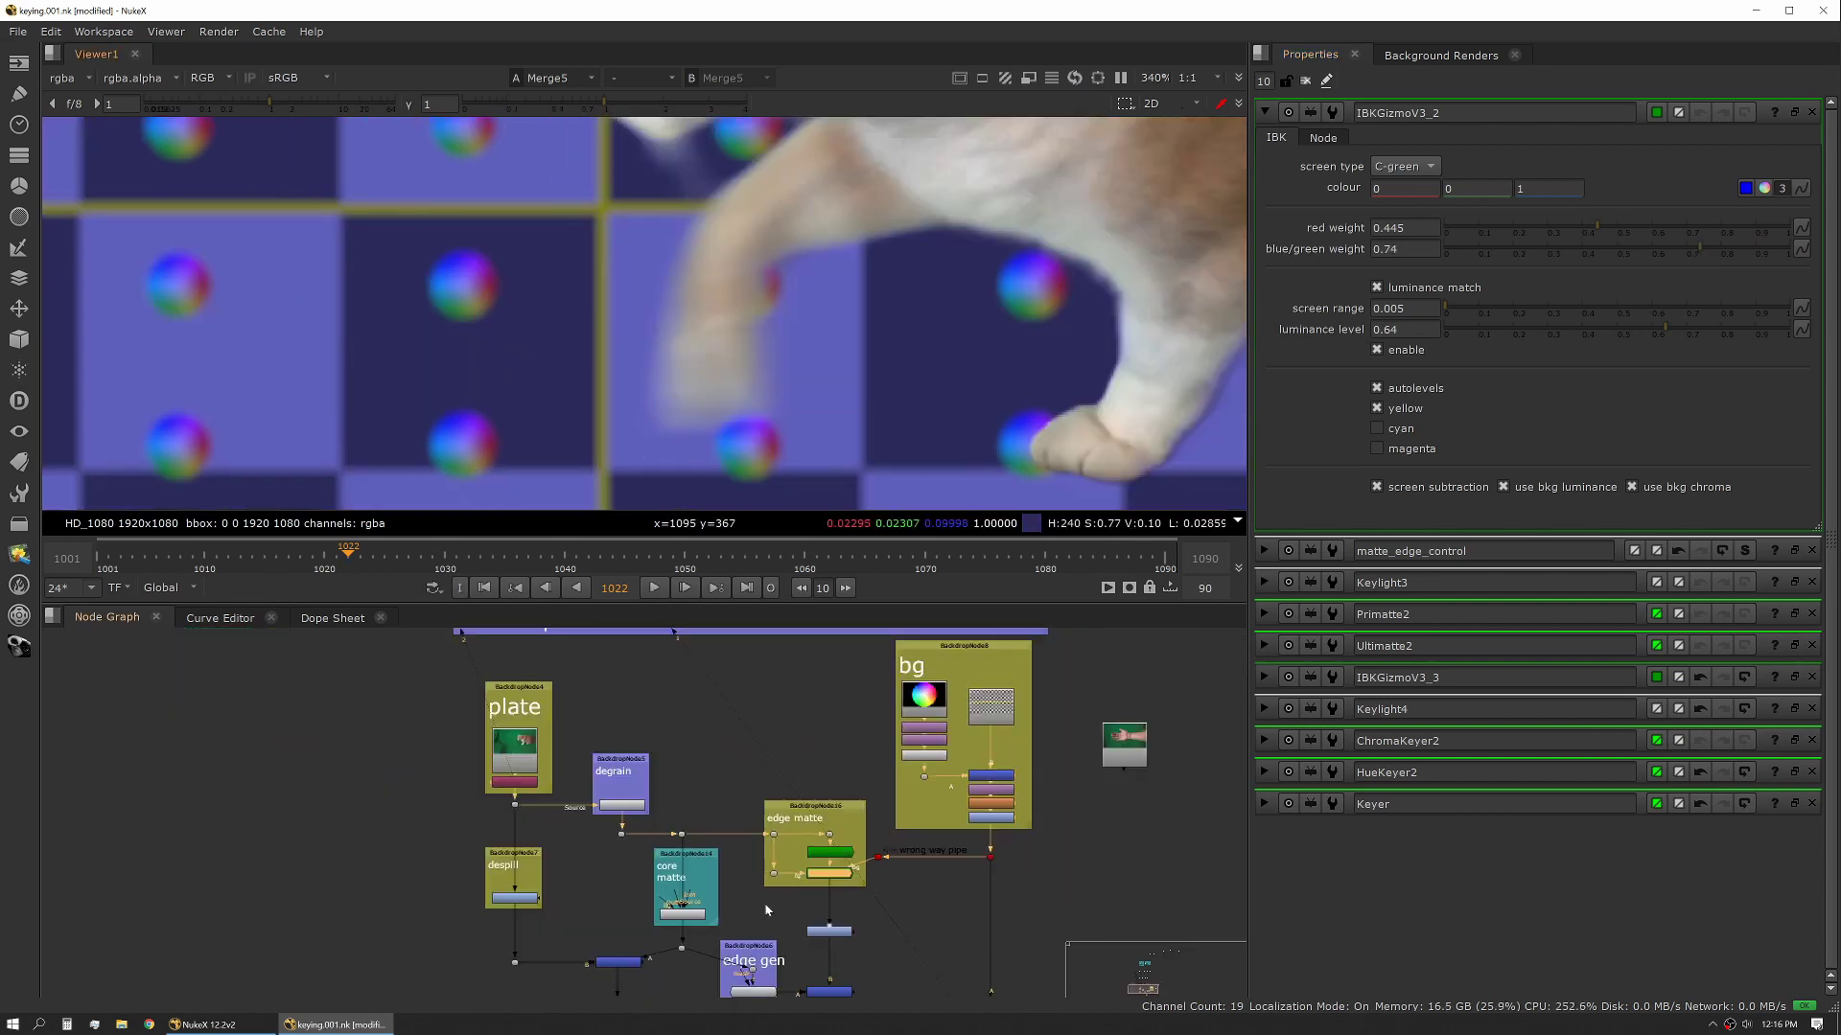
Increase the Outside Thickness of the matte_edge_control node to widen the edge matte around the cat.
scroll(767, 909, "up", 6)
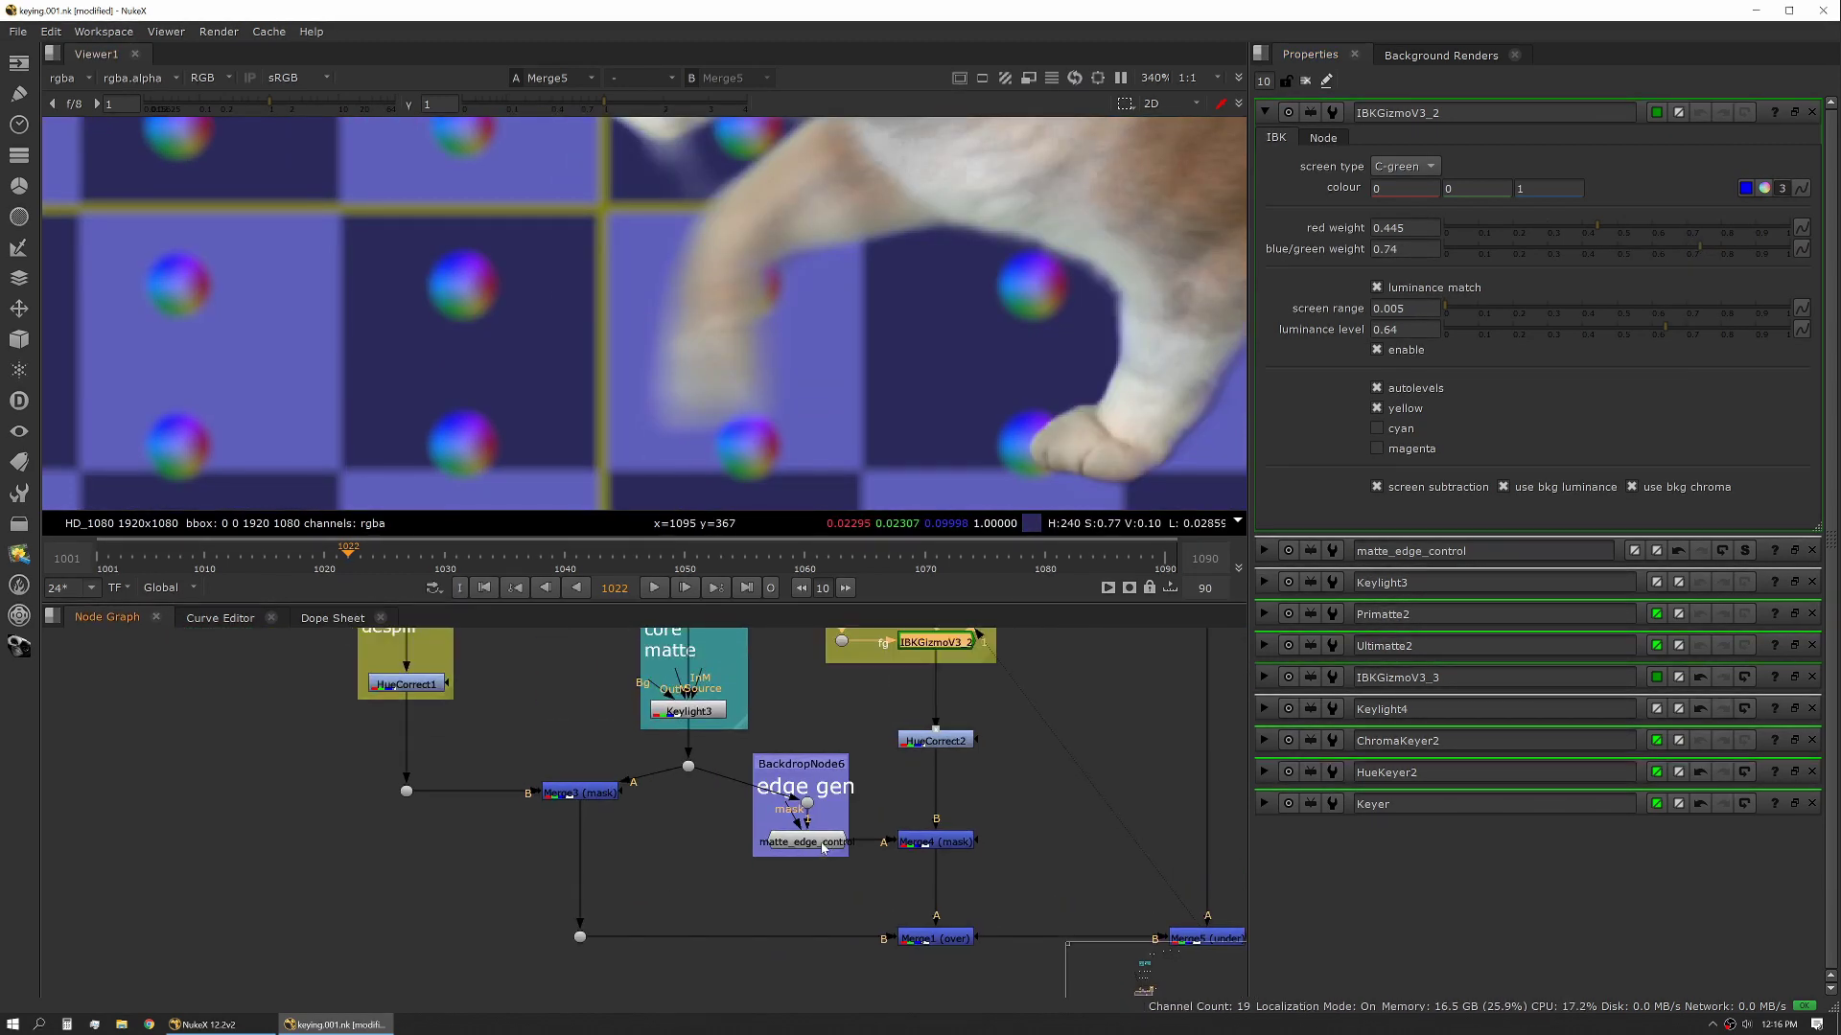
double_click(823, 843)
middle_click_drag(830, 755, 736, 926)
scroll(796, 326, "down", 2)
middle_click_drag(795, 326, 760, 394)
middle_click_drag(749, 893, 767, 819)
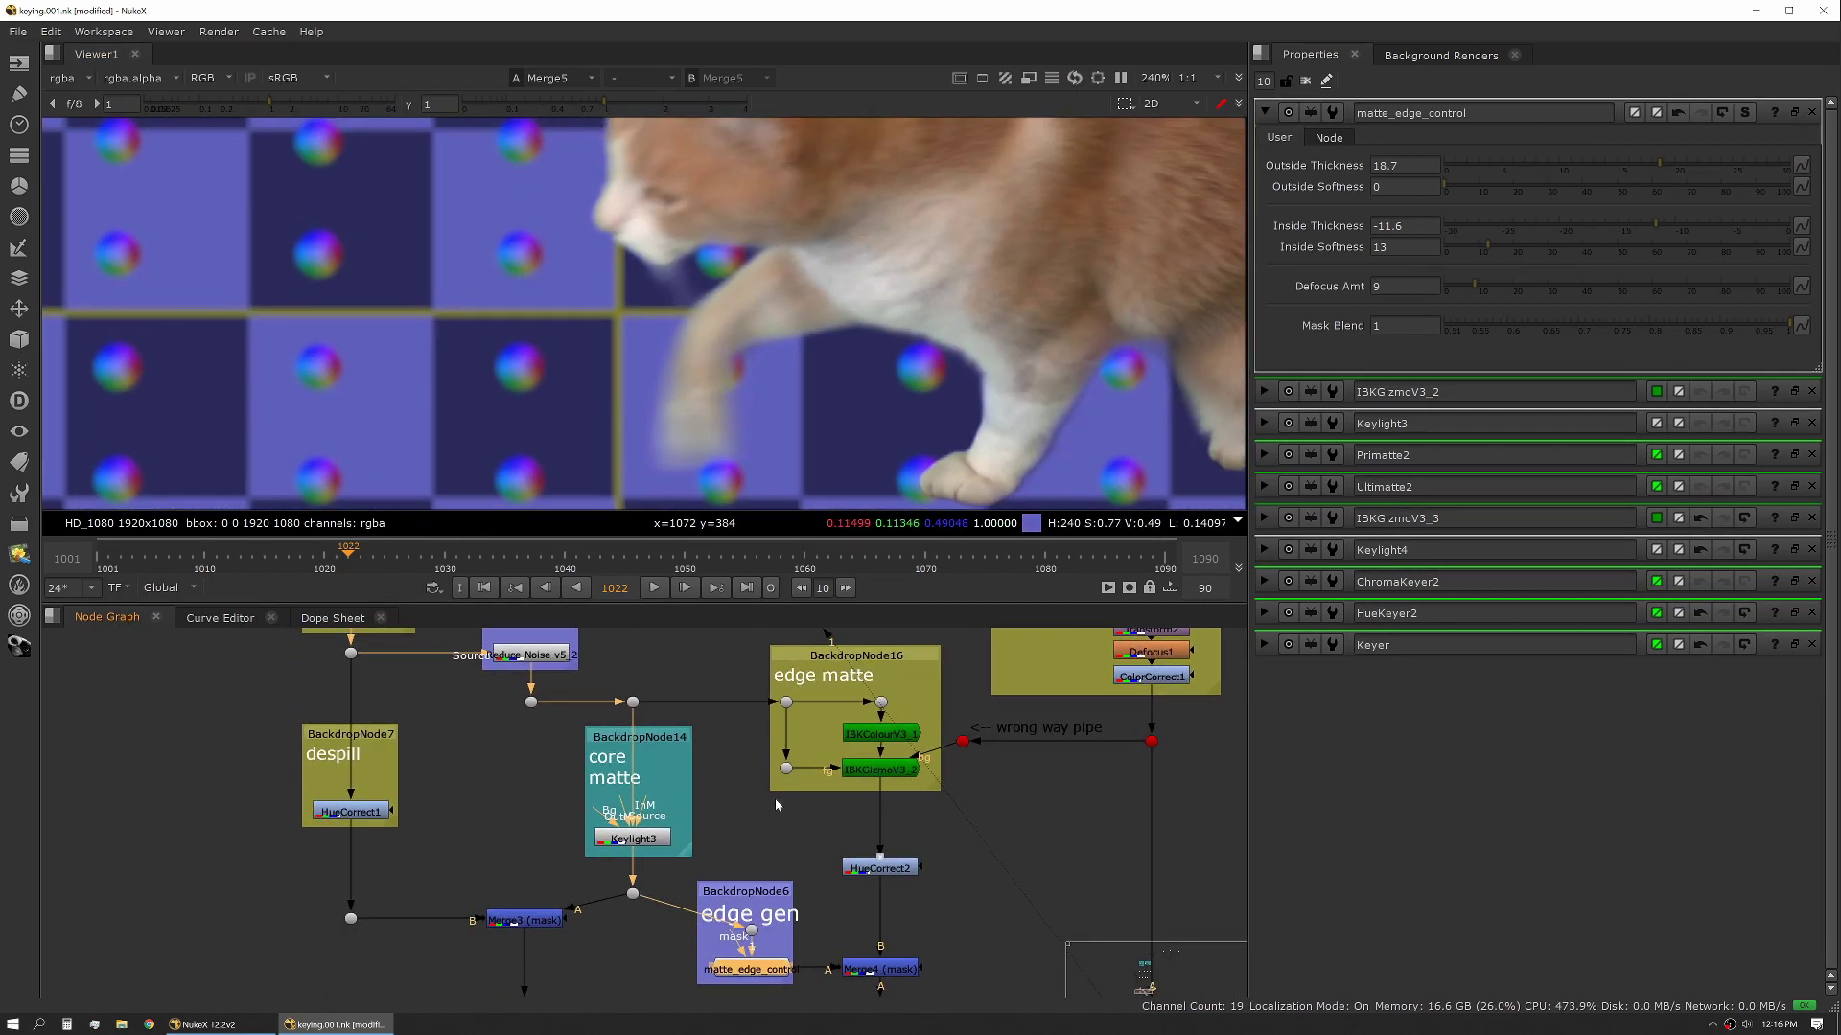
mouse_move(1655, 163)
left_mouse_down()
mouse_move(1747, 164)
mouse_move(1536, 169)
mouse_move(1770, 164)
mouse_move(1669, 165)
left_mouse_up()
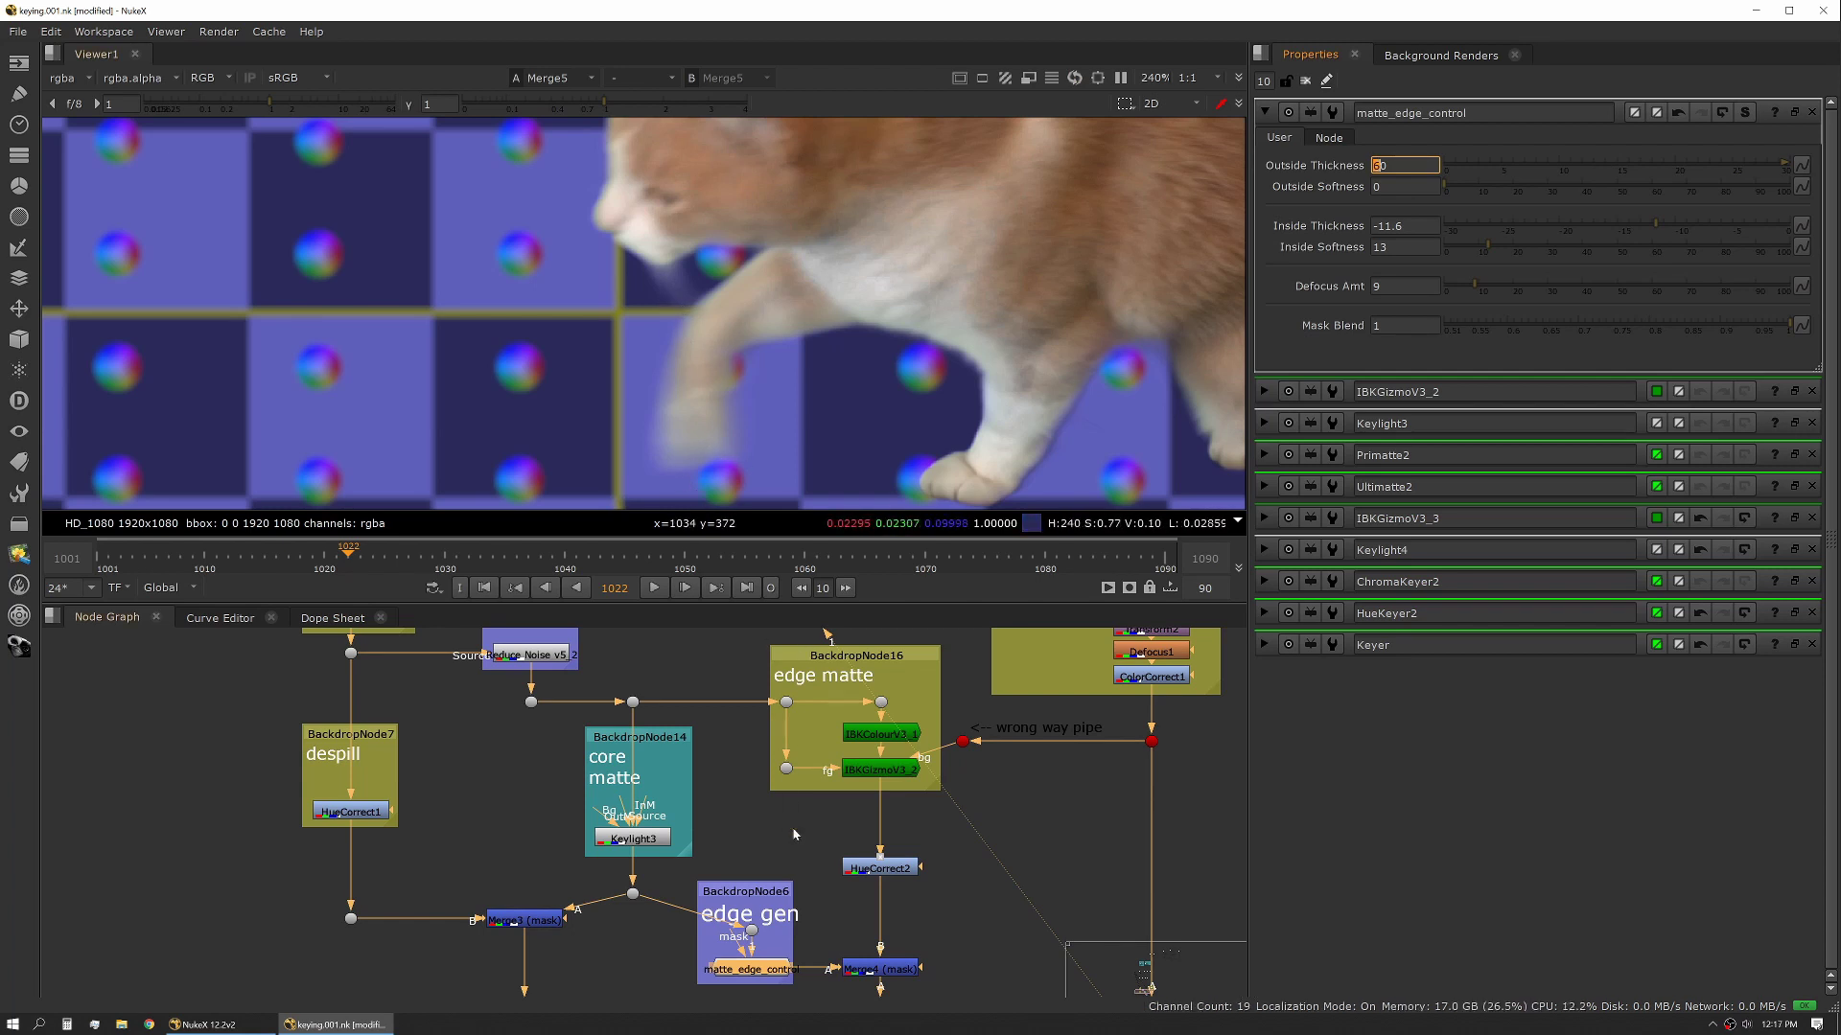
Play back the Merge5 composite in an enlarged viewer and examine the moving cat, including a closer framing.
middle_click_drag(792, 834, 793, 825)
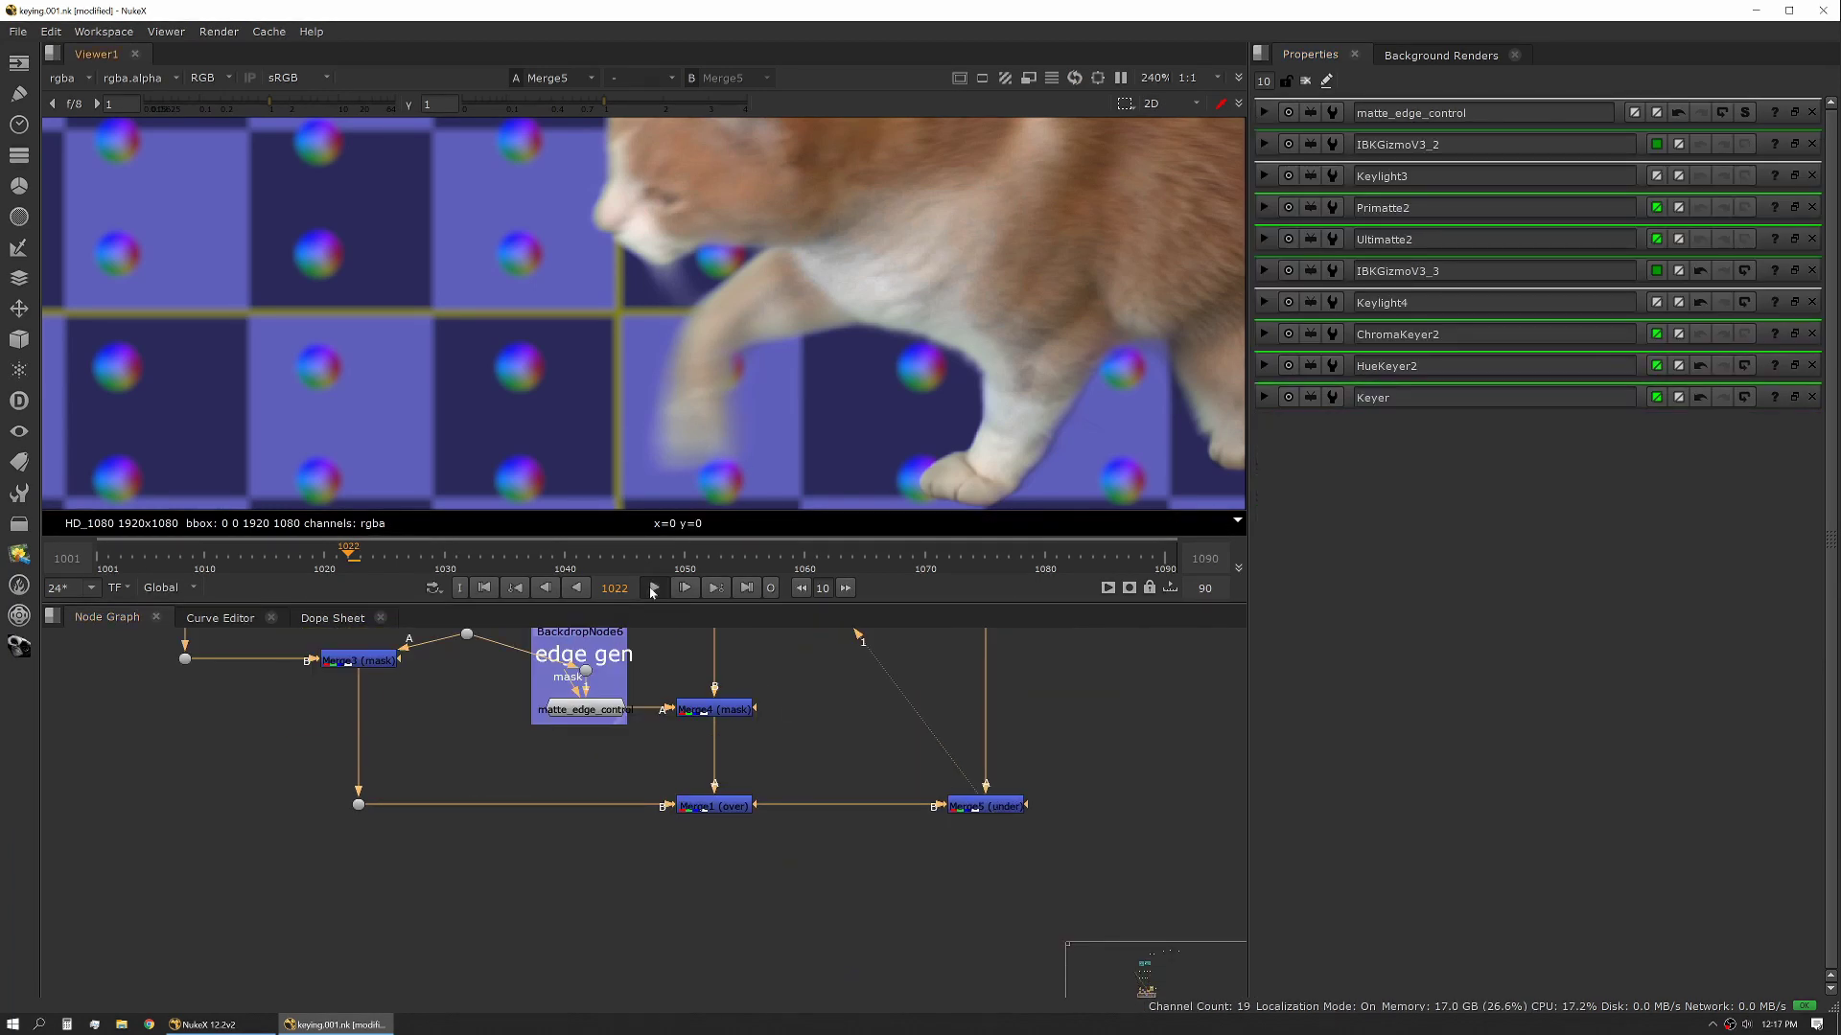
left_click(653, 588)
key("space")
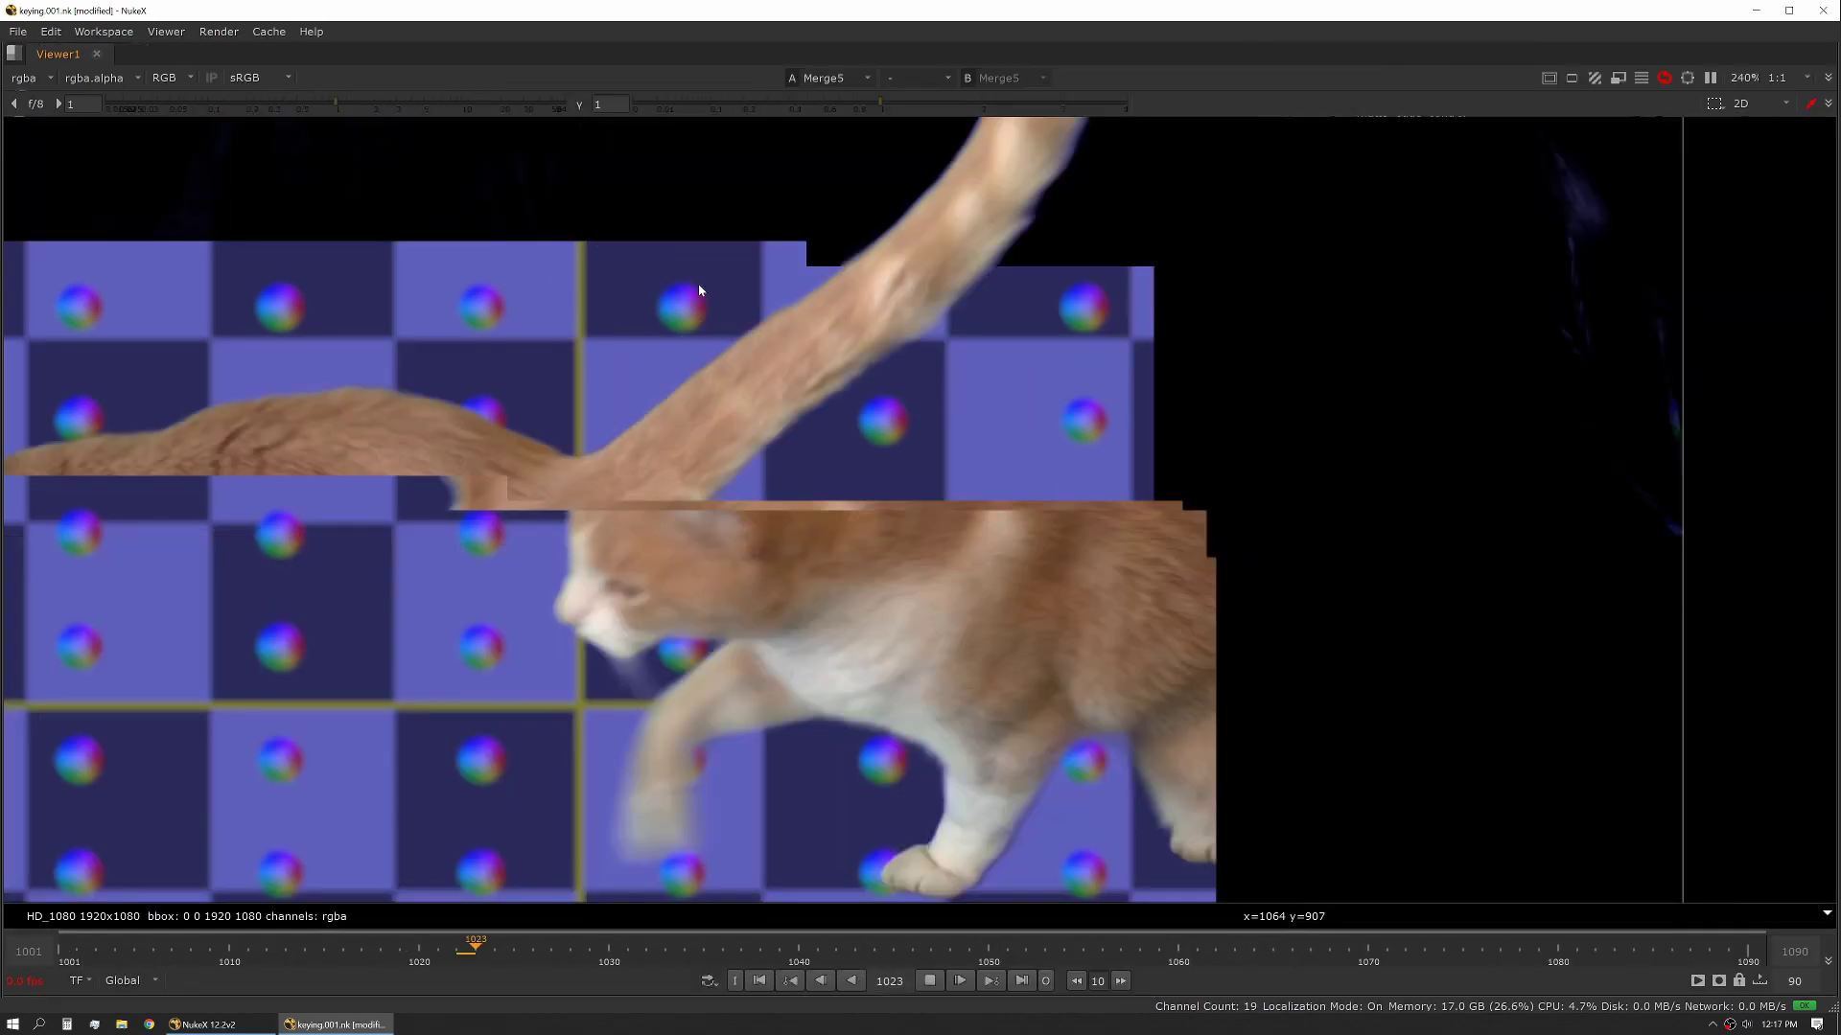
key("f")
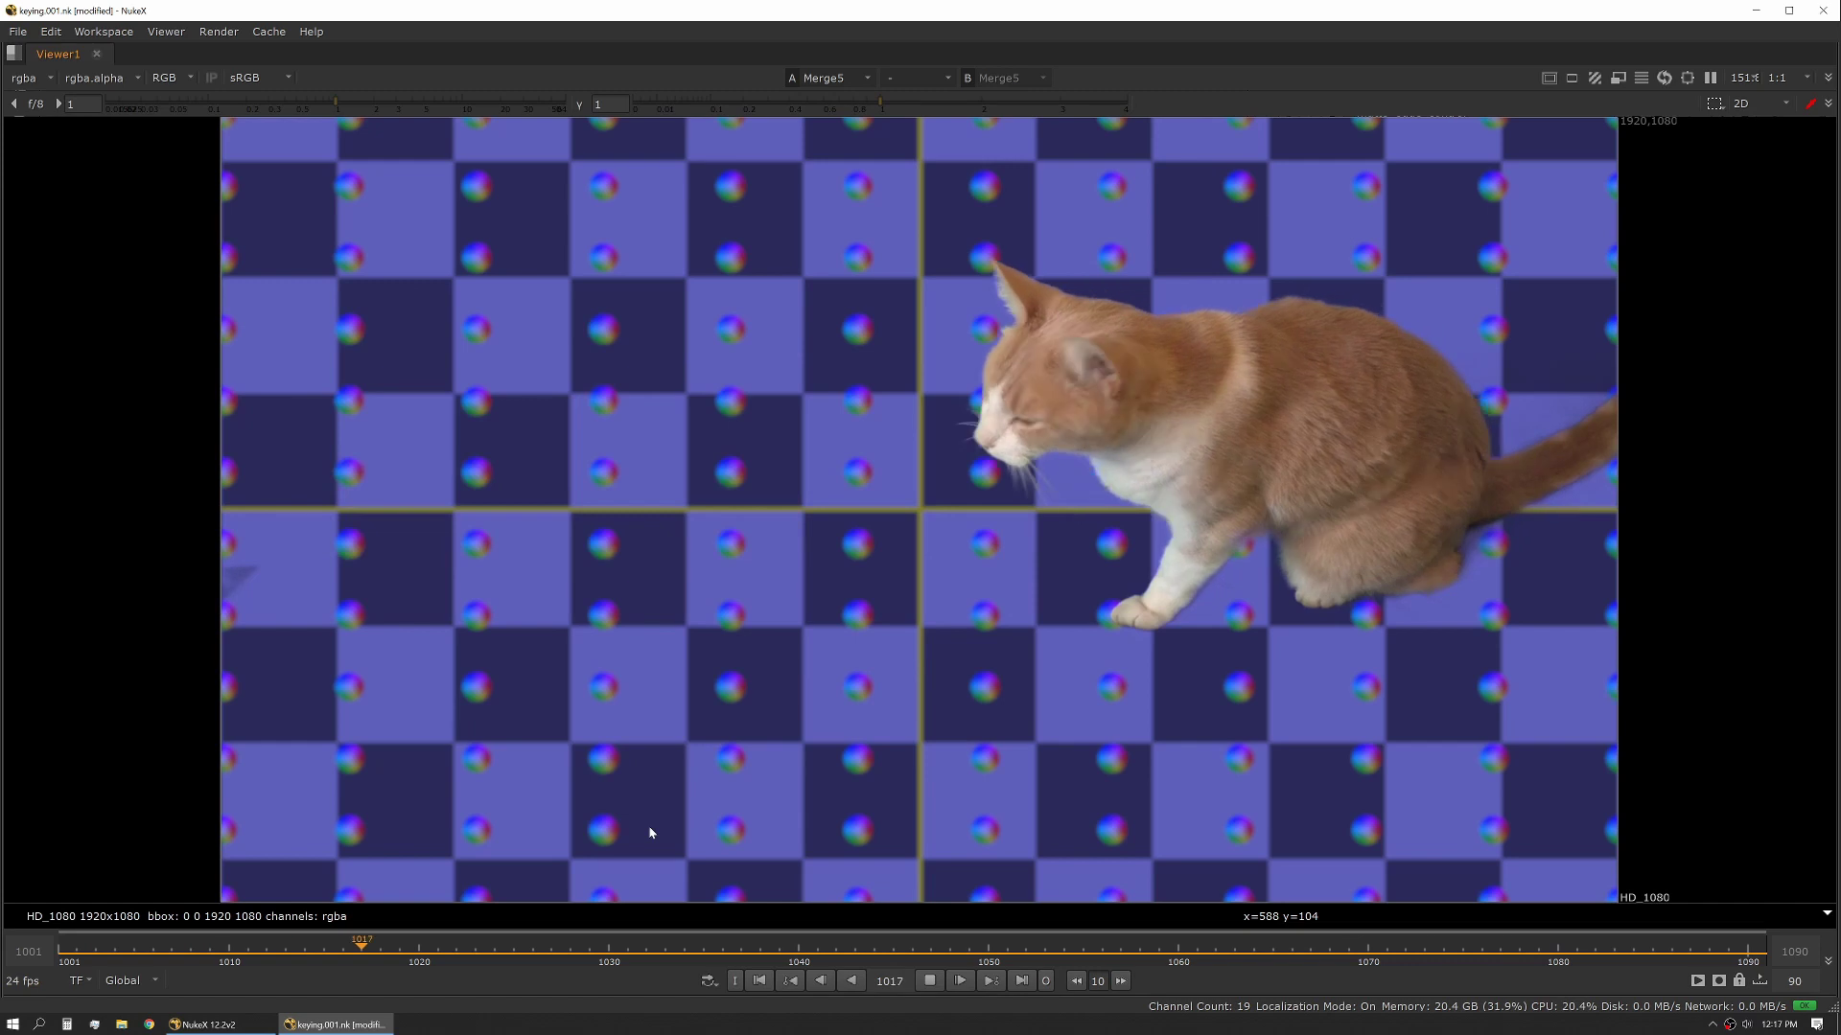
scroll(880, 638, "up", 2)
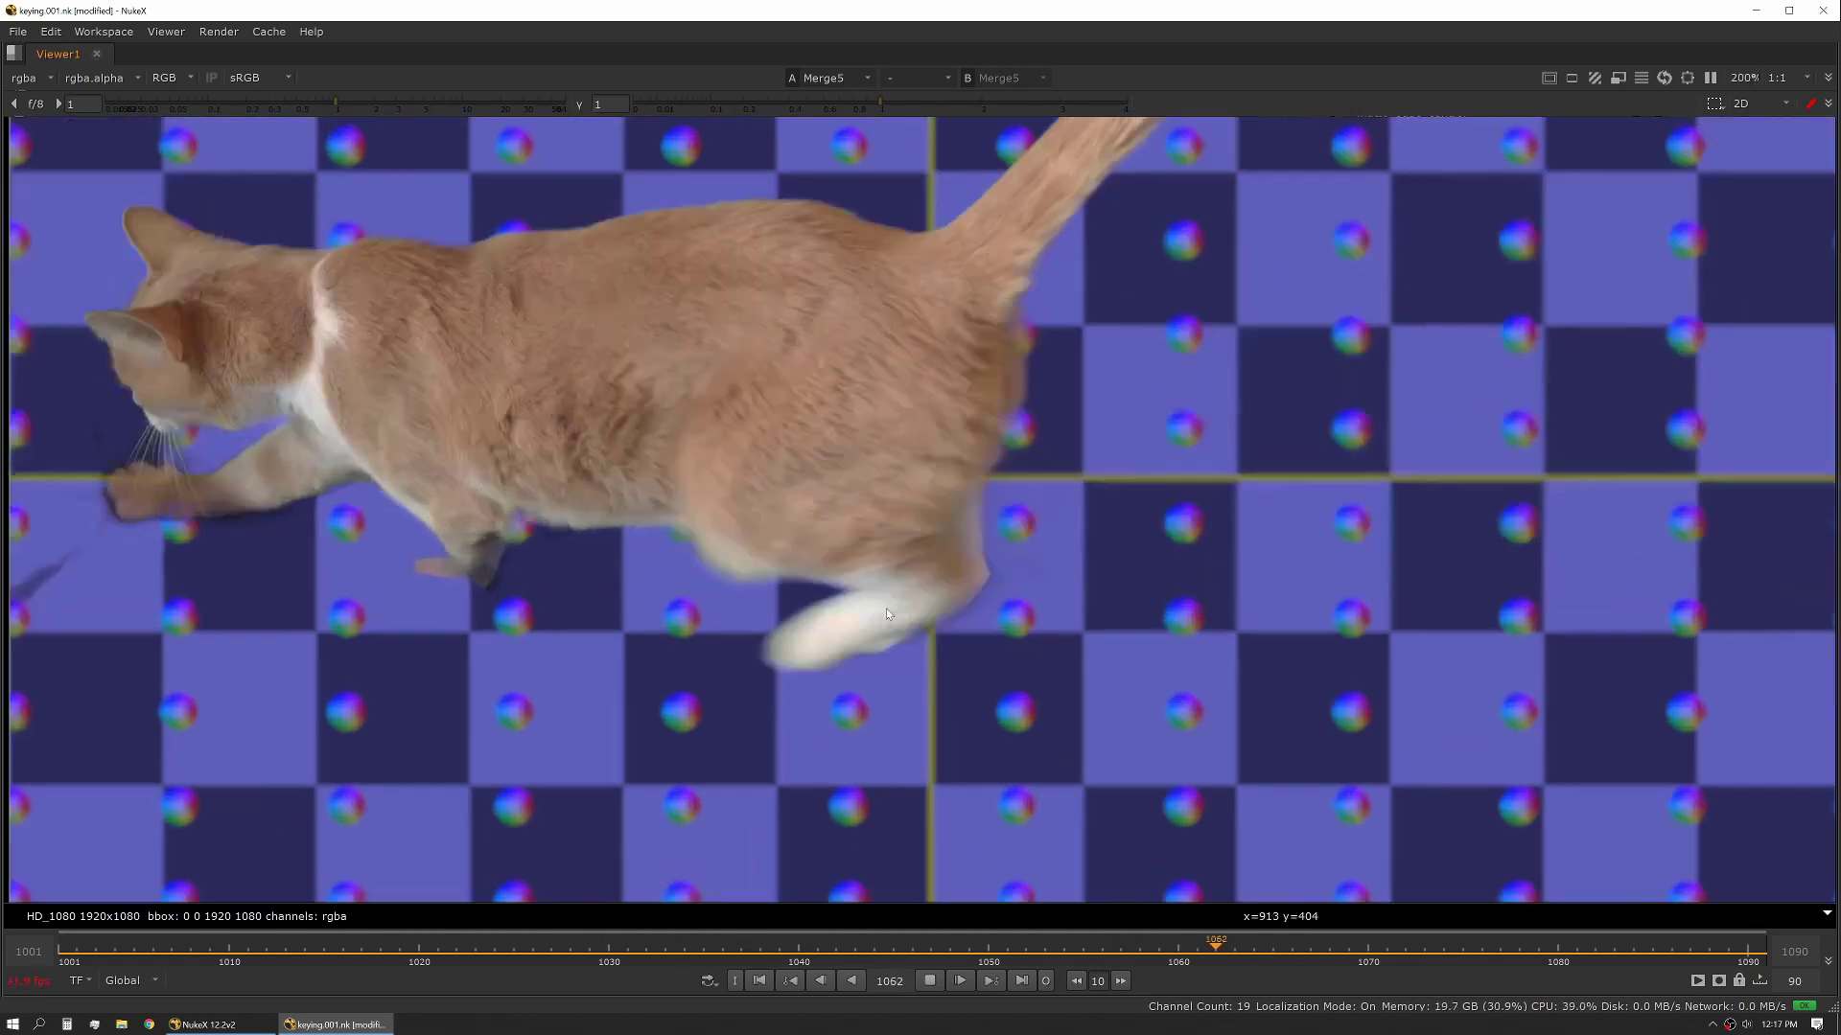
middle_click_drag(934, 604, 1437, 690)
left_click(929, 980)
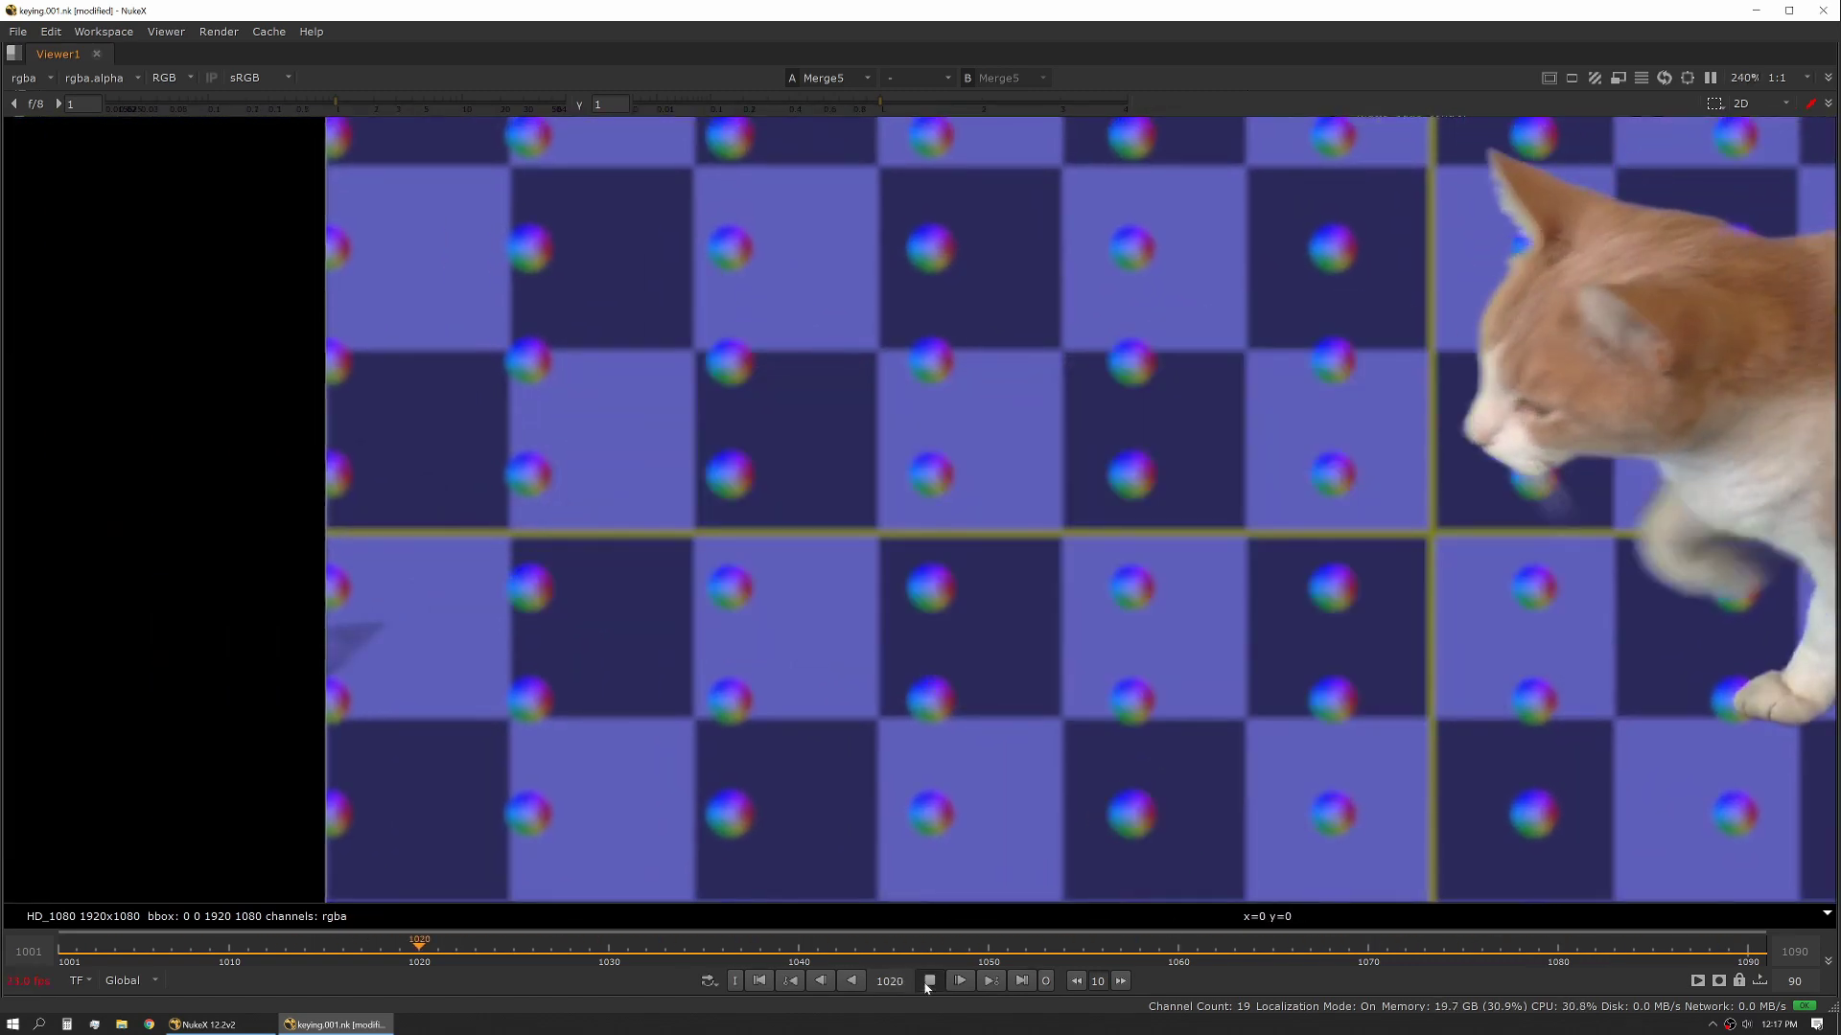
Scrub through the Merge5 composite between about frames 1022 and 1040, examining the shadows and edges around the cat's legs and paws.
left_click_drag(437, 956, 357, 923)
left_click_drag(216, 923, 794, 850)
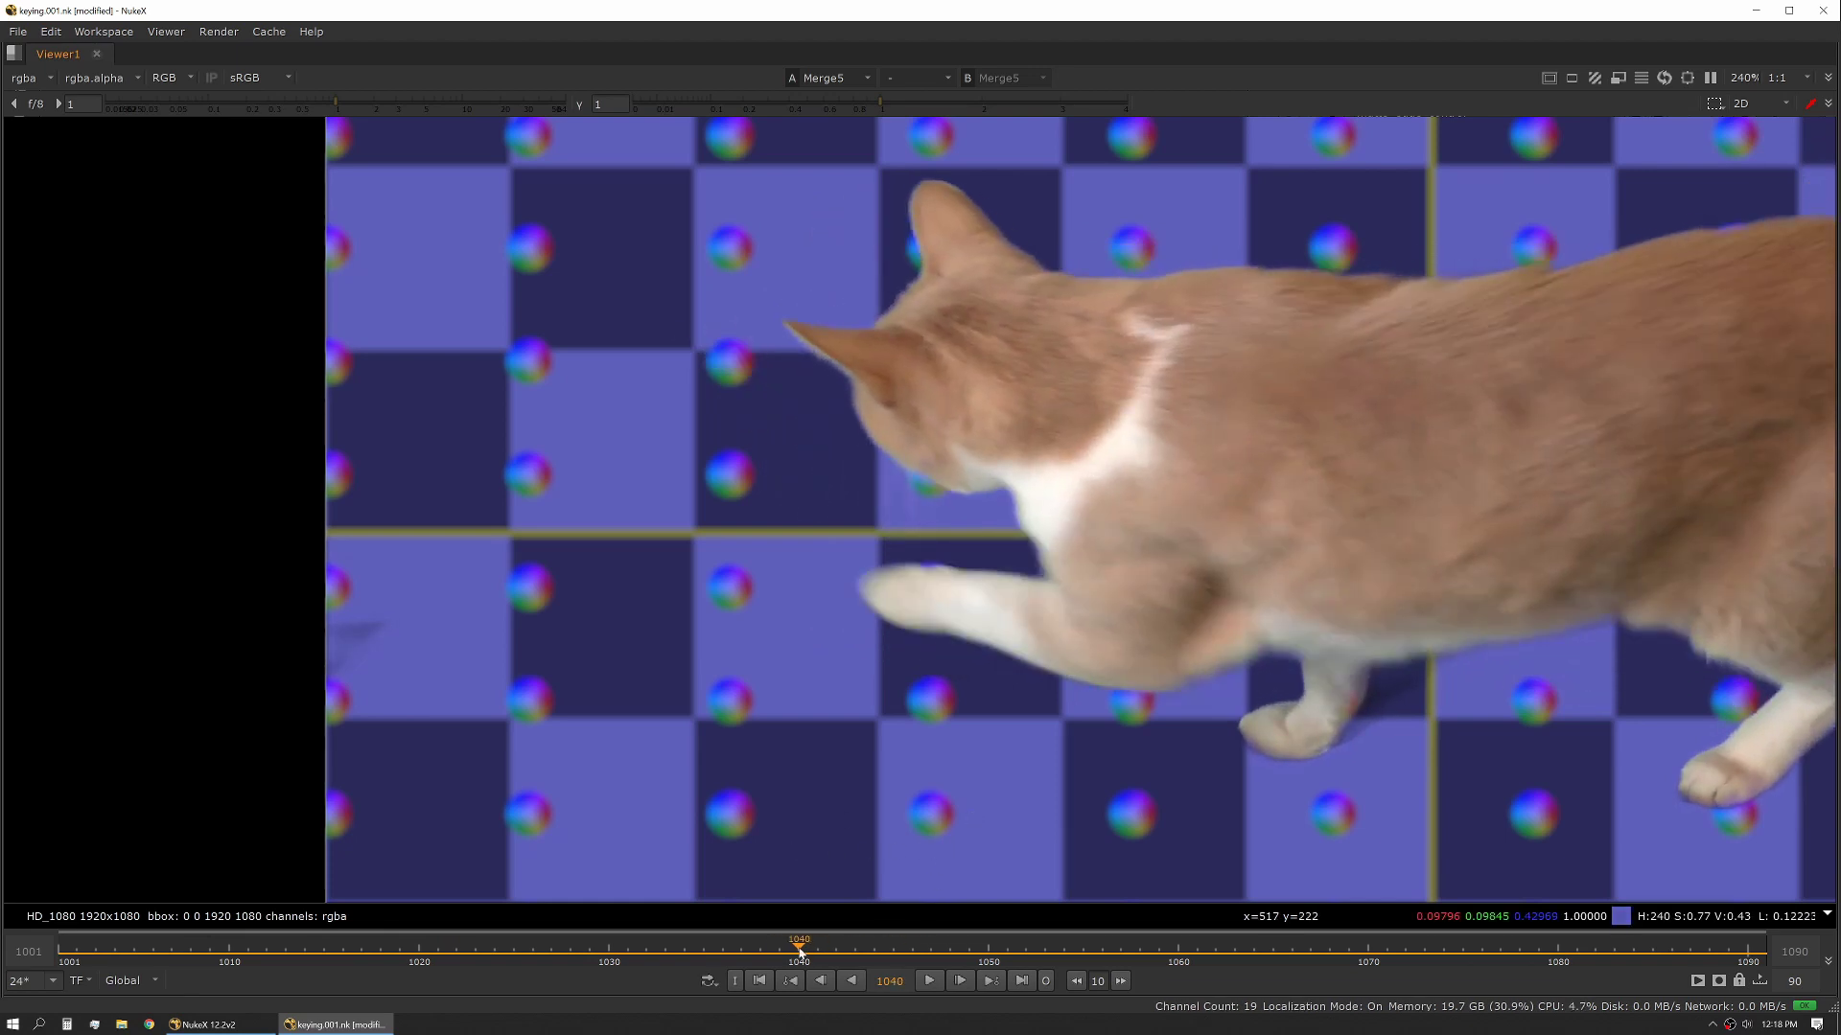
left_click_drag(801, 952, 669, 951)
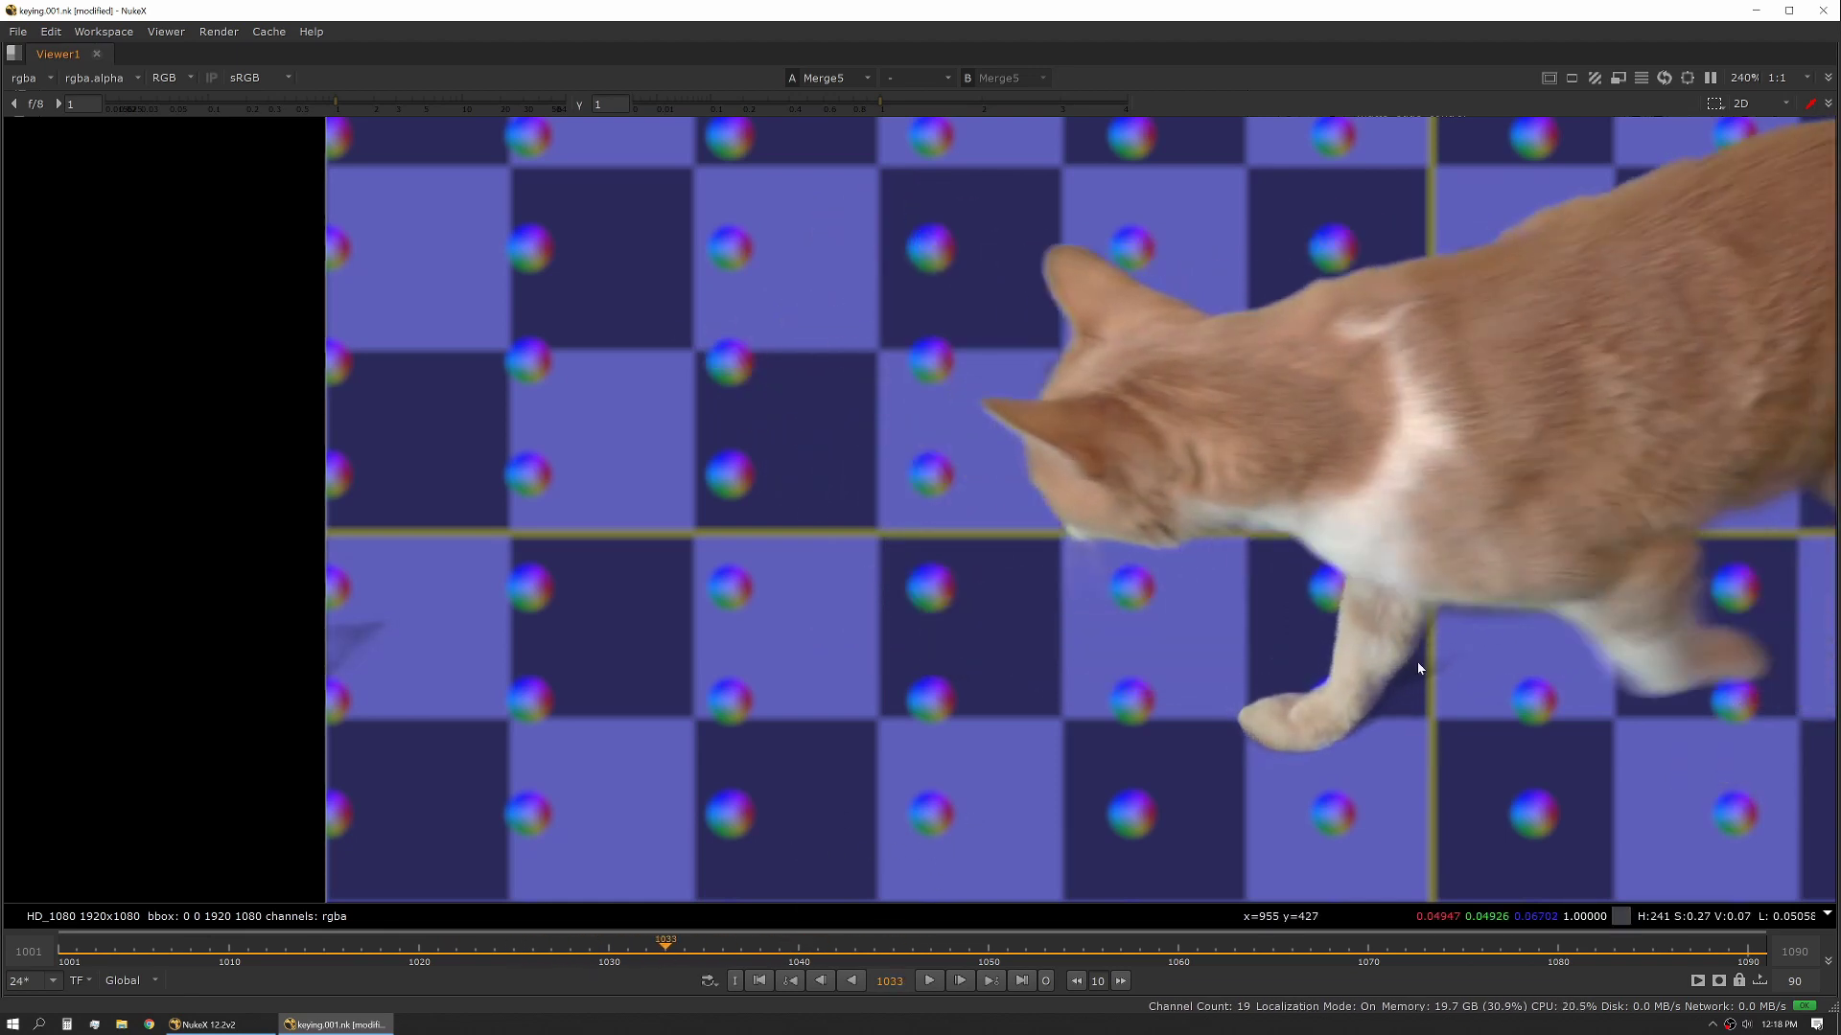
middle_click_drag(1417, 661, 810, 558)
left_click_drag(511, 955, 799, 952)
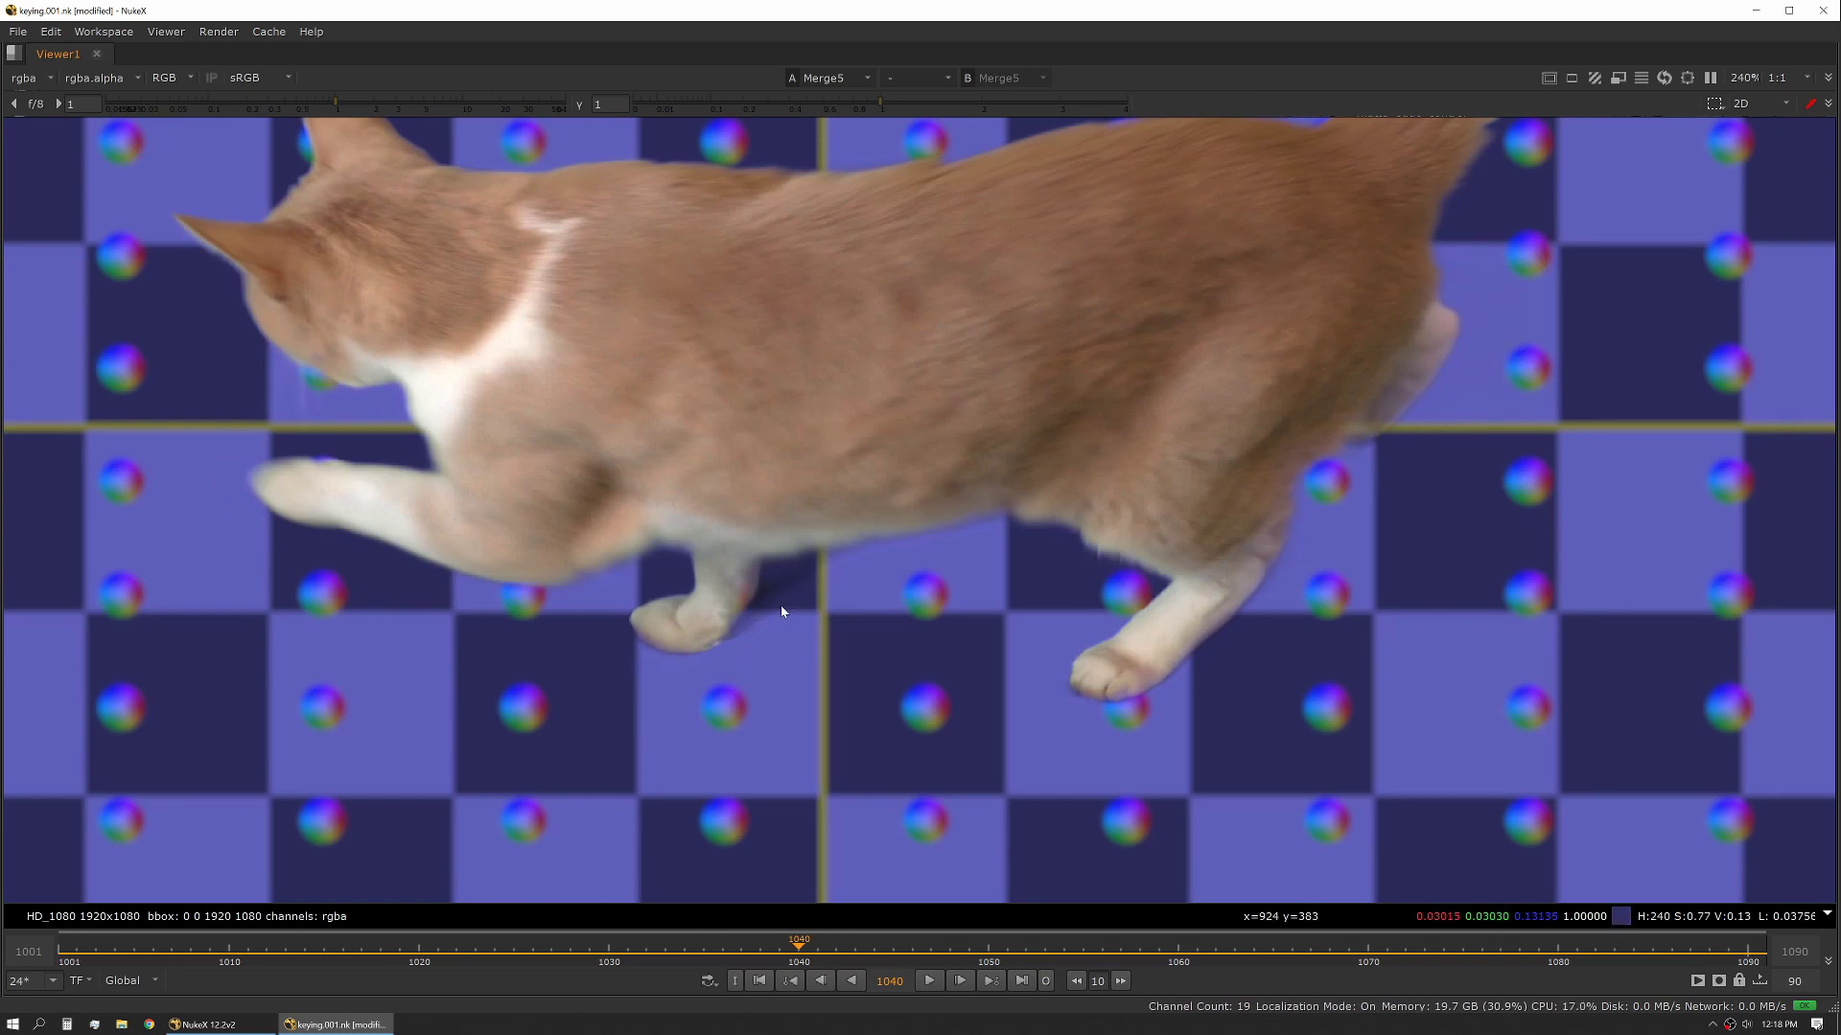
left_click_drag(535, 947, 459, 944)
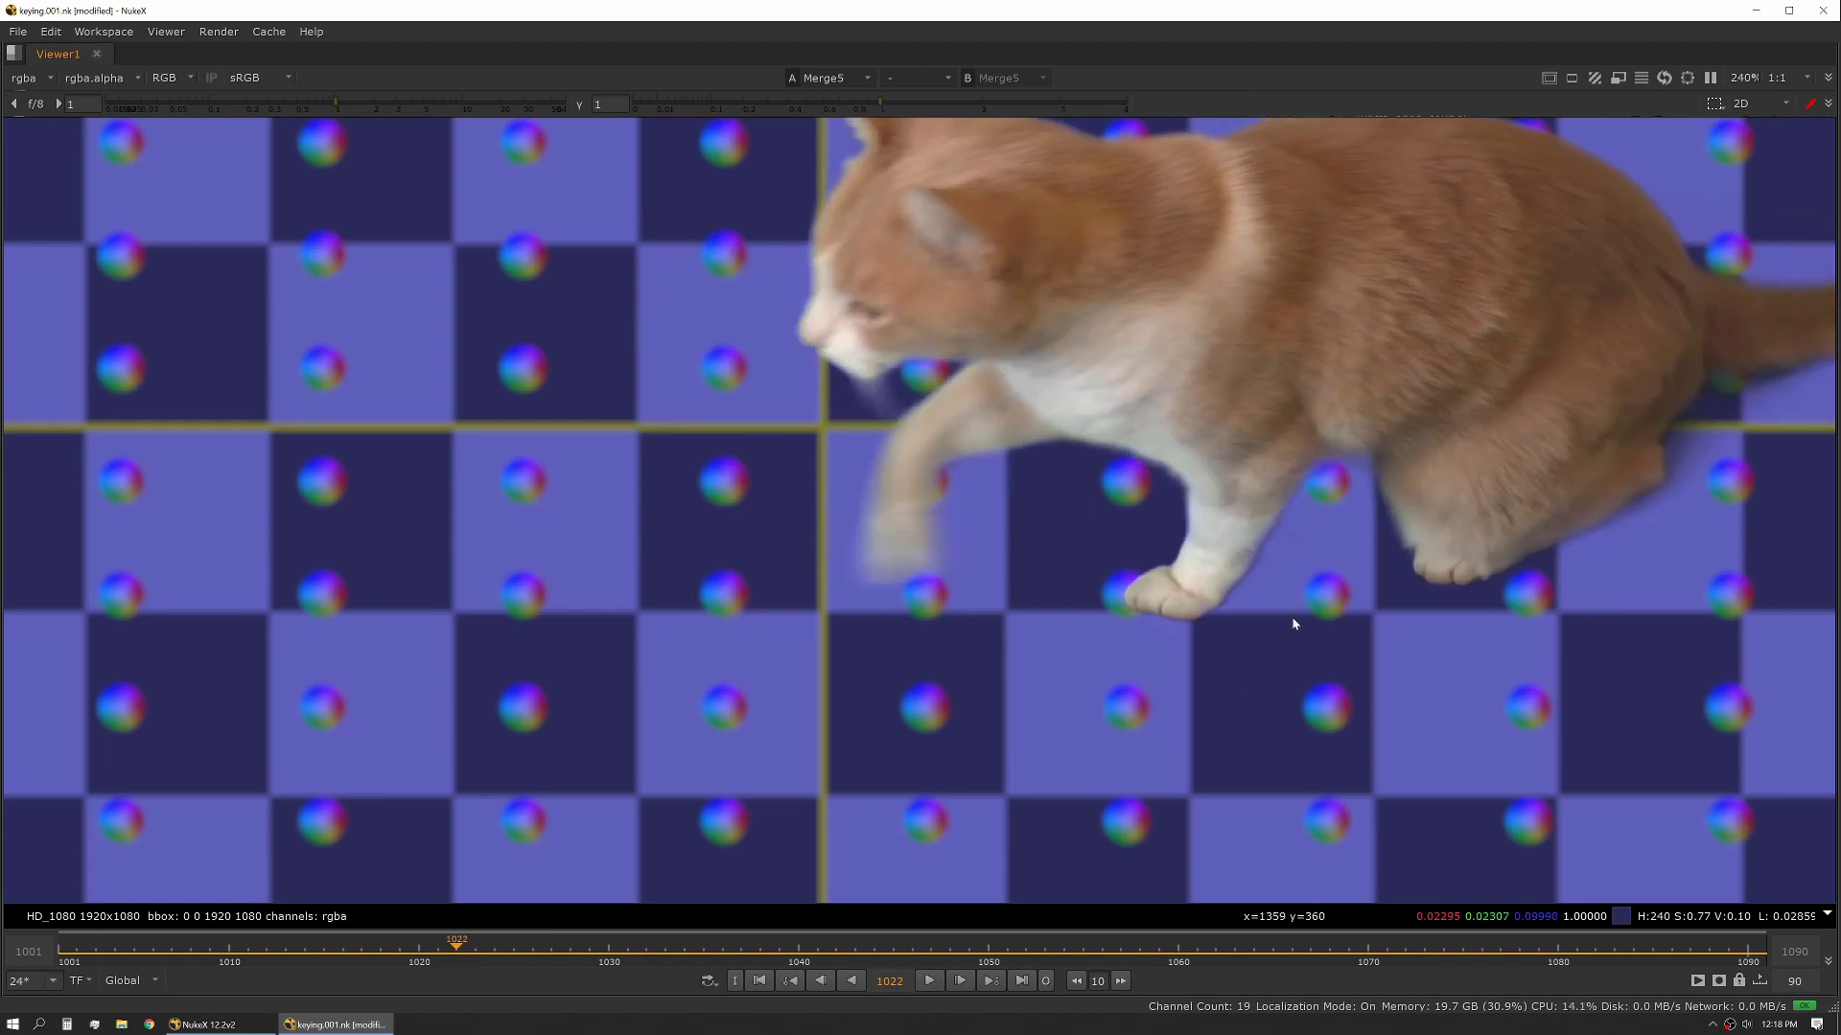
scroll(1283, 536, "up", 5)
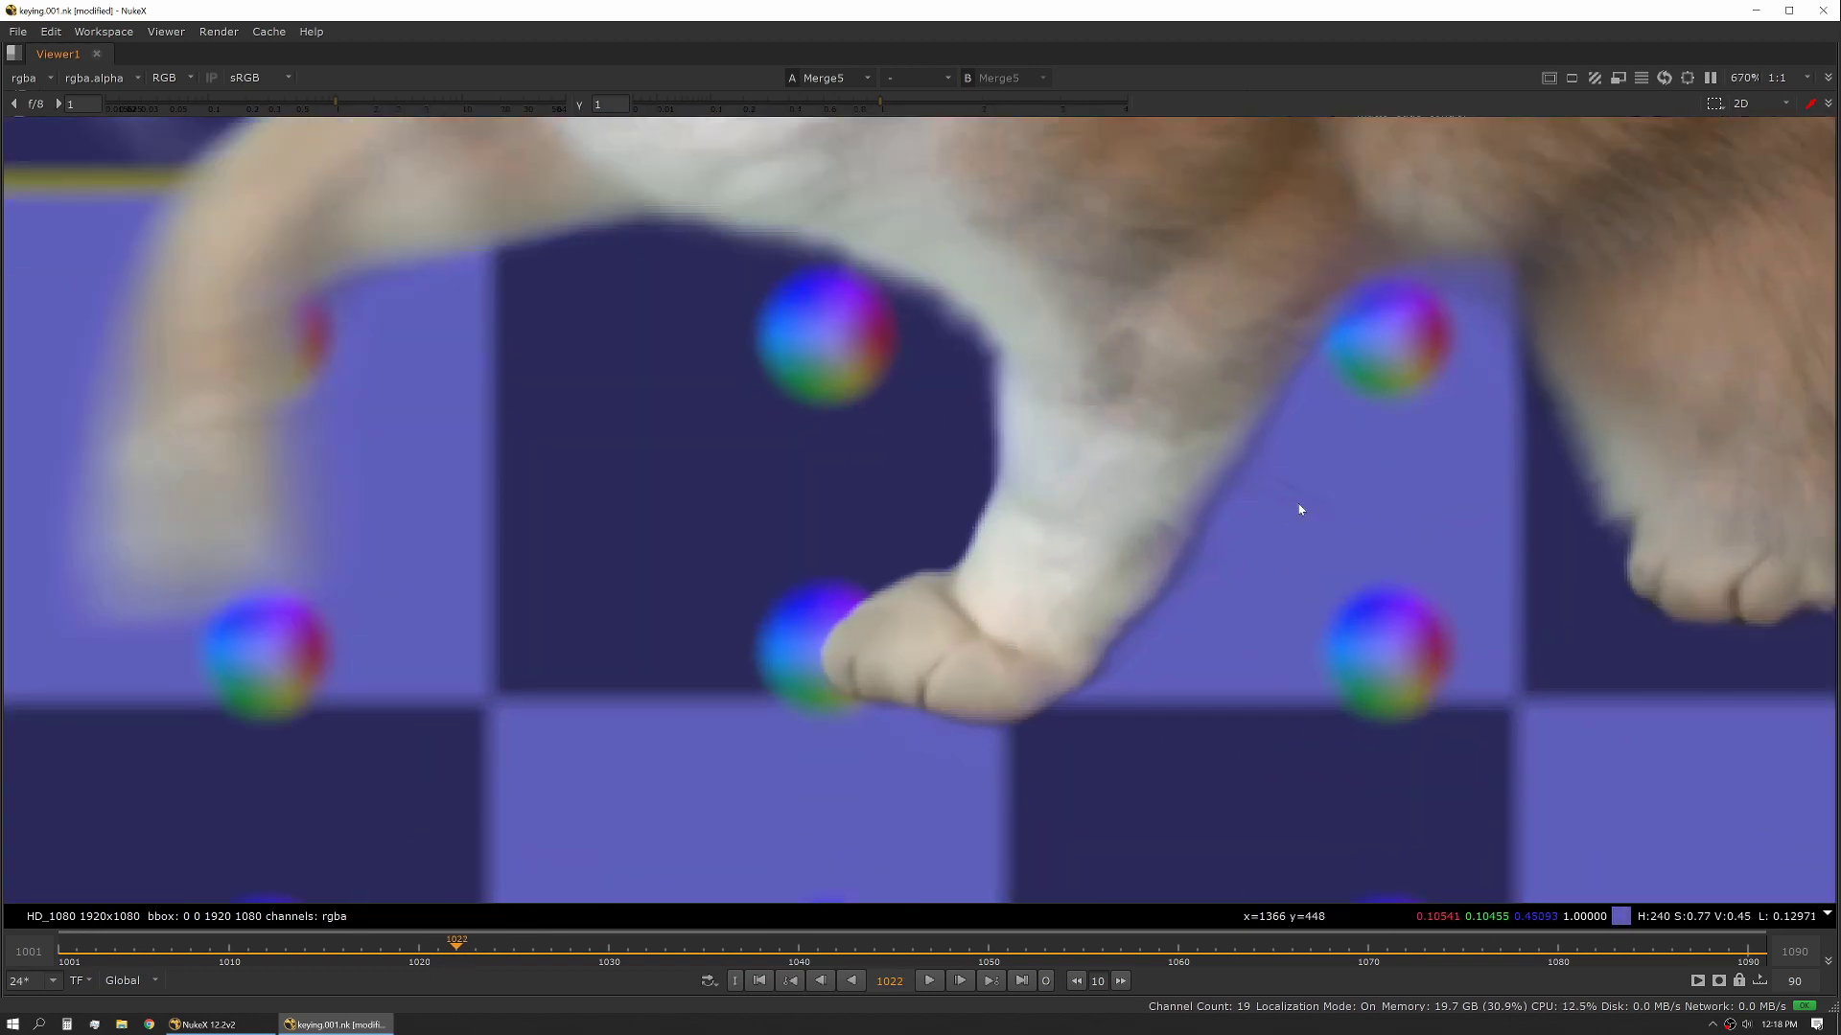
scroll(450, 956, "down", 2)
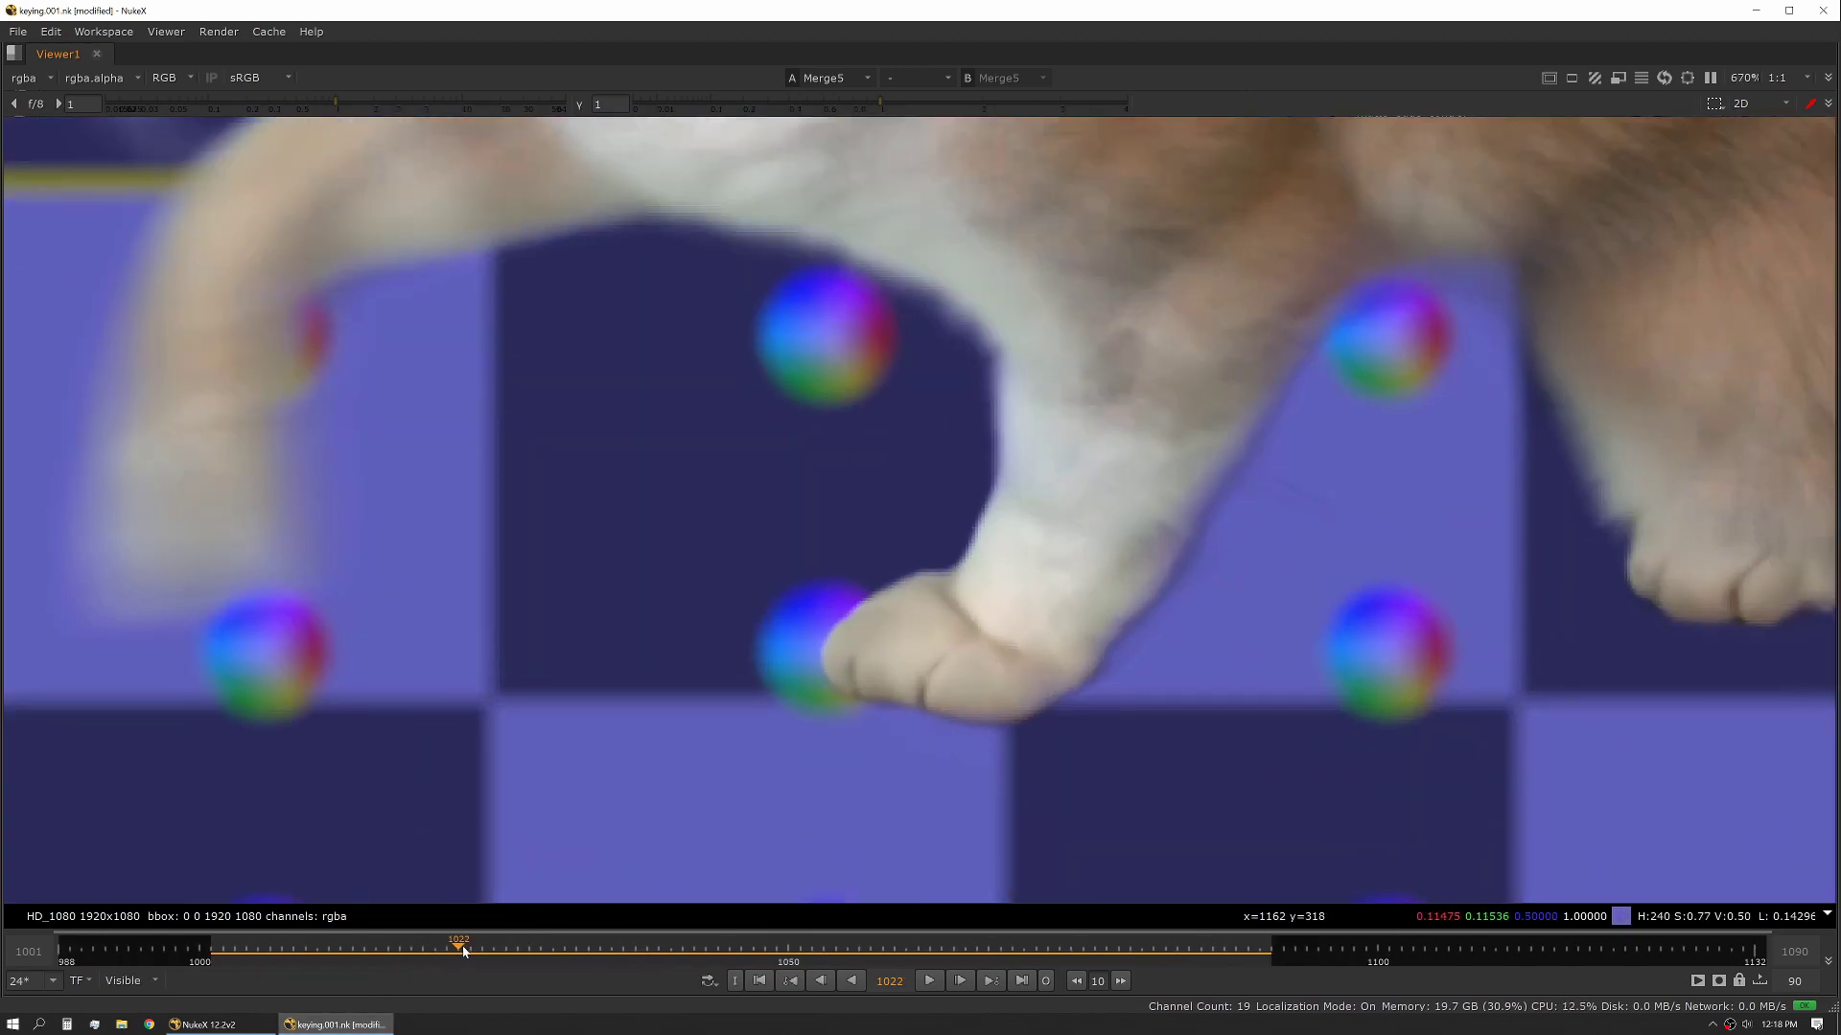
left_click(707, 945)
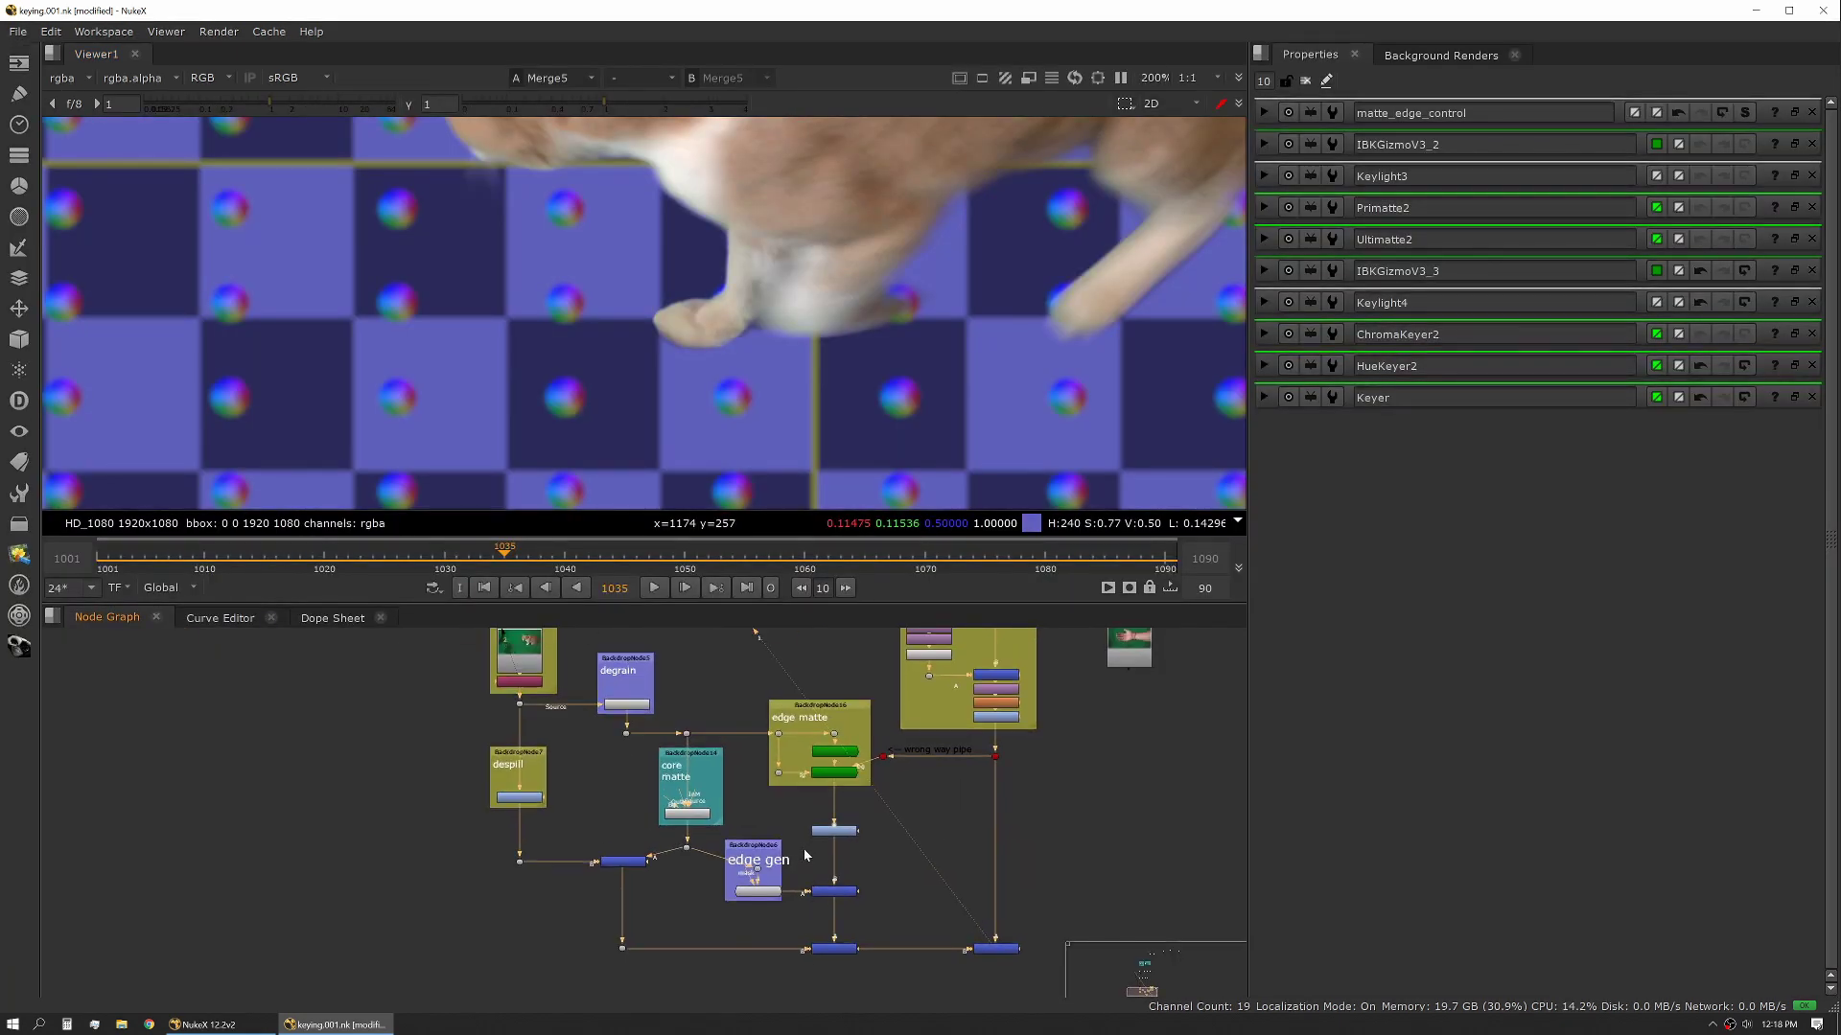
Review the IBK Wrap node layout and bring the Simple Keyers and Complex Keyers setups into view.
scroll(770, 836, "down", 3)
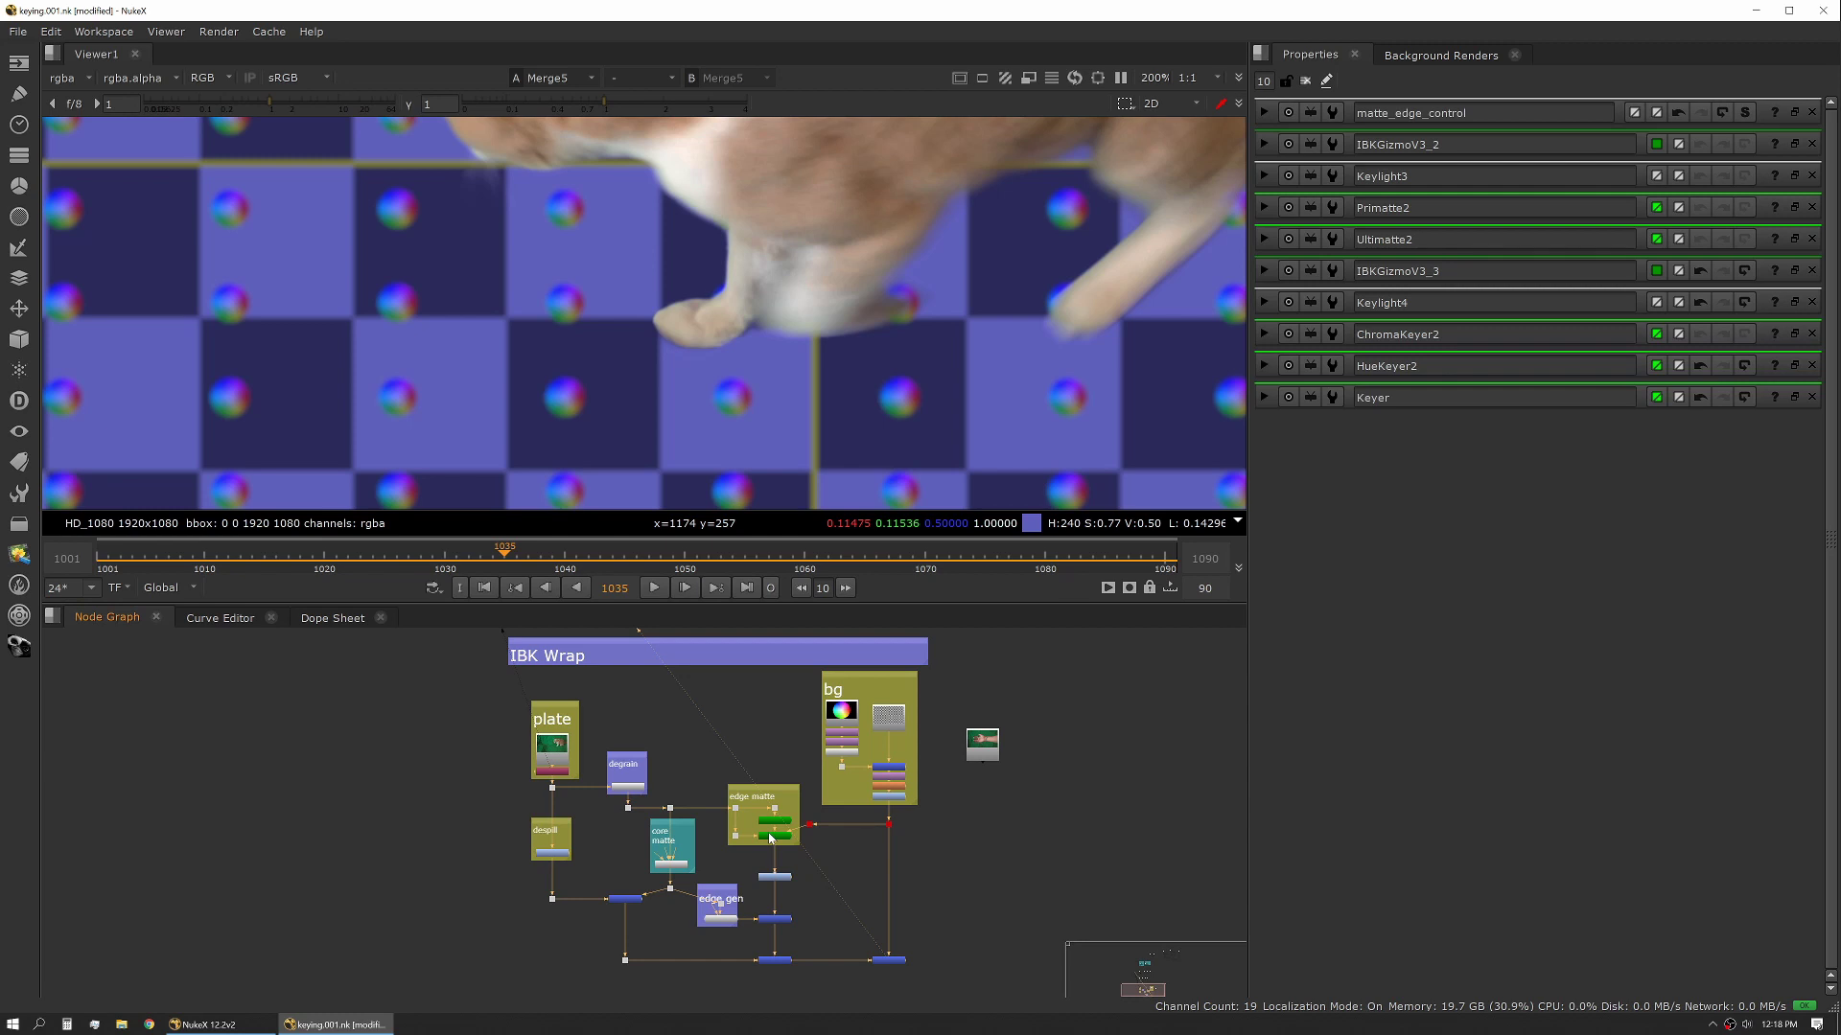
scroll(770, 838, "down", 4)
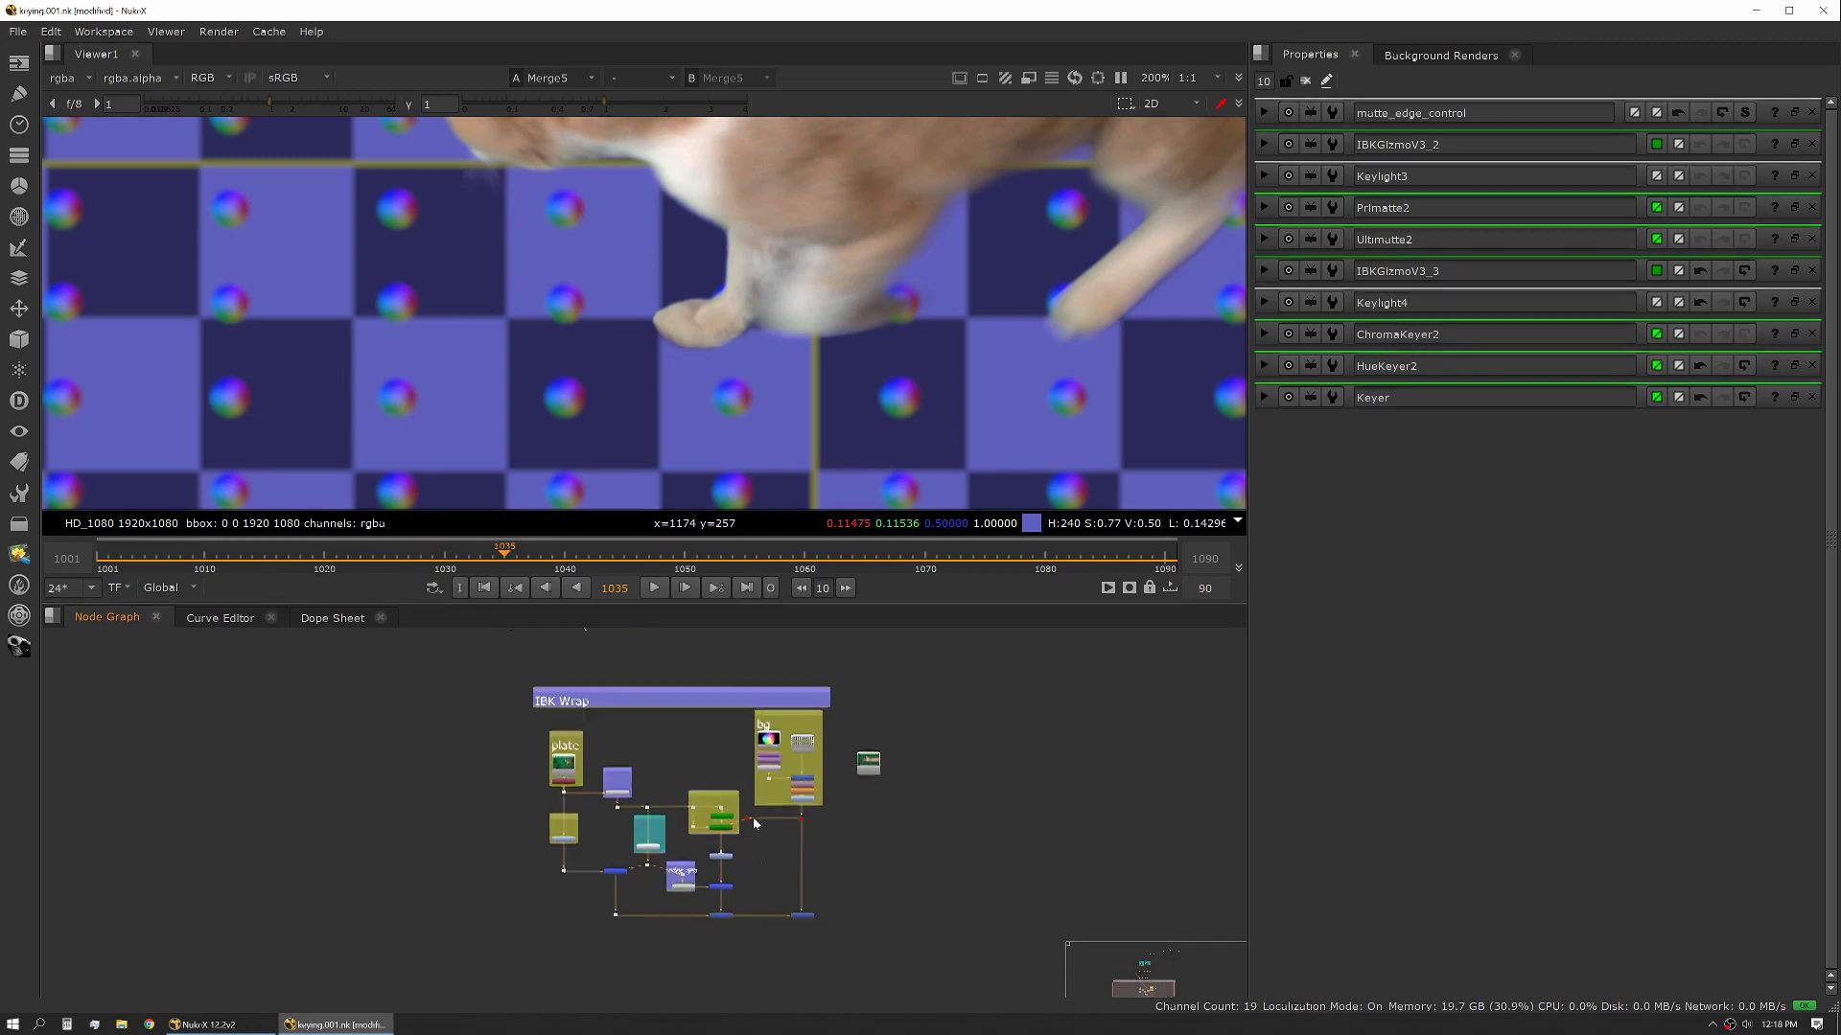
middle_click_drag(732, 839, 747, 935)
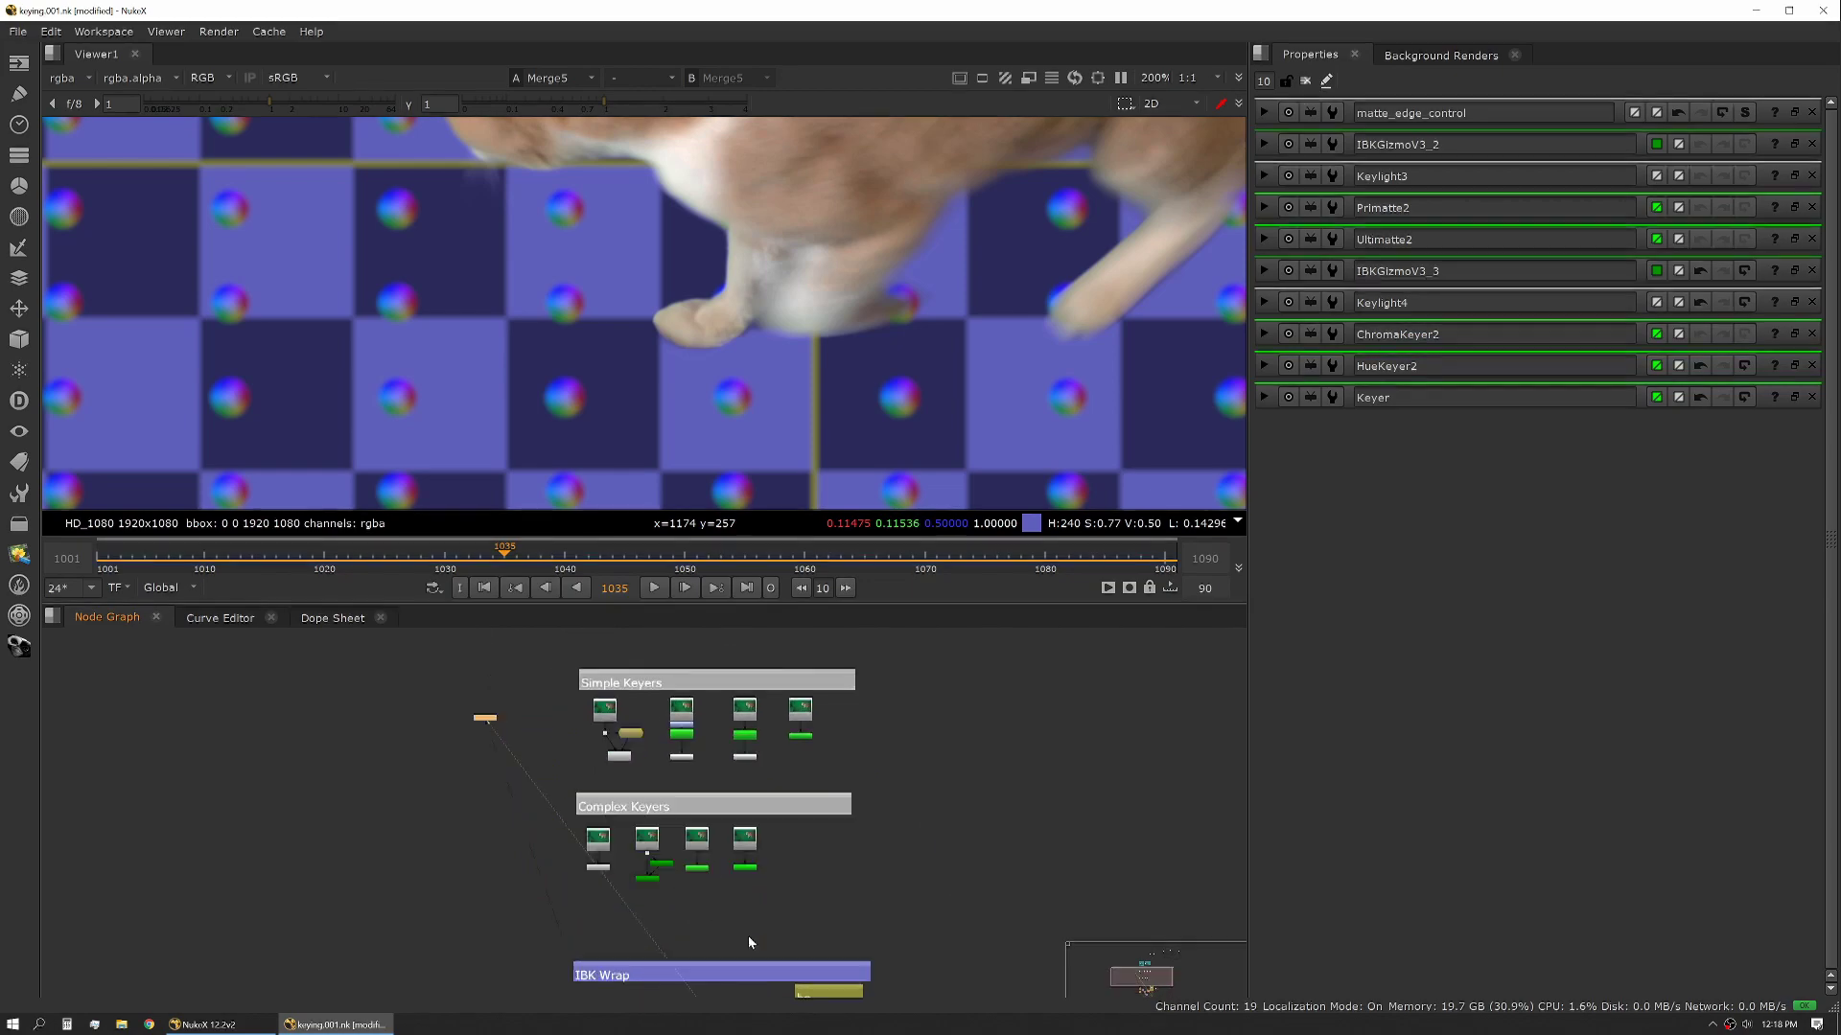